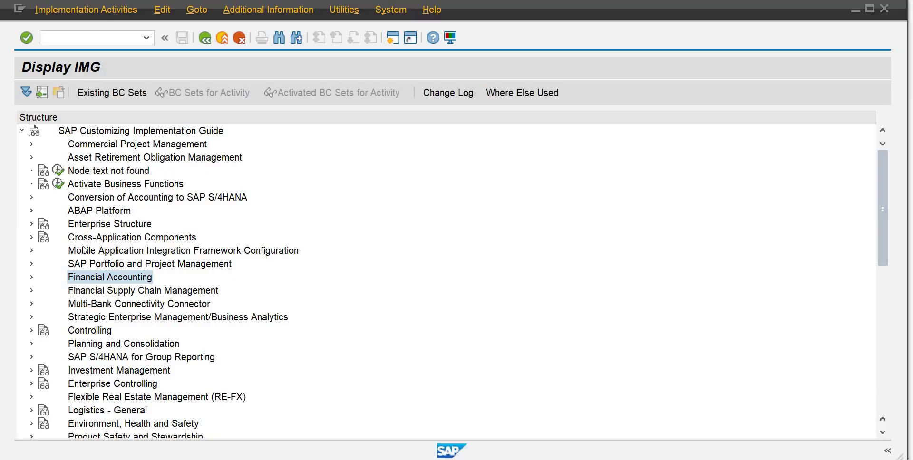
Open the Assign Chart of Depreciation to Company Code activity under Financial Accounting, Asset Accounting, Organizational Structures
left_click(110, 13)
left_click(32, 277)
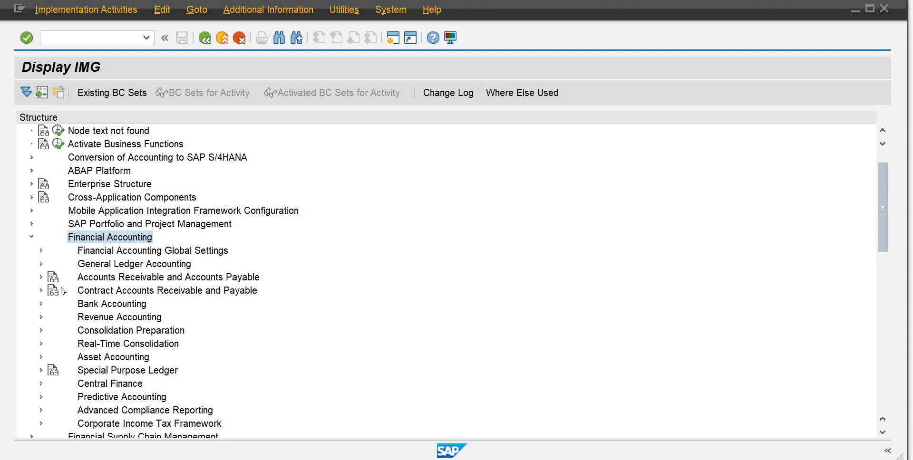
left_click(40, 357)
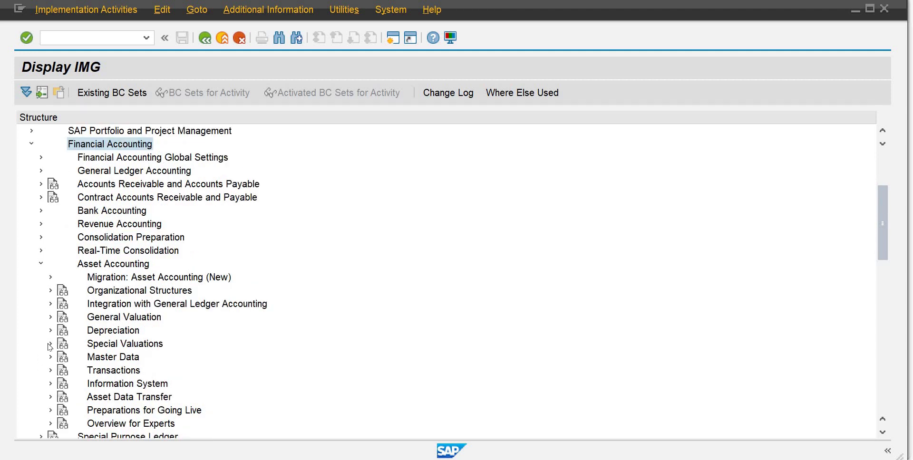
left_click(51, 291)
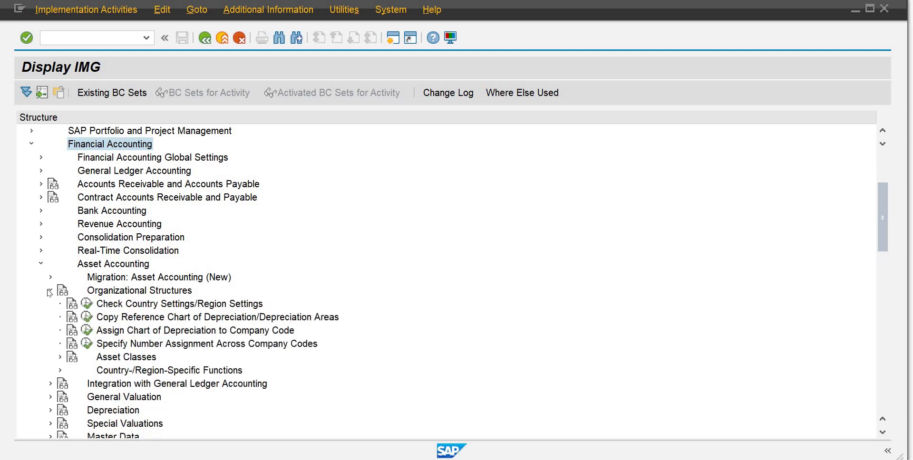
left_click(88, 331)
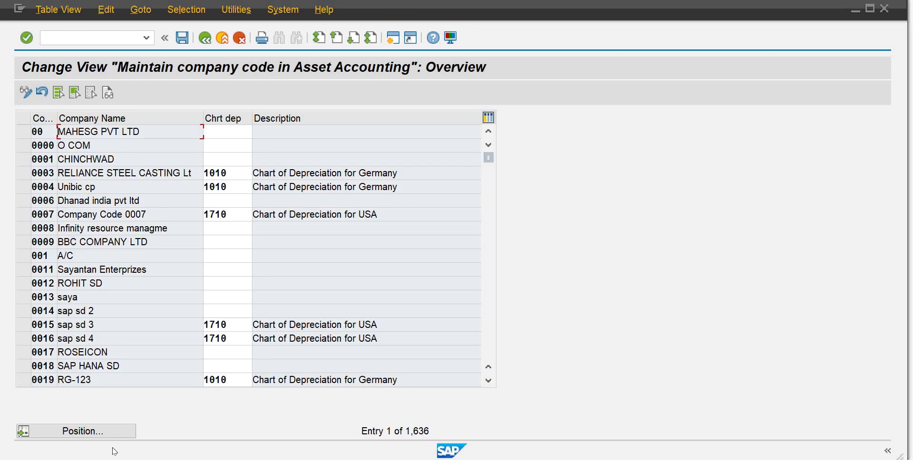
Go to company code PB01 and try to assign it the chart of depreciation PCOD
left_click(103, 432)
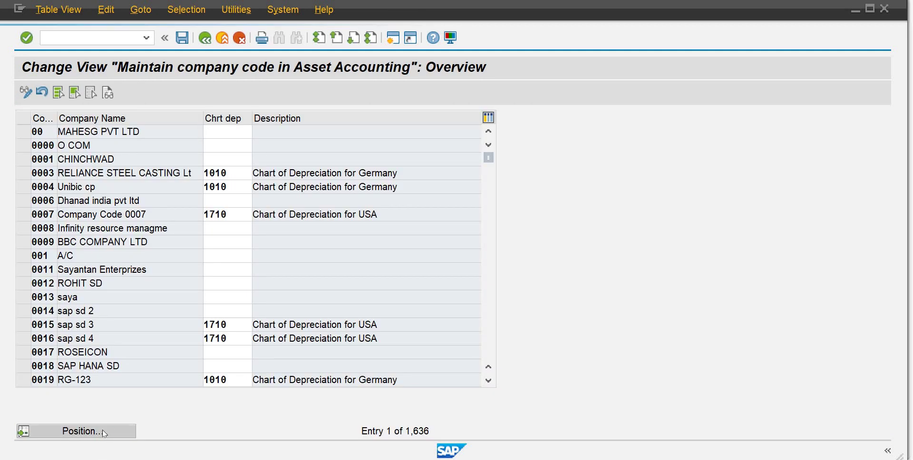
type("pb01")
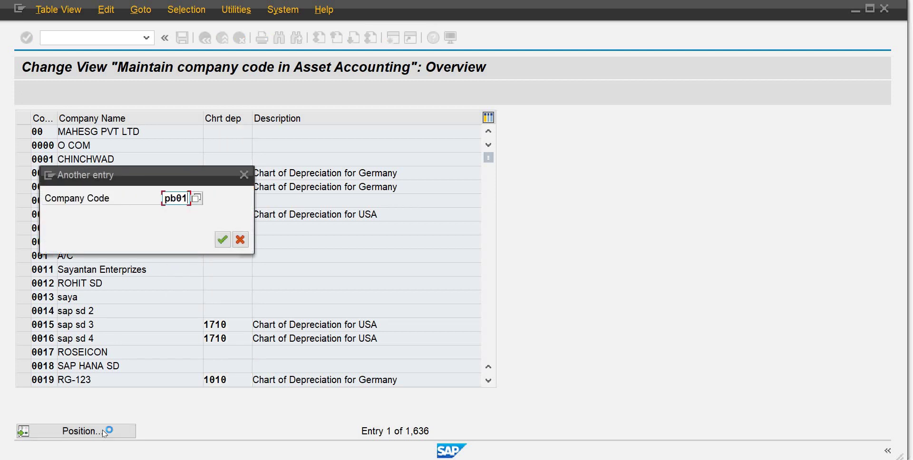
key("Return")
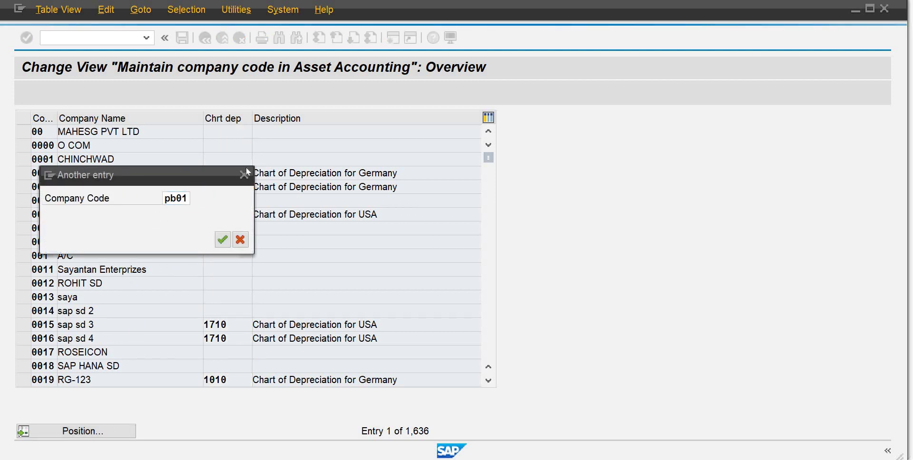
left_click(246, 137)
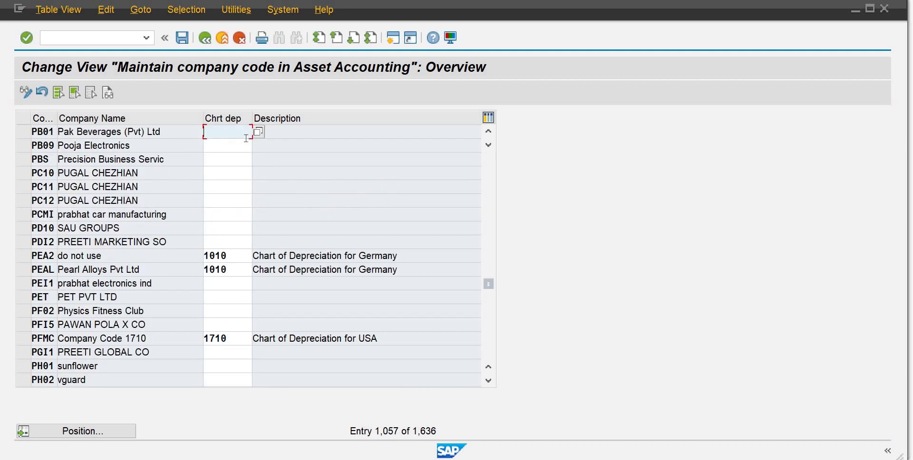
type("pcod")
key("Return")
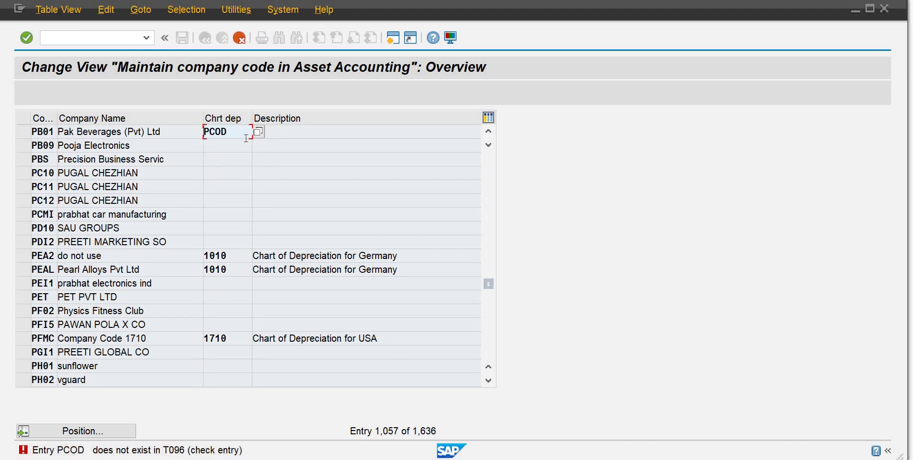
Open the list of possible charts of depreciation for PB01 and search it for pcod
left_click(257, 138)
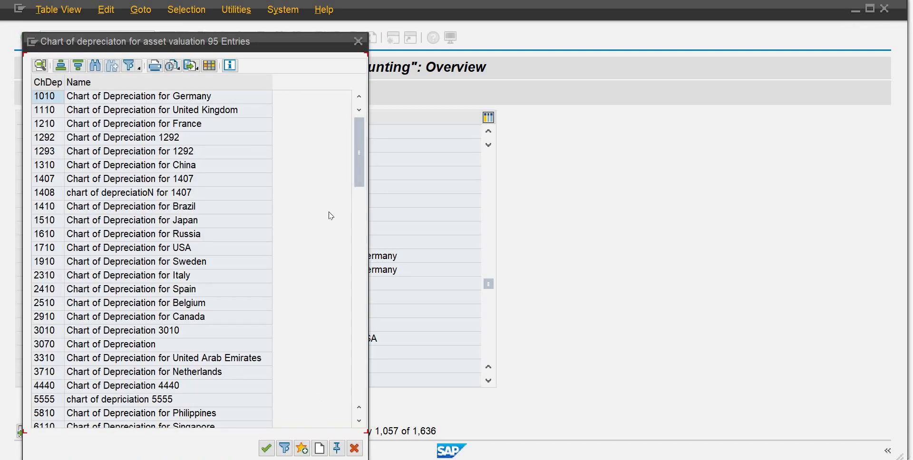
left_click(94, 68)
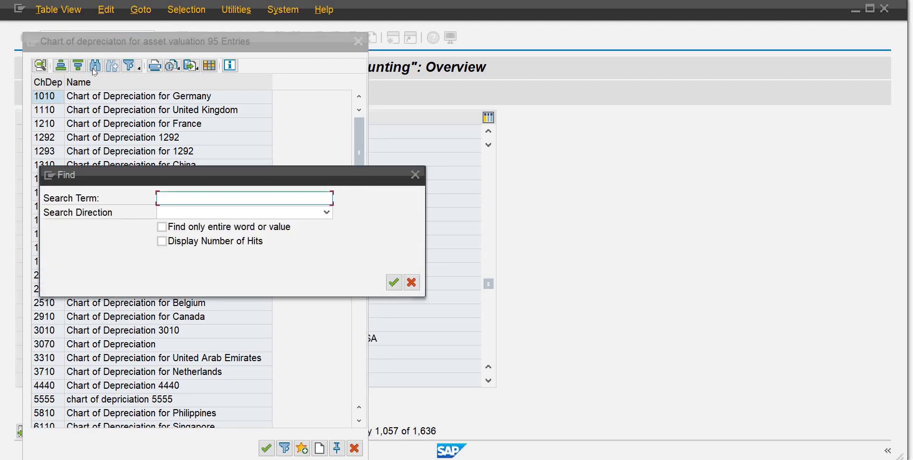
type("pcod")
key("Return")
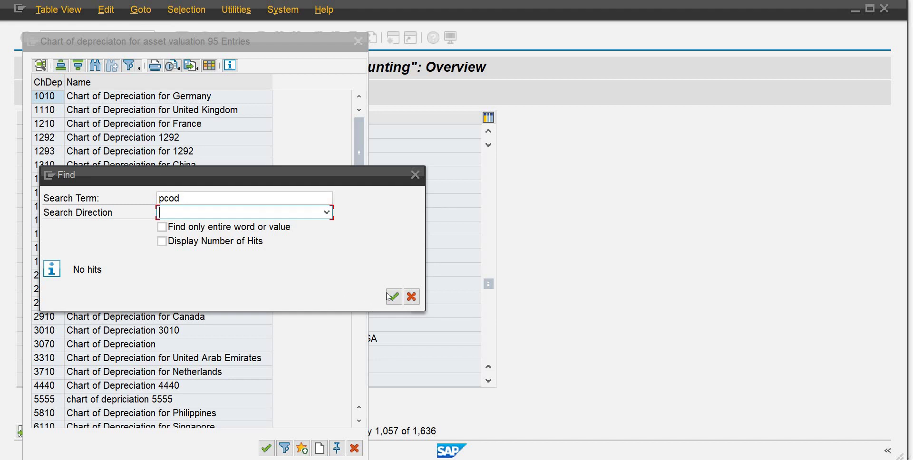
left_click(394, 296)
left_click(395, 296)
left_click(413, 298)
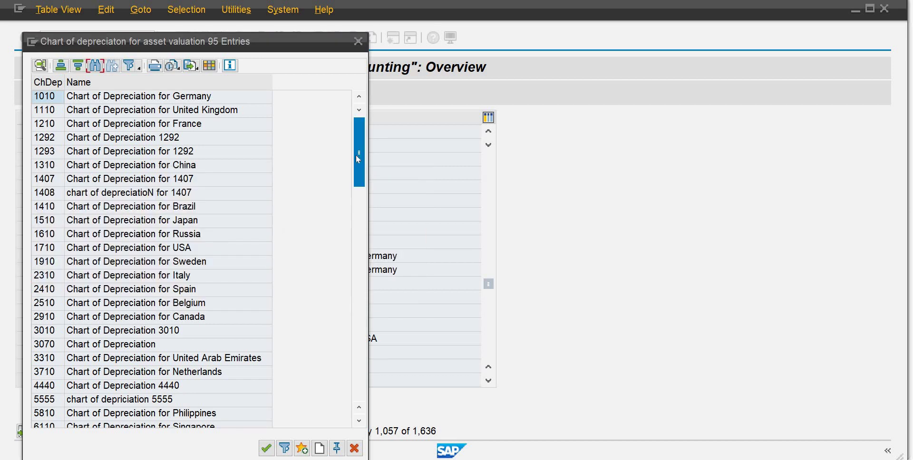
Look through the whole list of charts of depreciation for a PCOD entry, then go back to its beginning
left_click_drag(360, 158, 361, 208)
left_click(365, 256)
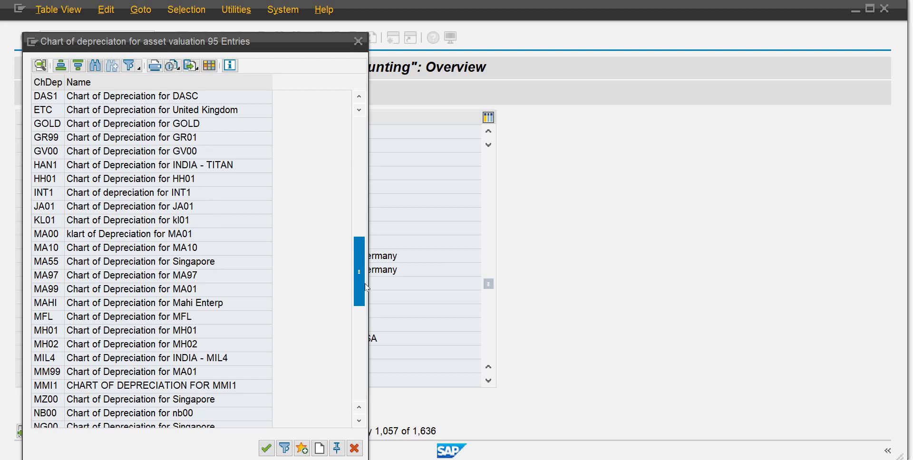
left_click(359, 421)
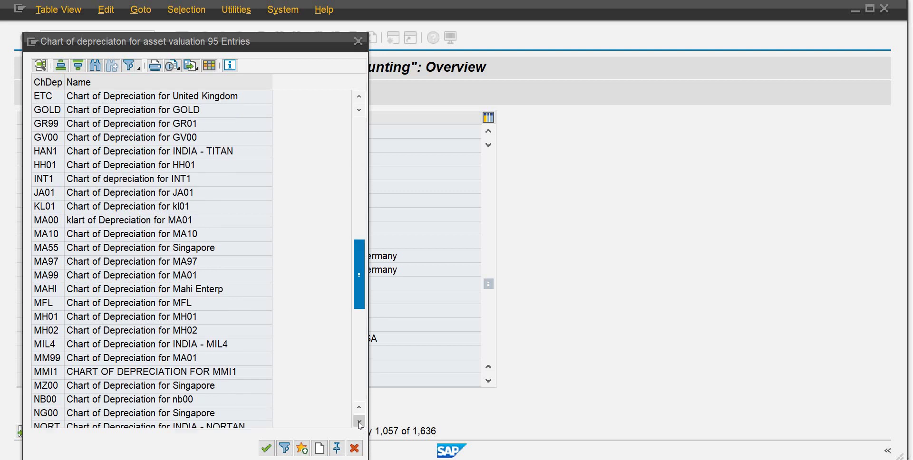
left_click(359, 422)
left_click(359, 422)
left_click(360, 423)
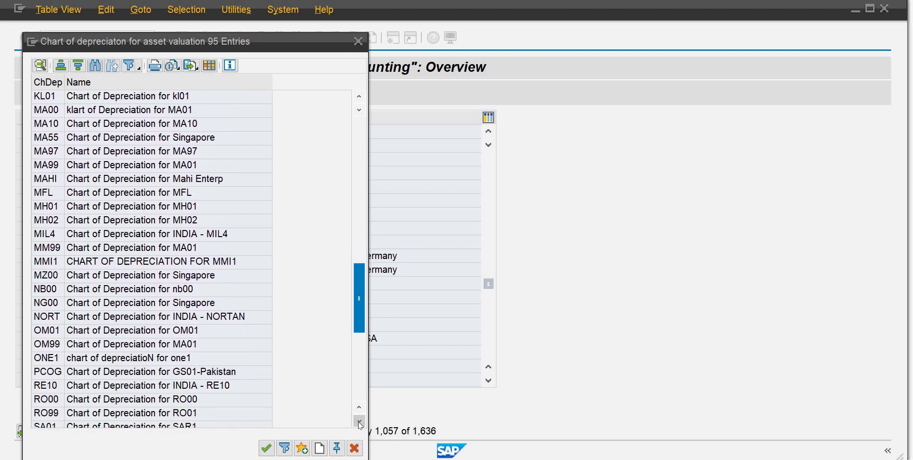
left_click(359, 423)
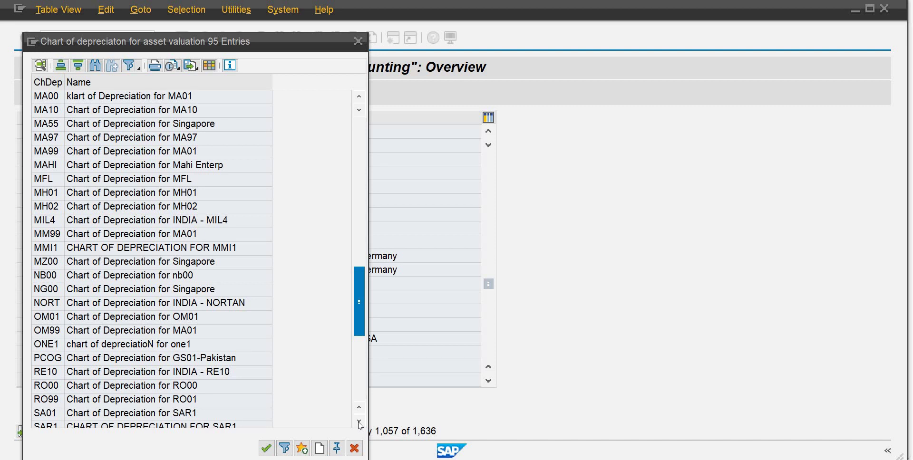
left_click(359, 422)
left_click(360, 422)
left_click(359, 422)
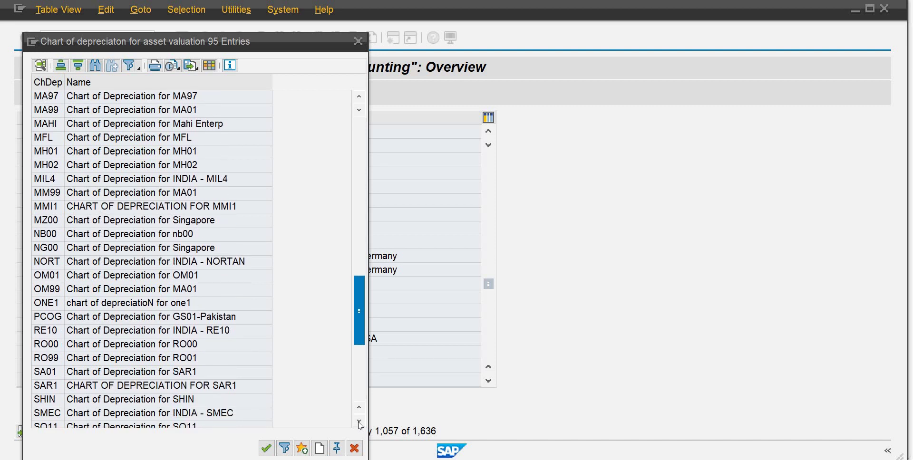
left_click(359, 422)
left_click(359, 423)
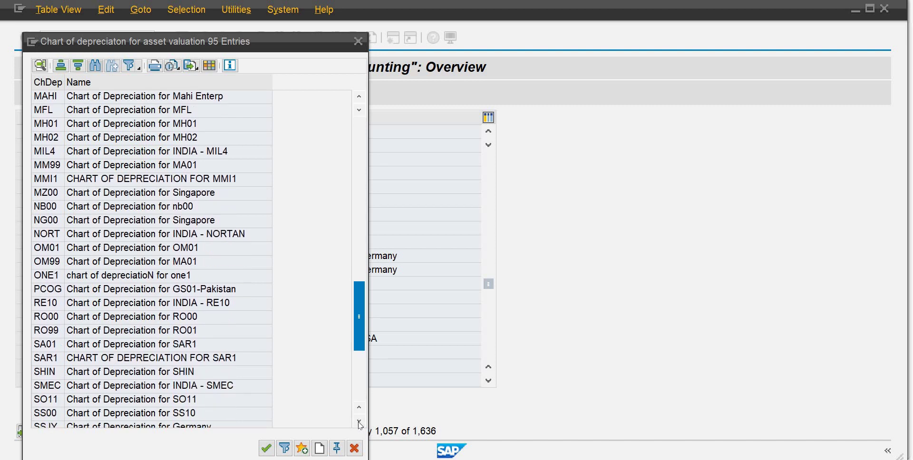
left_click(359, 423)
left_click(359, 423)
left_click(359, 422)
left_click(360, 423)
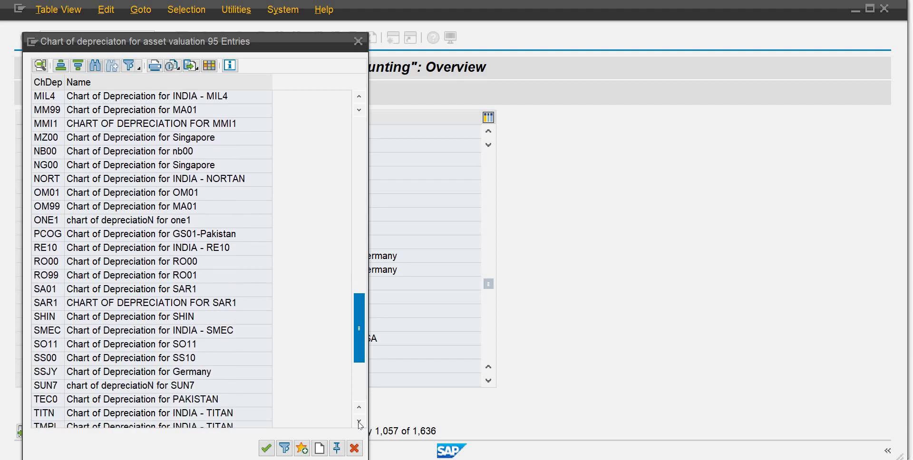
left_click(359, 423)
left_click(359, 422)
left_click(359, 423)
left_click(359, 423)
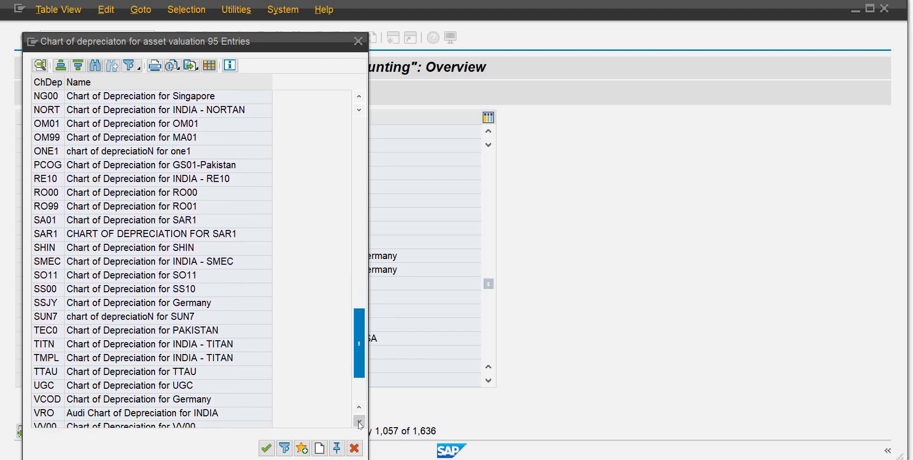
left_click(359, 423)
left_click(359, 423)
left_click(359, 423)
left_click(359, 422)
left_click(360, 422)
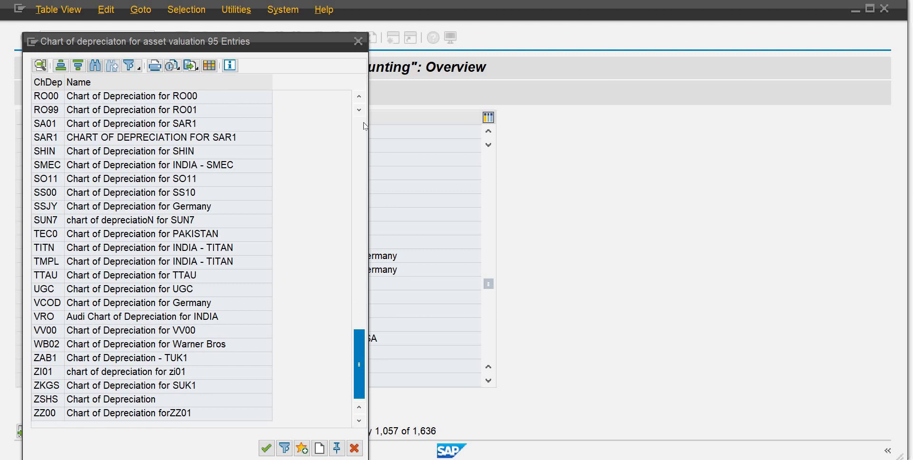
left_click(364, 134)
left_click(364, 135)
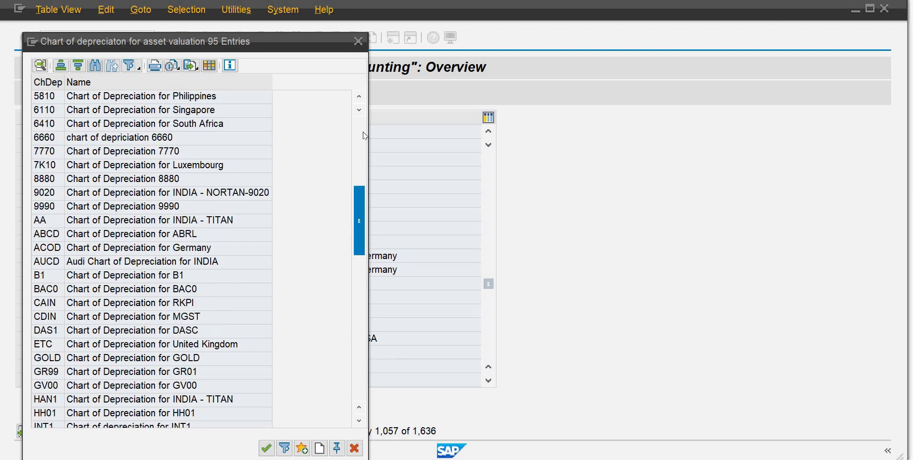
left_click(364, 135)
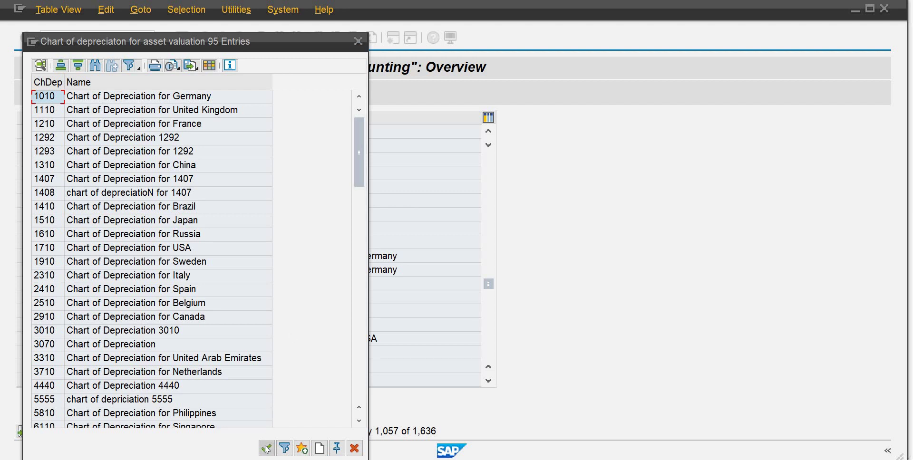
Repeat the search for pcod in the chart of depreciation list and close the list without choosing an entry
left_click(99, 69)
type("p")
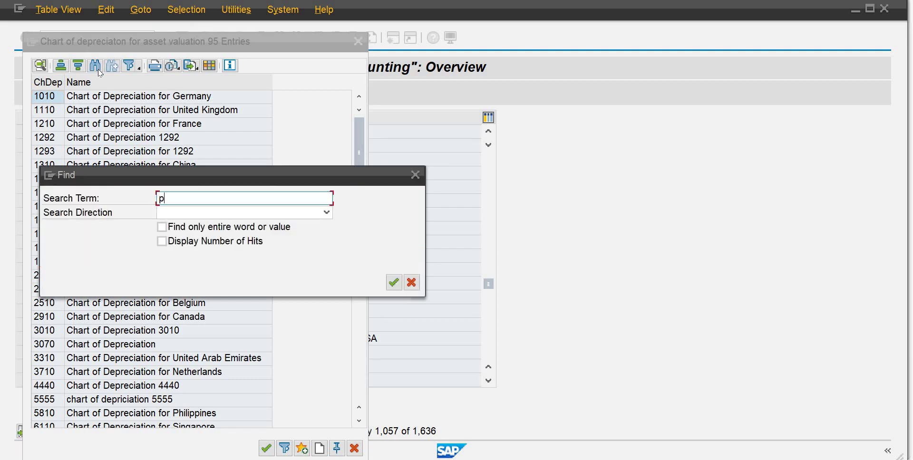
type("cod")
key("Return")
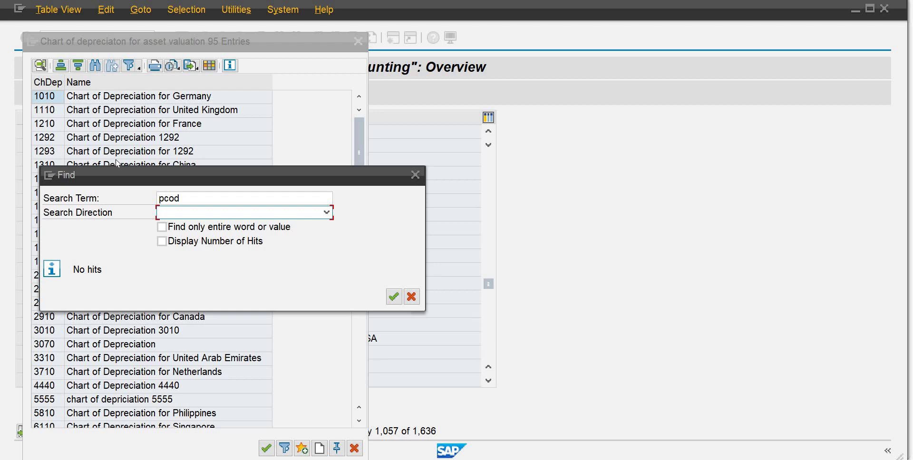
left_click(395, 300)
left_click(413, 177)
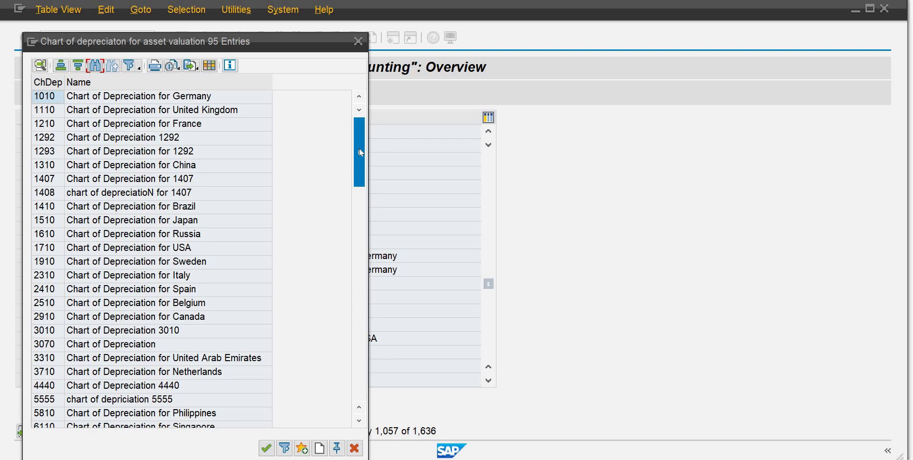
left_click(357, 36)
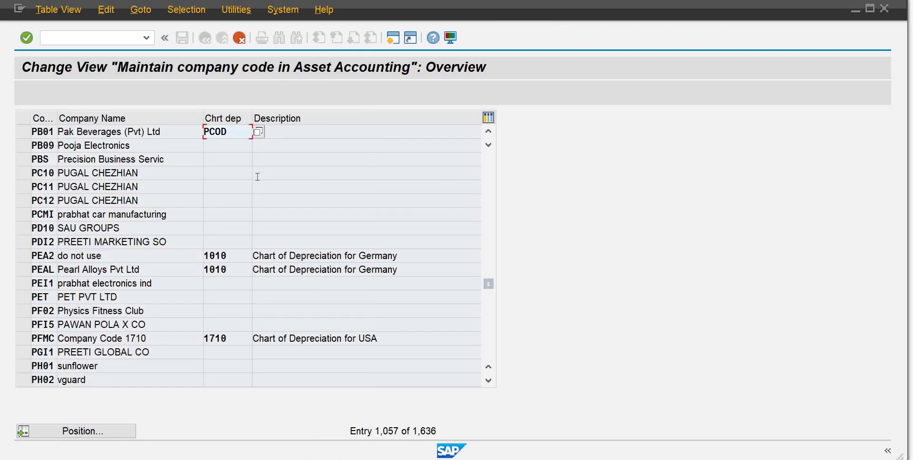
Discard the PCOD entry made for company code PB01 and return to the implementation guide
key("Delete")
key("Delete")
key("Delete")
key("Delete")
left_click(257, 176)
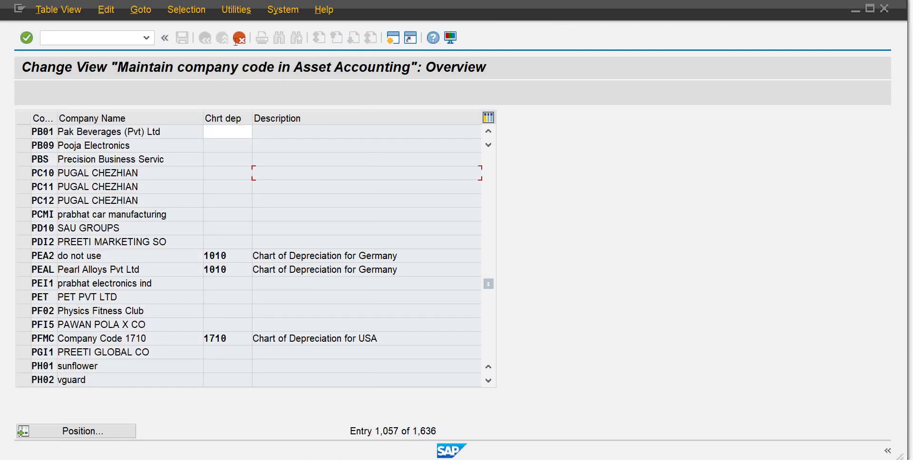
left_click(239, 40)
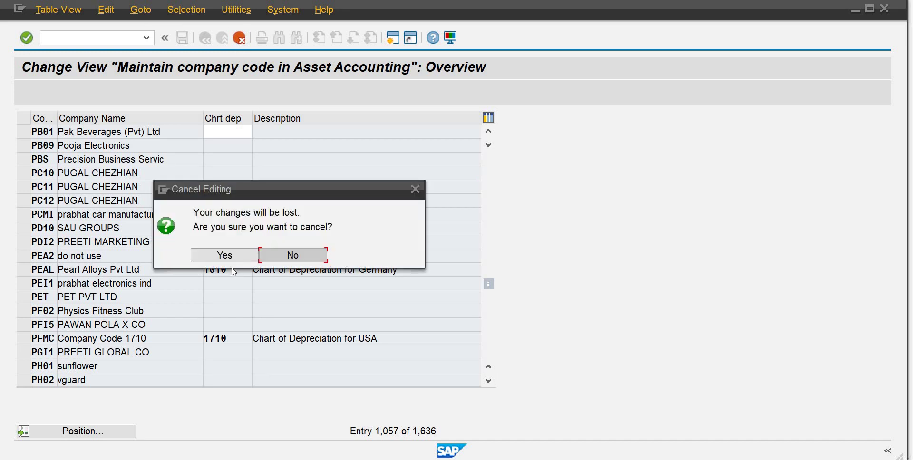
left_click(236, 255)
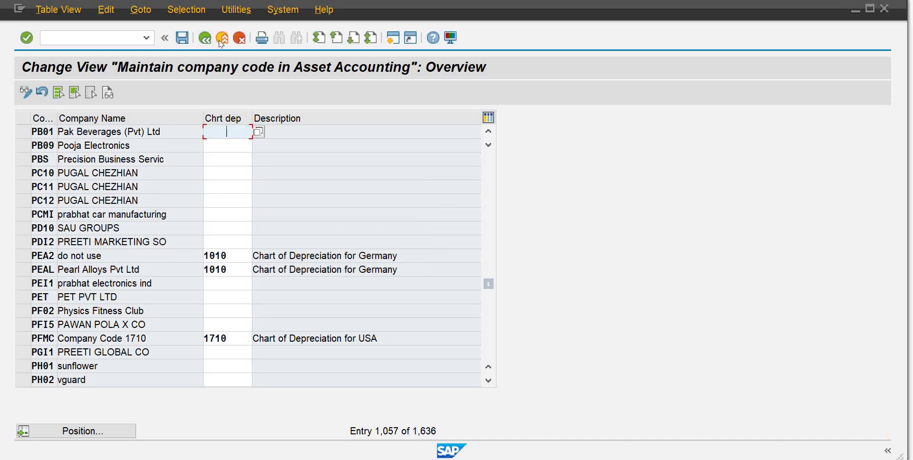
left_click(219, 40)
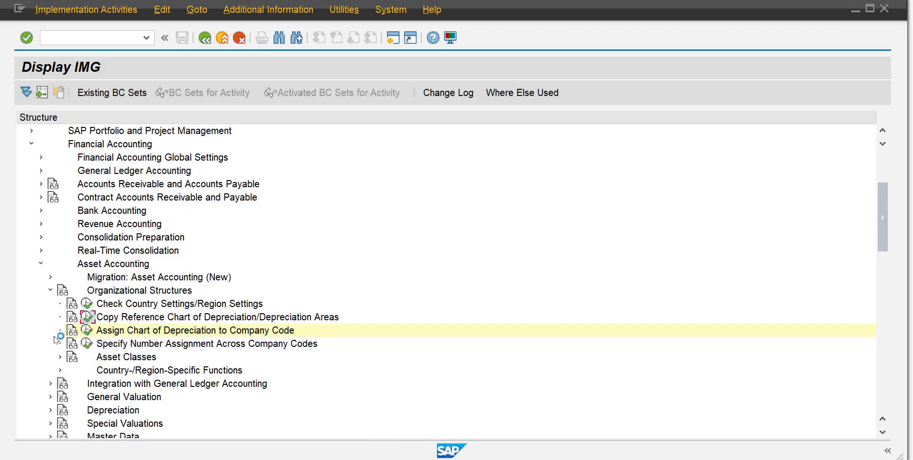
View the activities available under Copy Reference Chart of Depreciation/Depreciation Areas and close the selection
left_click(87, 317)
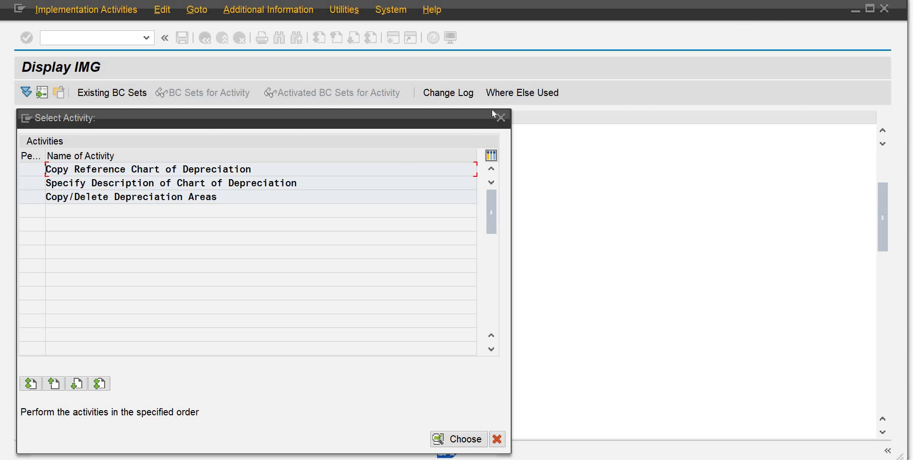
left_click(500, 118)
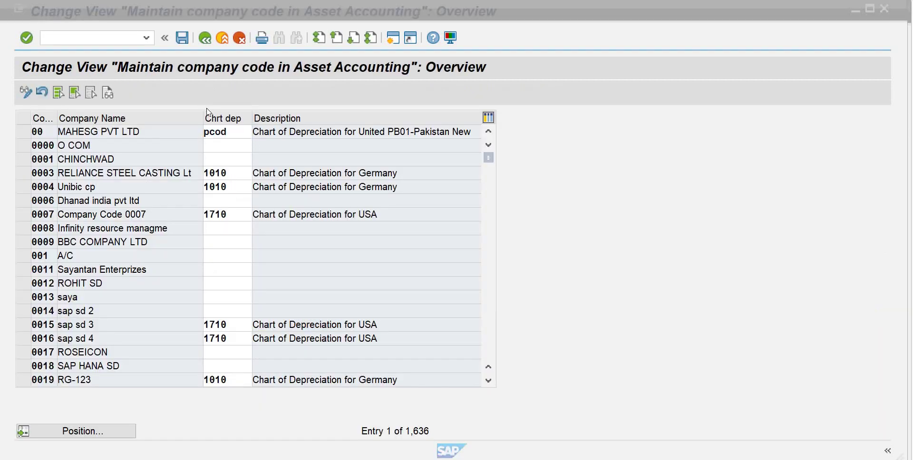
Save the assignment of chart of depreciation PCOD to company code PB01 under the proposed customizing request and return to the implementation guide
key("Return")
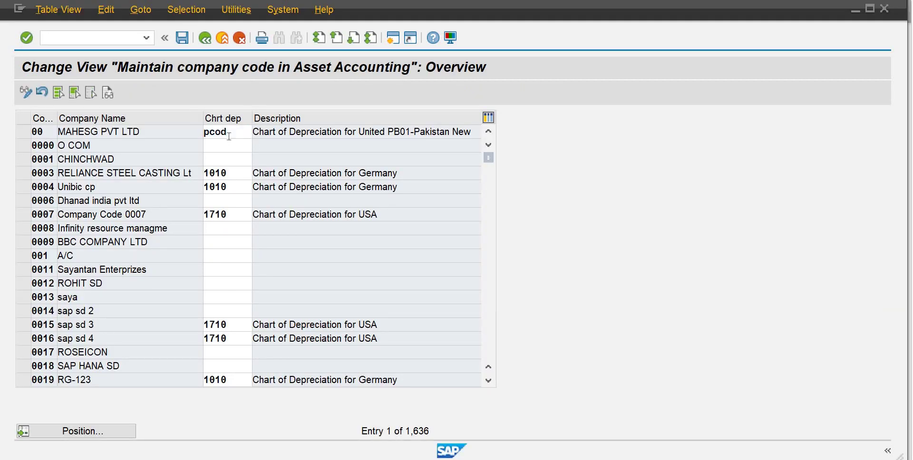
left_click(183, 41)
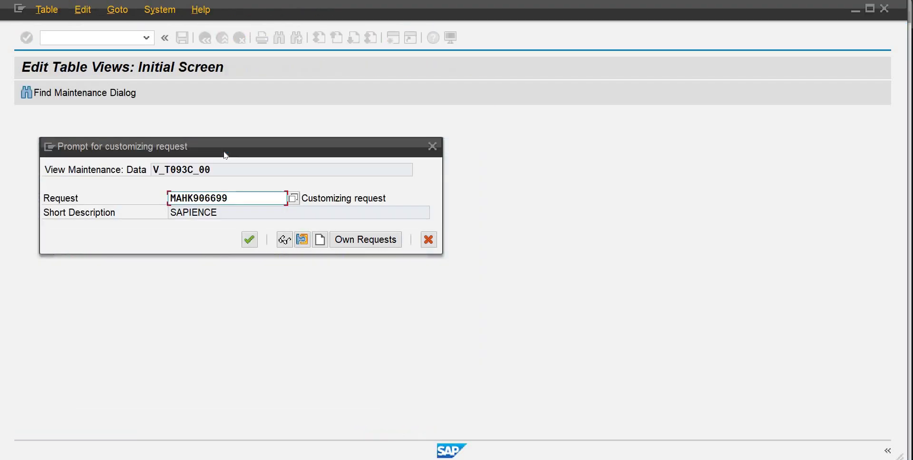
left_click(246, 233)
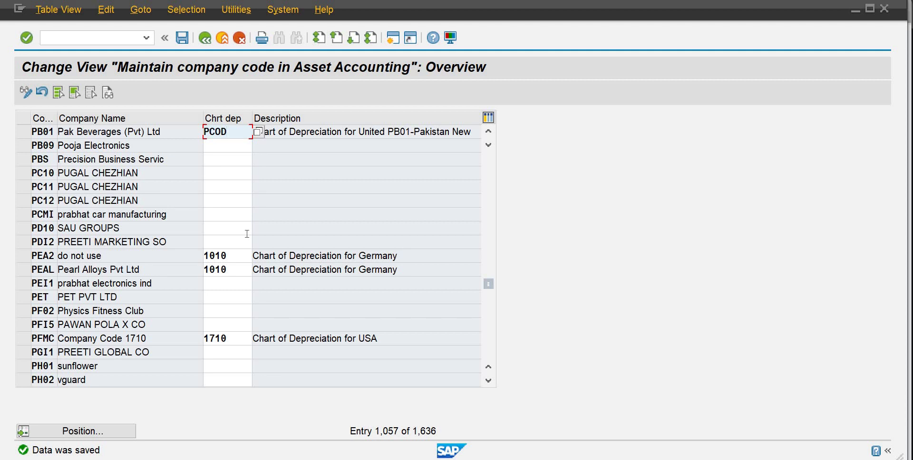
left_click(206, 39)
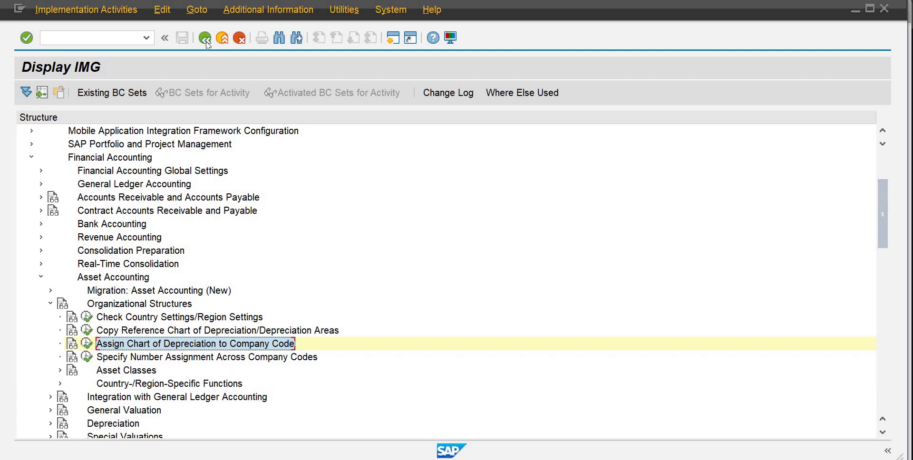
Expand Asset Classes under Organizational Structures and open the Specify Account Determination activity
left_click(148, 371)
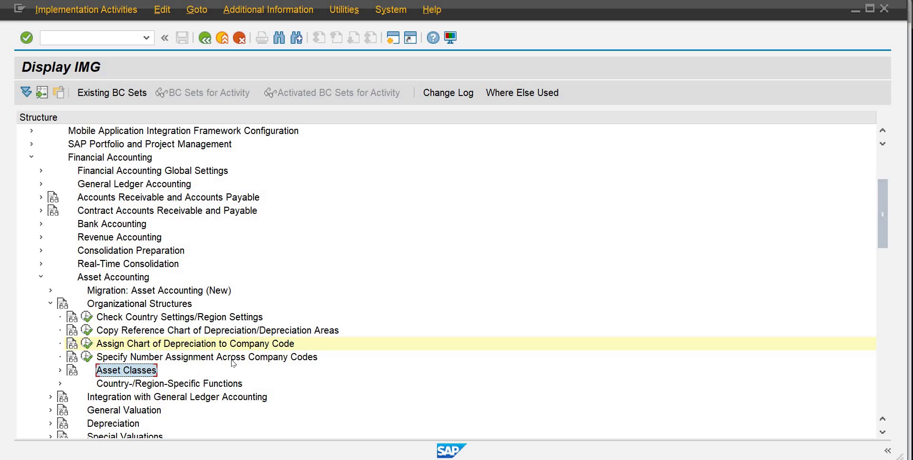
left_click(60, 371)
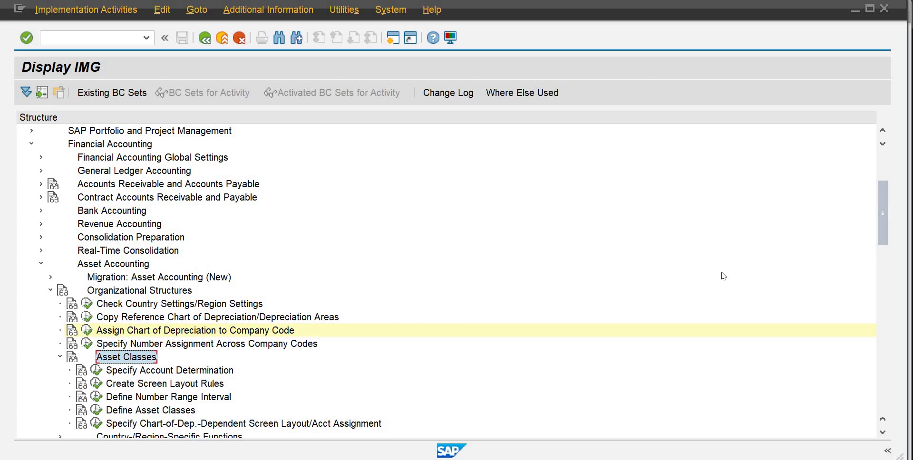
left_click_drag(881, 219, 884, 256)
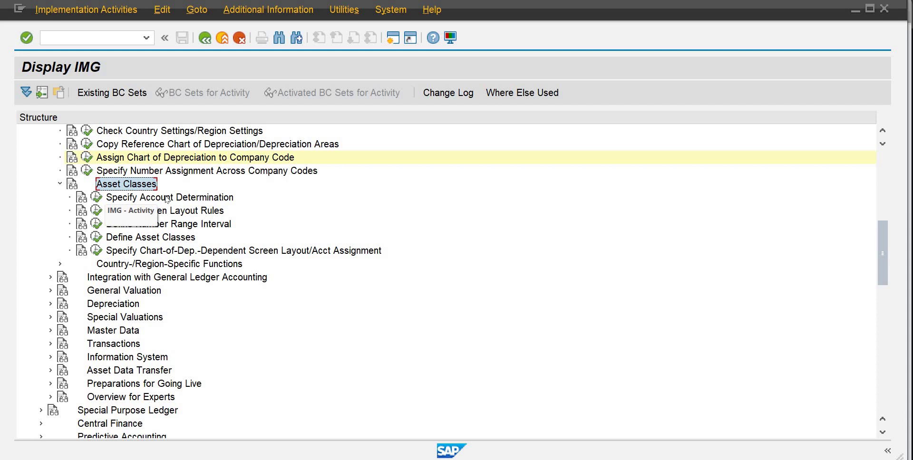
left_click(97, 198)
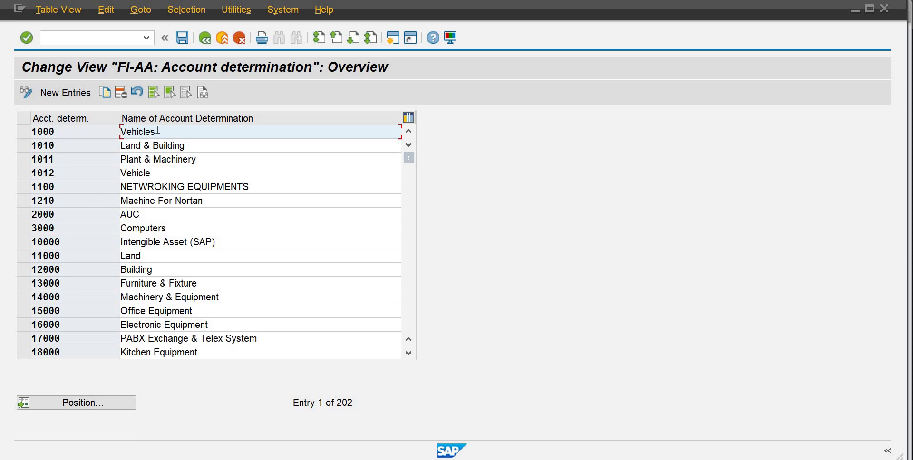
Start new account determination entries and add aadp1 with the name Building-PB01
left_click(61, 149)
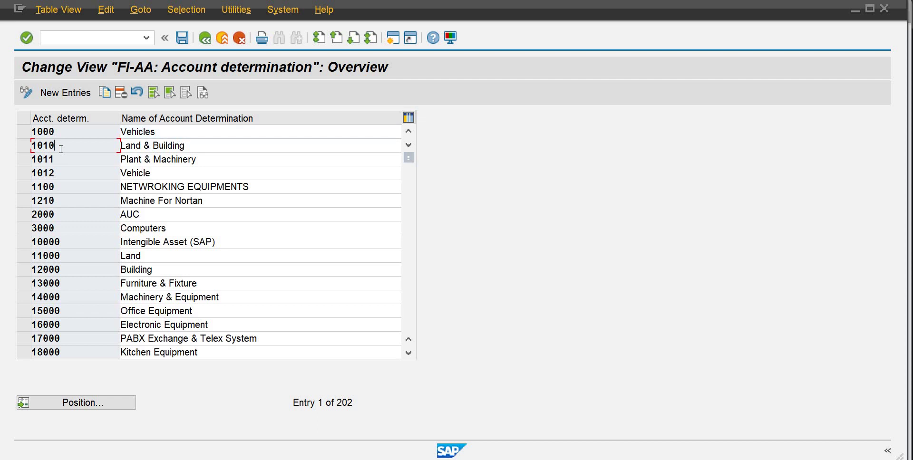
left_click(67, 94)
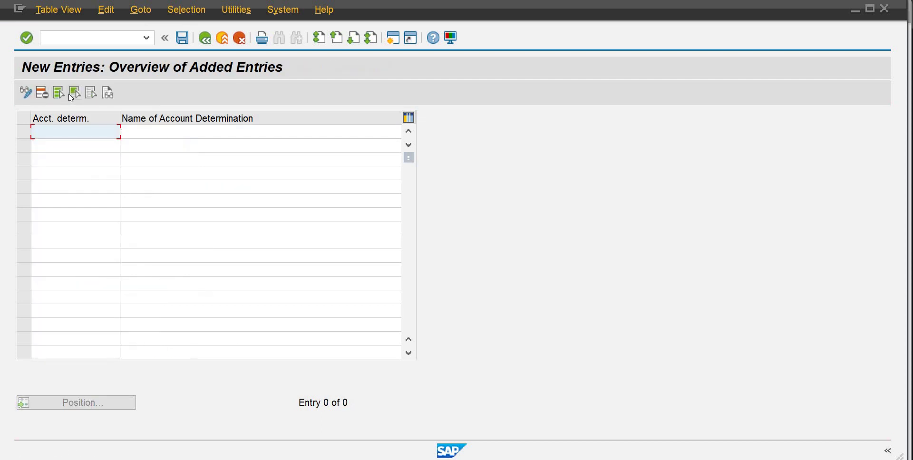
type("aadp")
key("Tab")
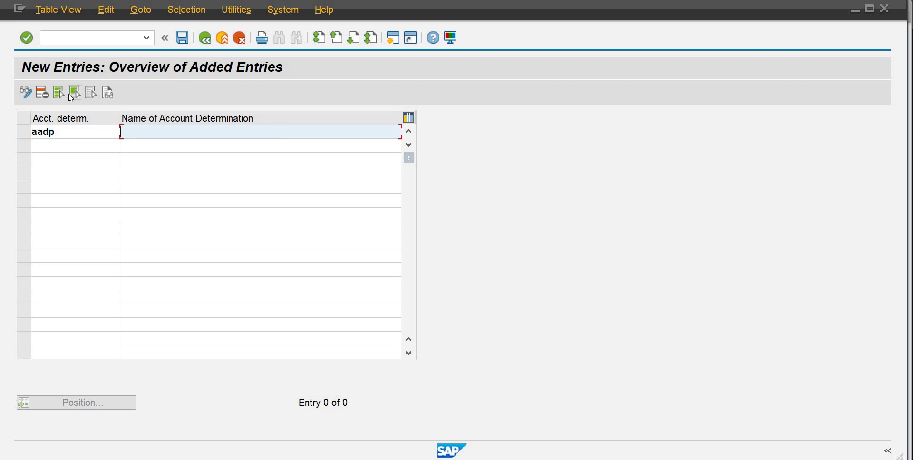
type("Building-PB01")
key("Tab")
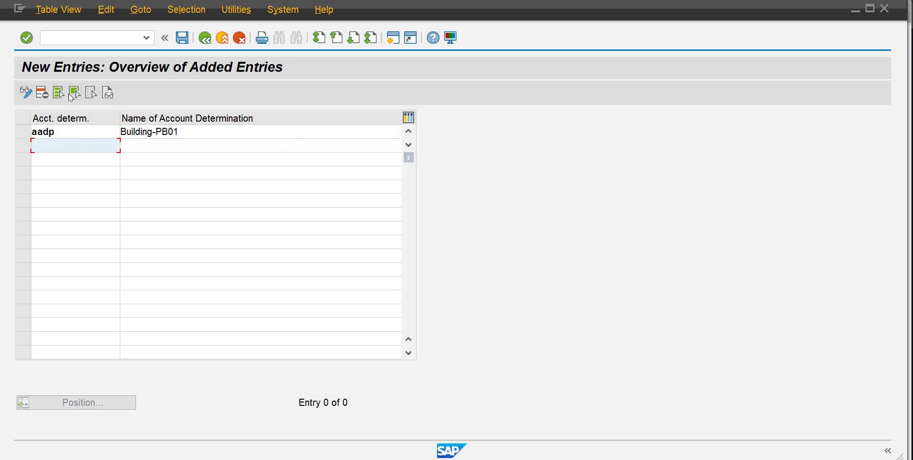
left_click(82, 130)
type("1")
Add a second account determination, aadp2, named Plant-SS Water Tank
left_click(76, 147)
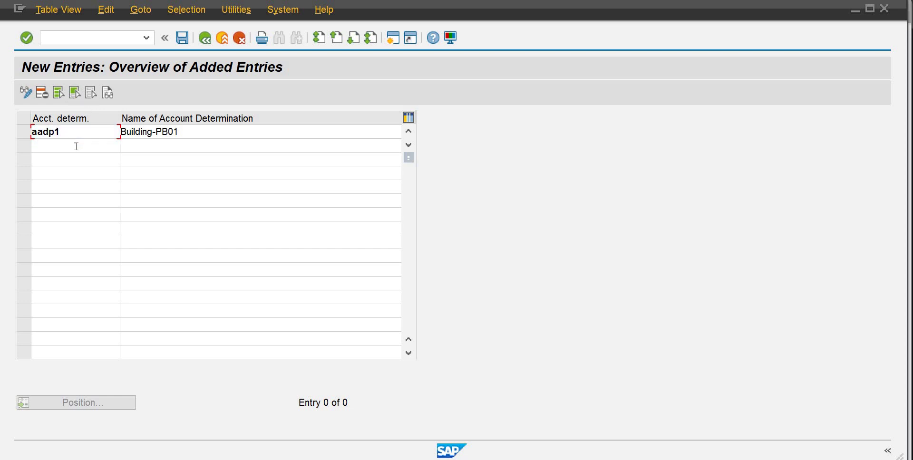
type("aad")
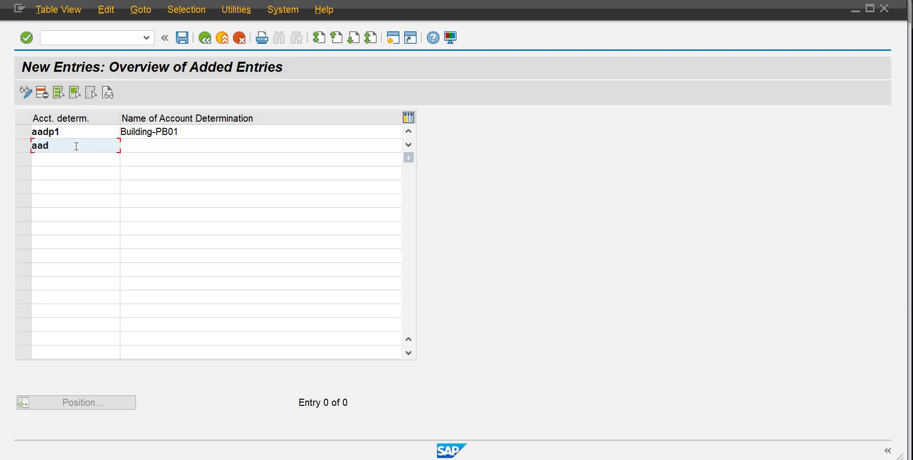
type("p")
key("Tab")
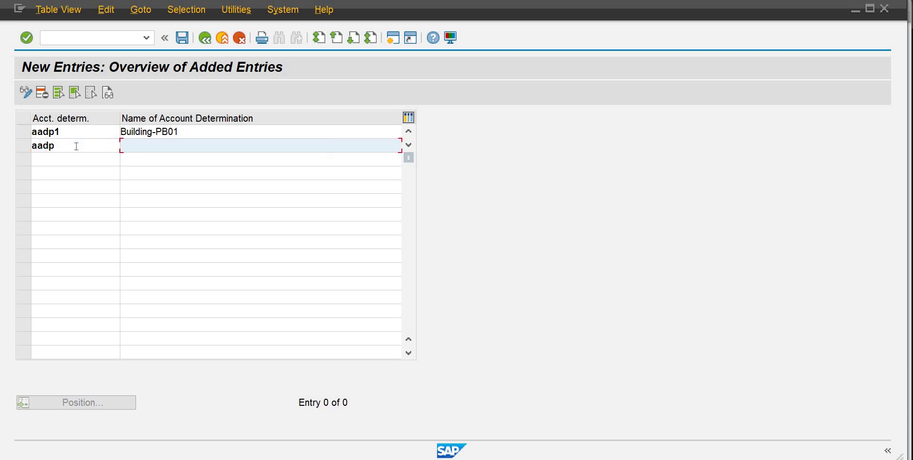
left_click(76, 147)
type("2")
key("Tab")
type("Plant-SS Water")
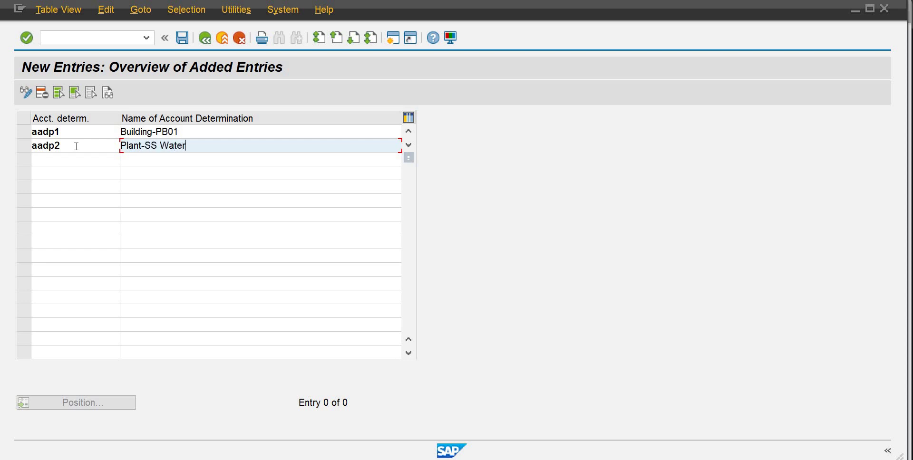
type(" Tank")
key("Tab")
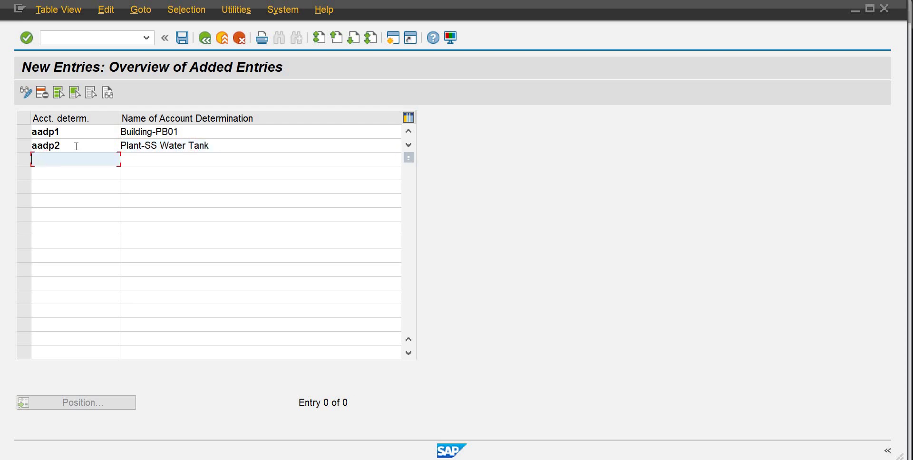
Add a third account determination, aadp3, named Plant-Filtration
type("aadp")
key("Tab")
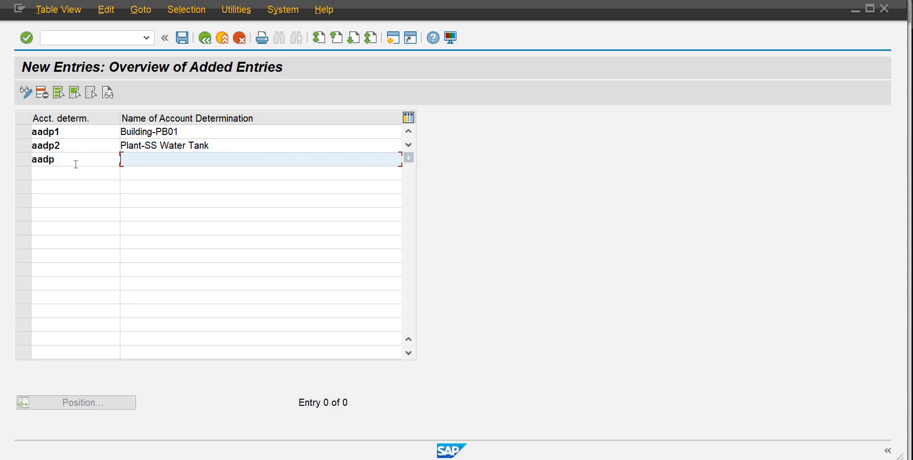
left_click(76, 164)
type("3")
key("Tab")
type("Plan")
type("Filtration")
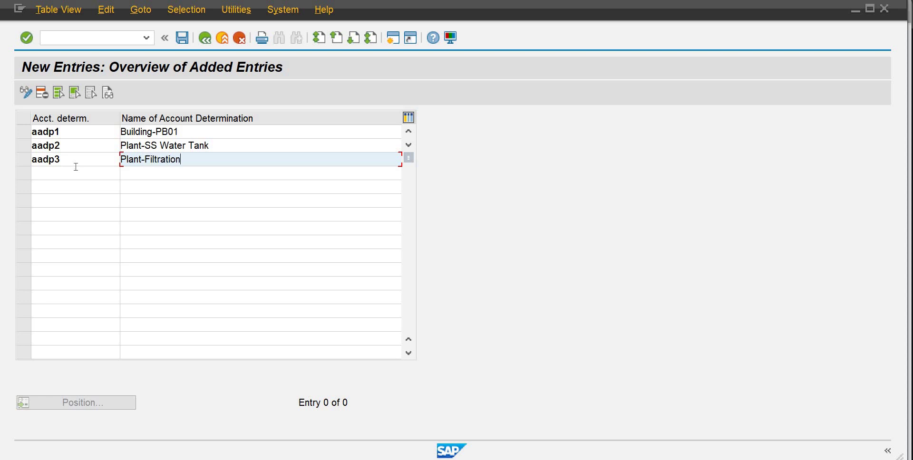
Add a fourth account determination, aadp4, named Plant-Mixing
left_click(75, 173)
type("aa")
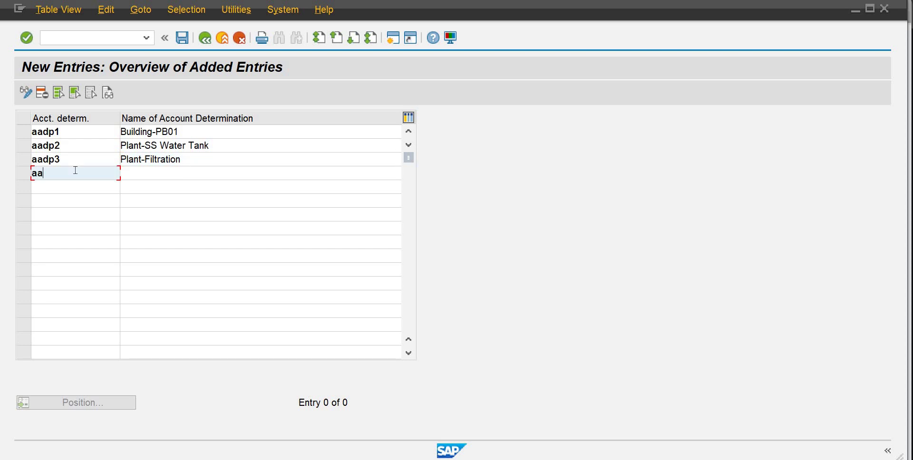
type("dp4")
key("Tab")
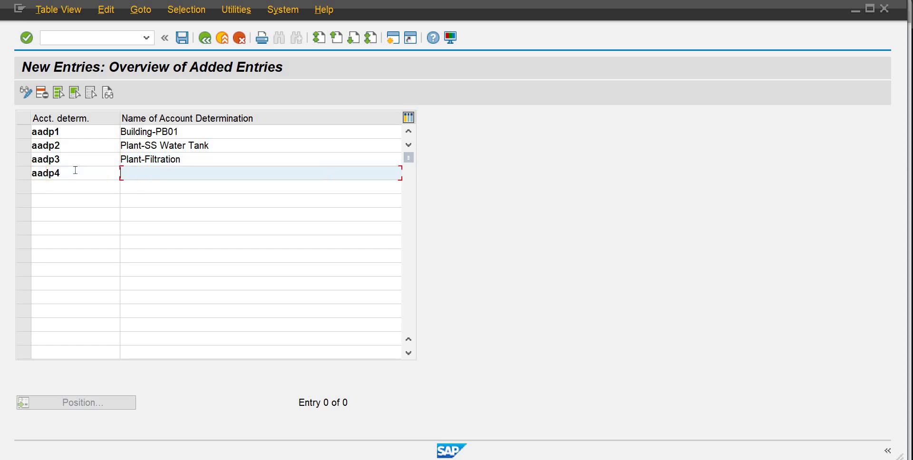
type("Plant-Mixing")
Save the new account determinations under the proposed customizing request and return to the implementation guide
key("Return")
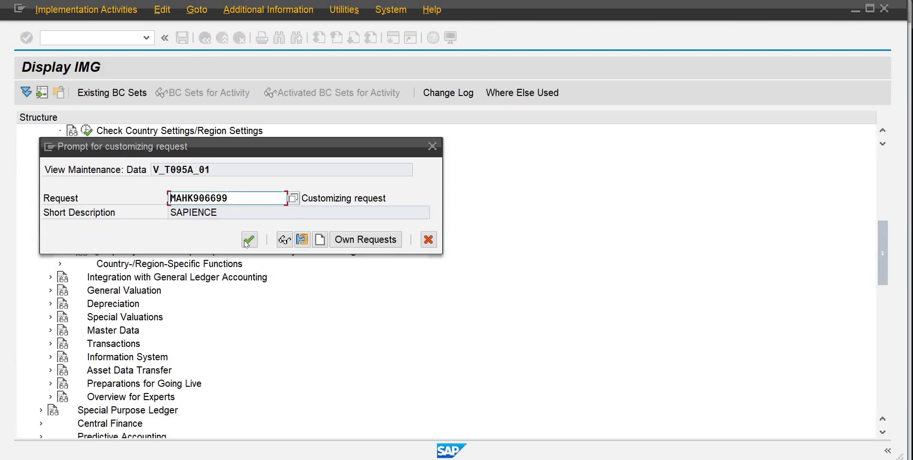
left_click(248, 240)
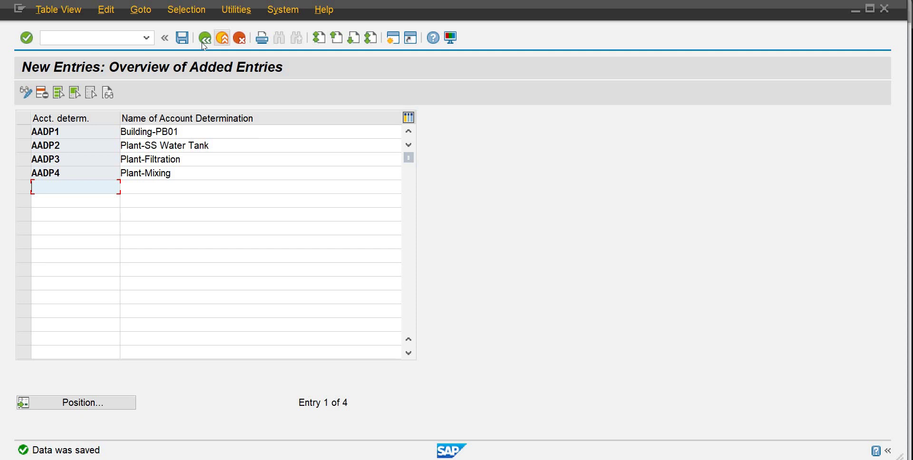
left_click(203, 44)
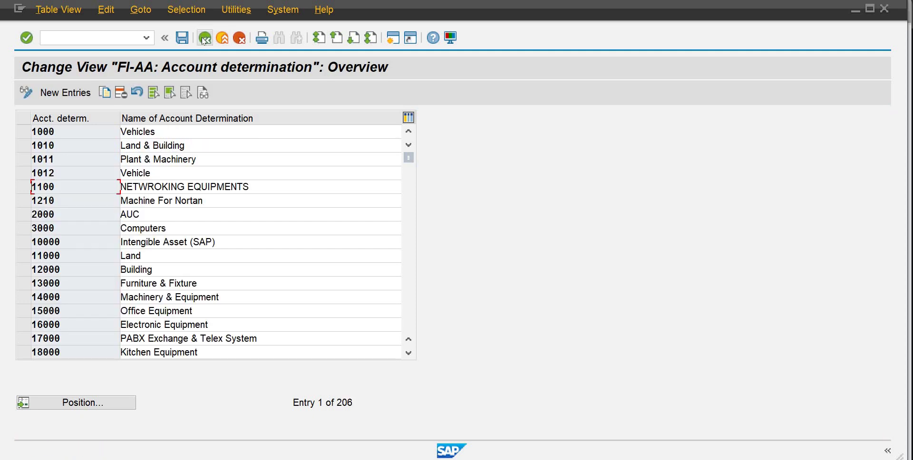
left_click(205, 38)
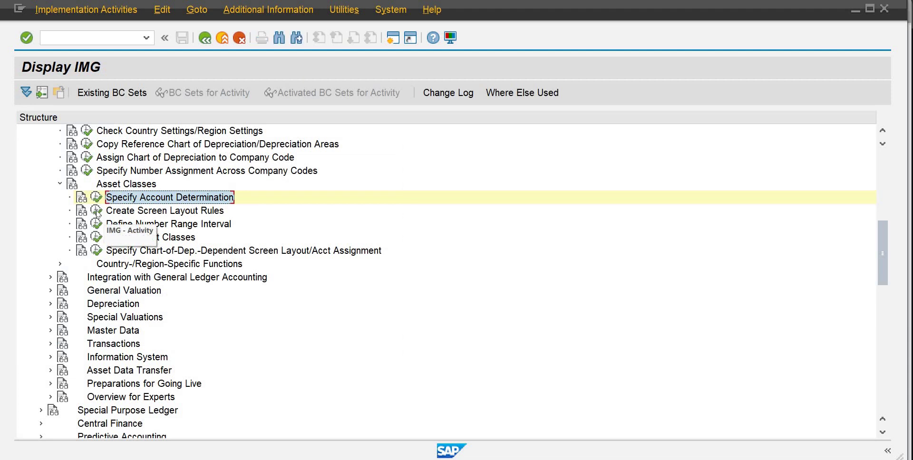
Open the Create Screen Layout Rules activity and start a copy of rule 1010, Plant & Machinery
left_click(96, 212)
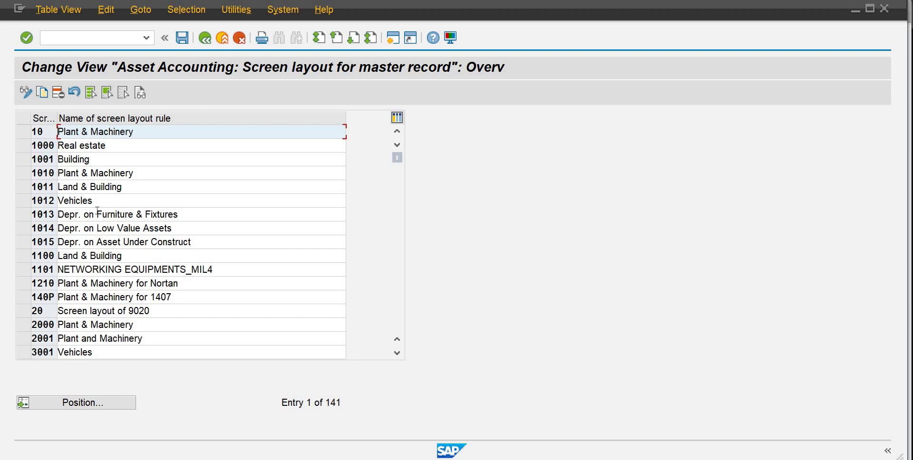
left_click(103, 142)
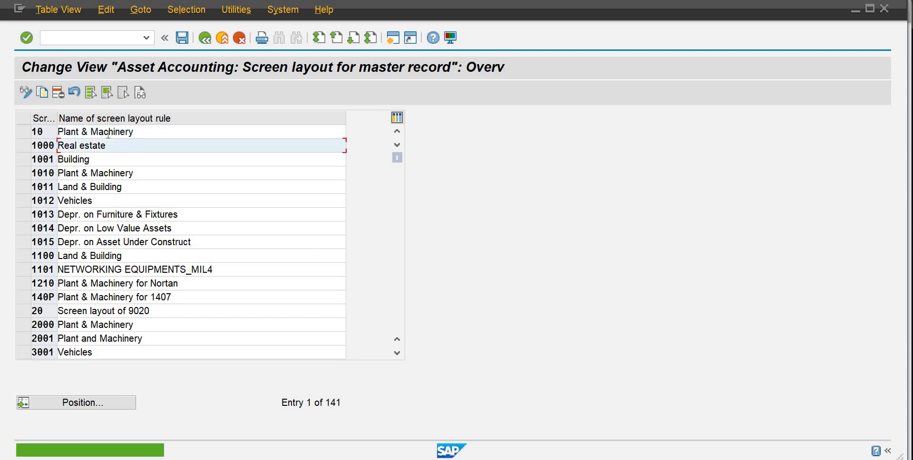
left_click(109, 133)
left_click(26, 40)
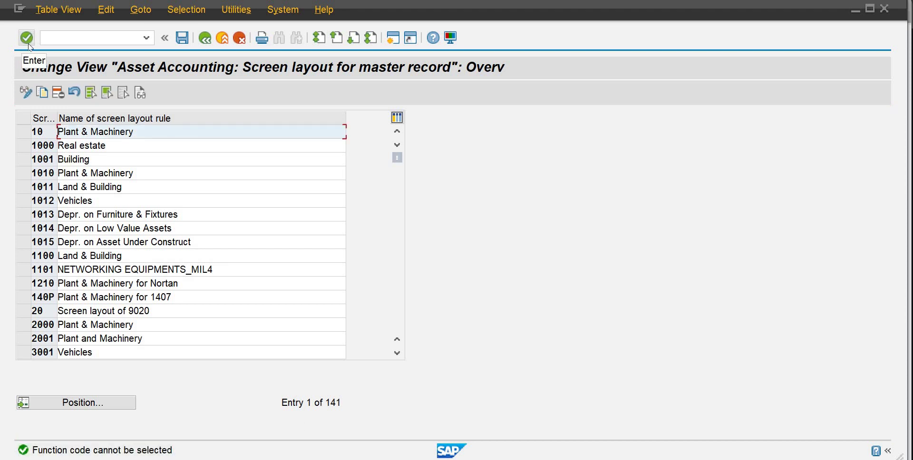
left_click(42, 93)
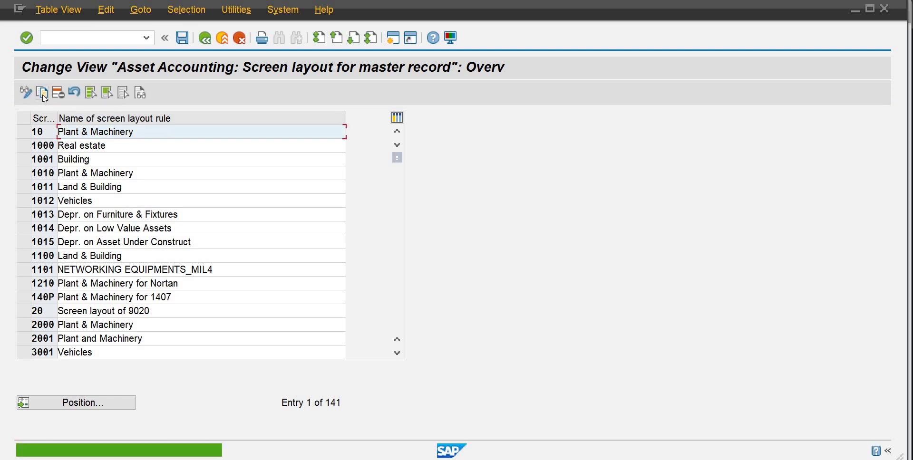
left_click(23, 173)
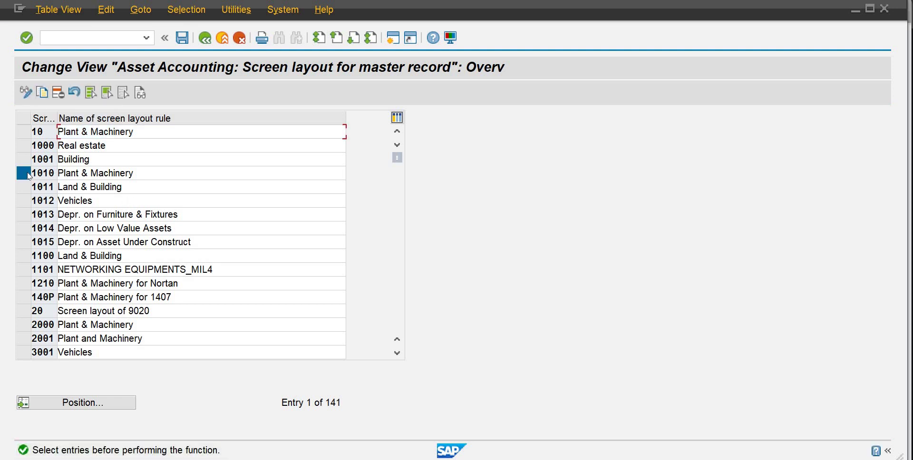
left_click(48, 94)
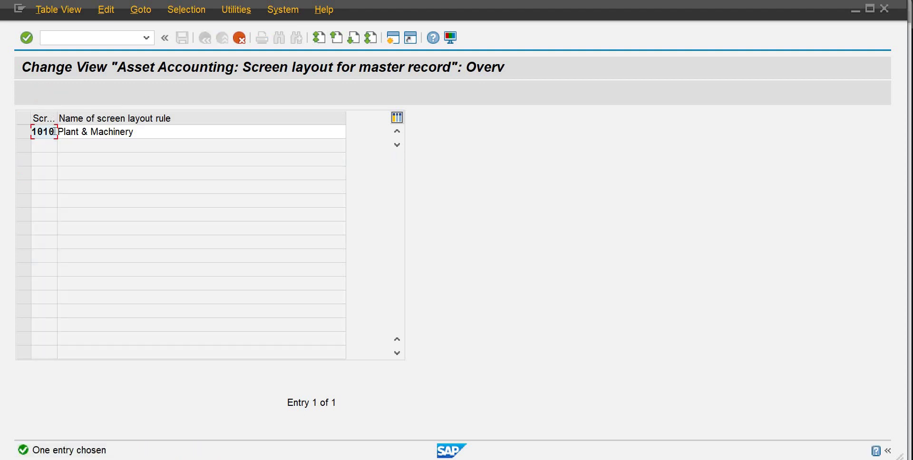
Replace the copied screen layout rule's key with aslp
key("BackSpace")
key("BackSpace")
key("BackSpace")
key("BackSpace")
type("S")
key("BackSpace")
type("aslp")
key("Tab")
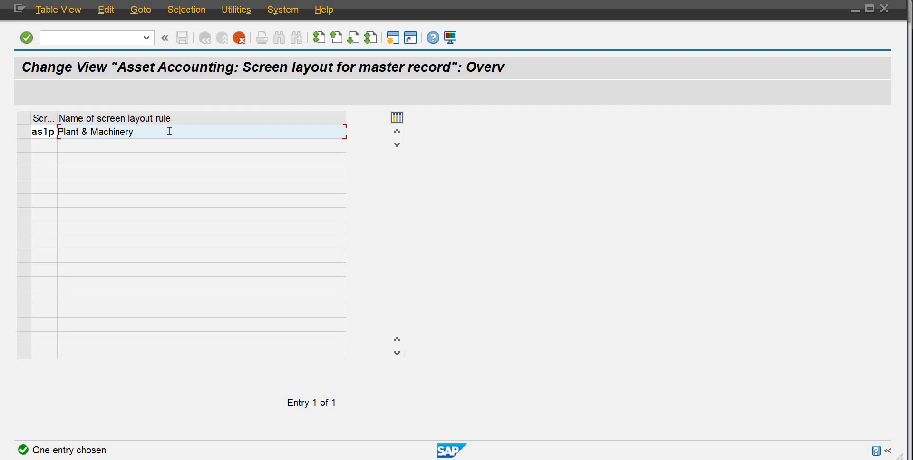
Name the copied screen layout rule Plant & Machinery SL-pb01
type("Screen La")
key("BackSpace")
key("BackSpace")
key("BackSpace")
key("BackSpace")
key("BackSpace")
key("BackSpace")
key("BackSpace")
key("BackSpace")
key("BackSpace")
key("BackSpace")
key("BackSpace")
type("L P")
type("pb01")
Complete the copy of the screen layout rule and save it under the proposed customizing request
key("Return")
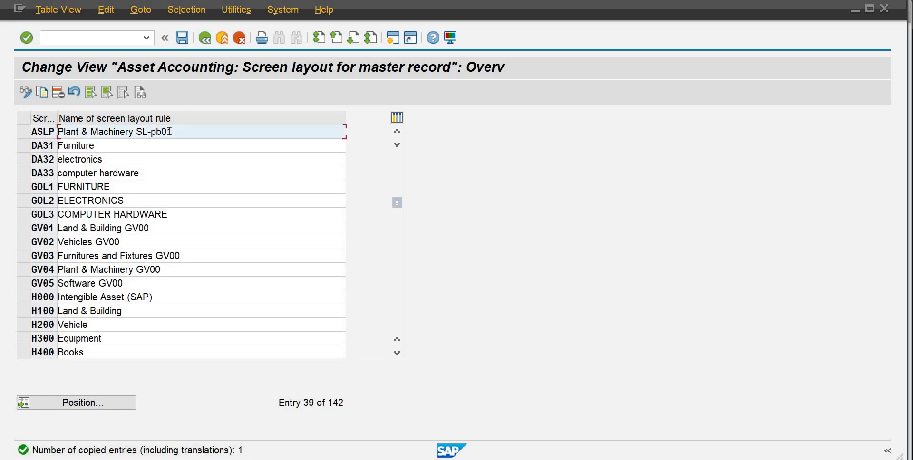
left_click(183, 38)
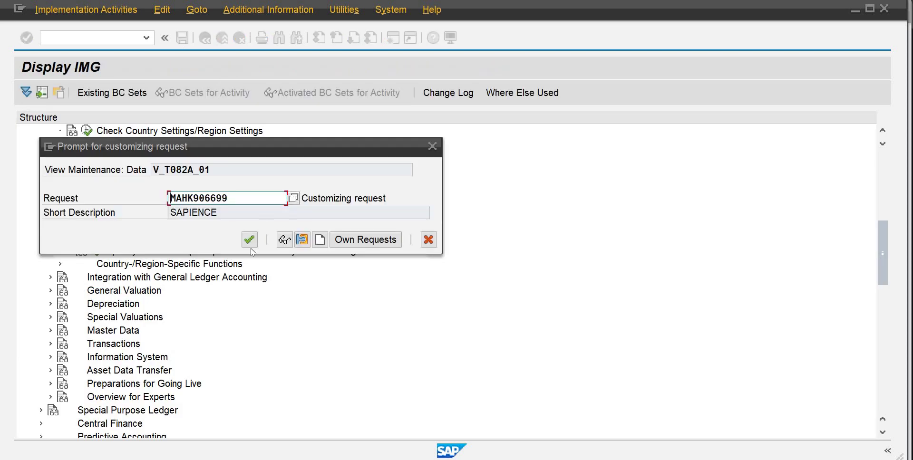
left_click(250, 240)
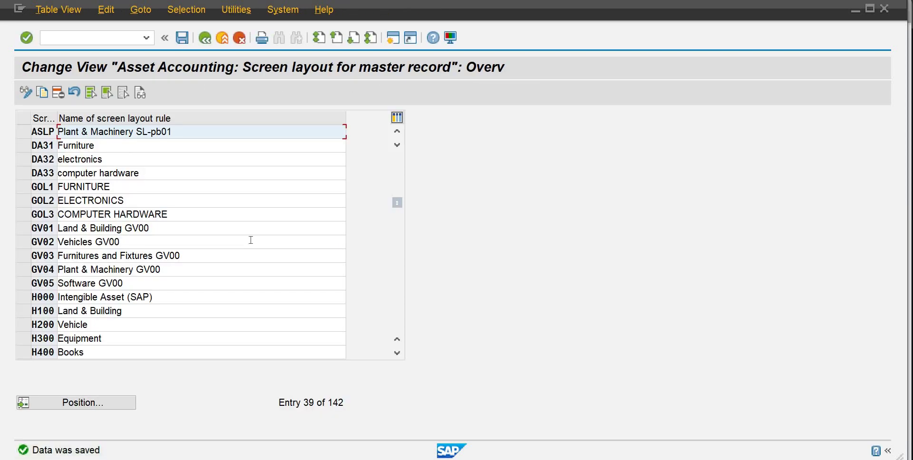
Open the Define Number Range Interval activity and bring up the asset number intervals of company code pb01 for editing
left_click(205, 41)
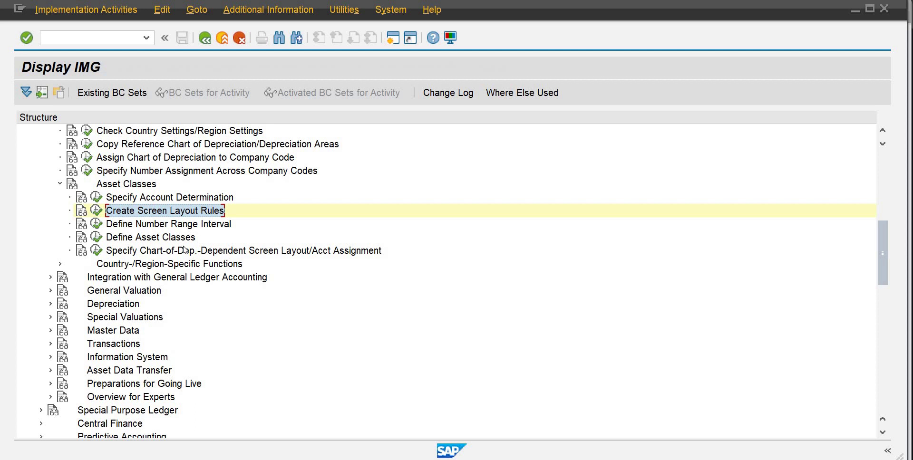
left_click(98, 225)
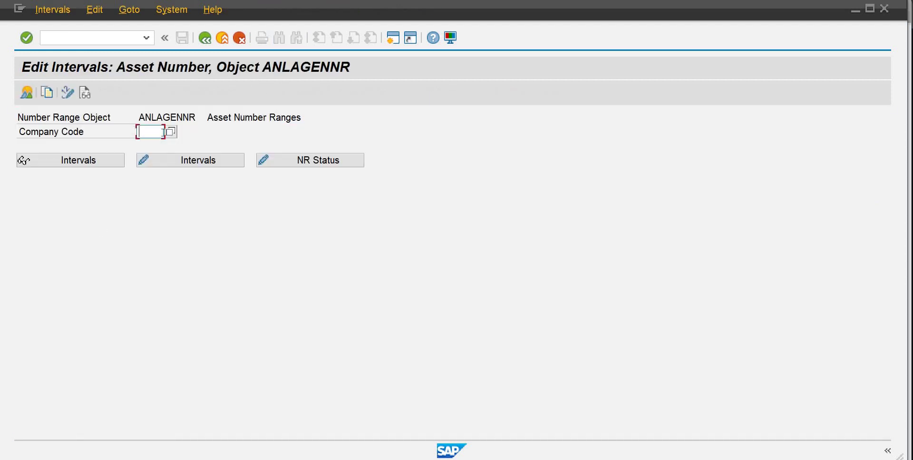
type("pb01")
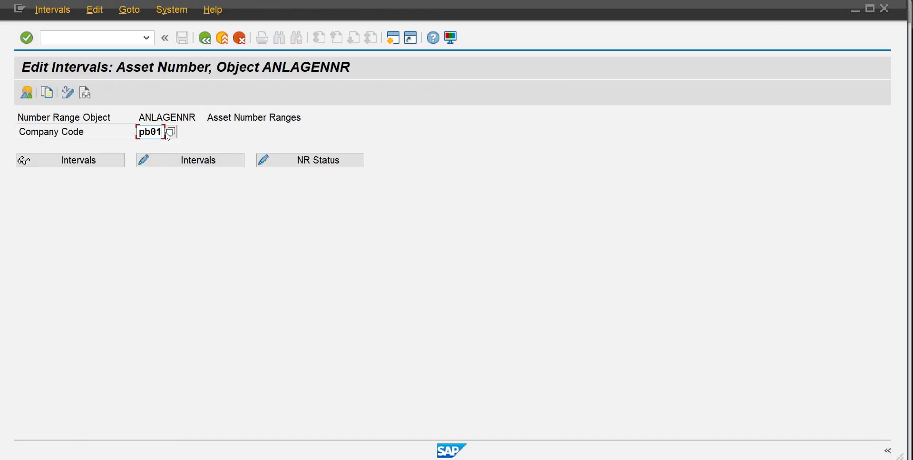
left_click(189, 161)
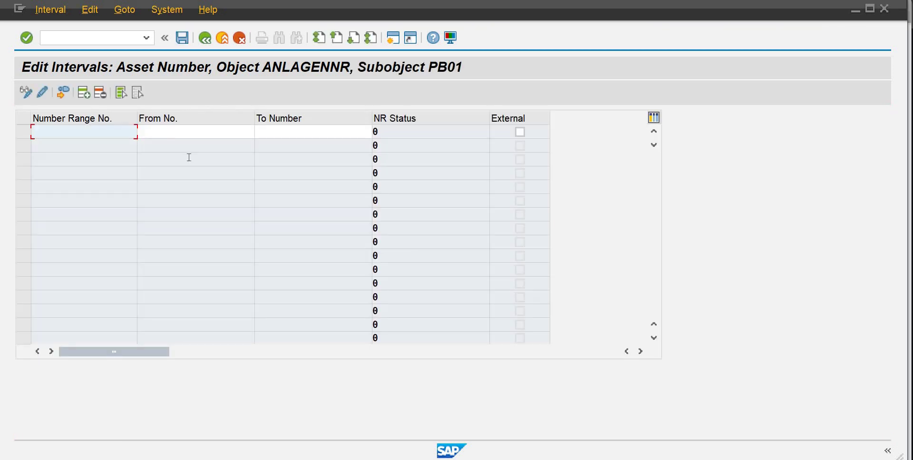
Add asset number range 03 with an interval from 8000 to 8500
type("03")
key("Tab")
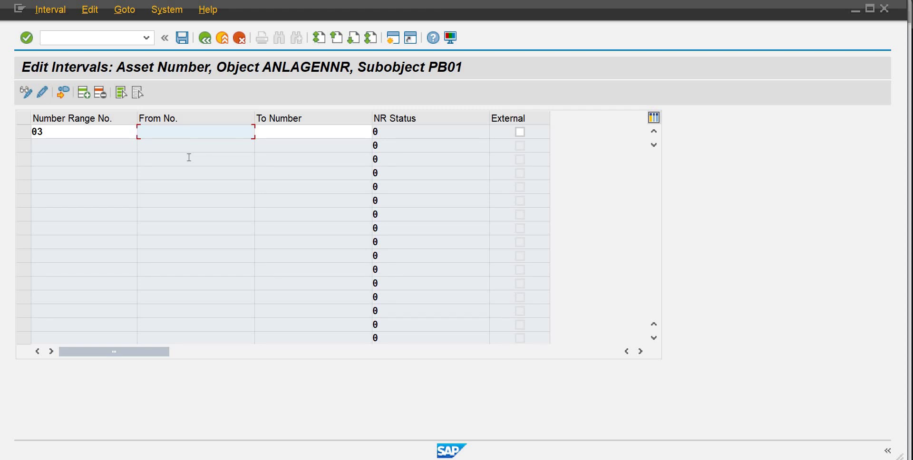
type("8500")
key("BackSpace")
key("BackSpace")
key("BackSpace")
type("000")
key("Tab")
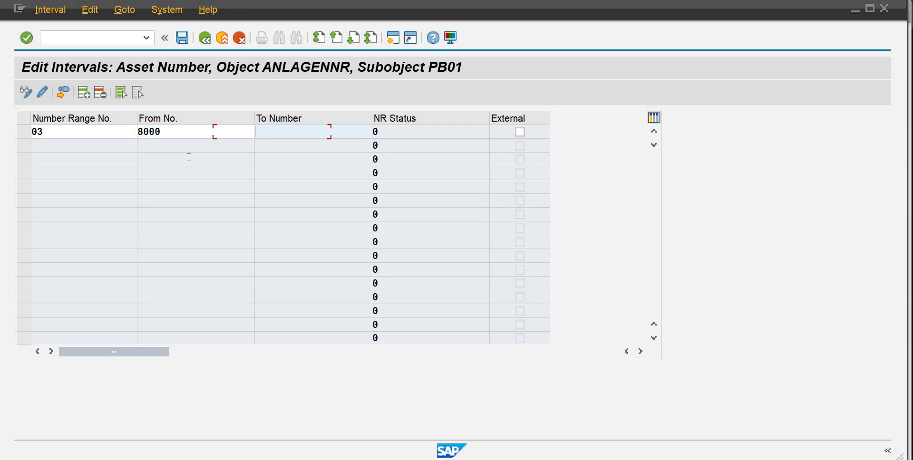
type("8500")
key("Return")
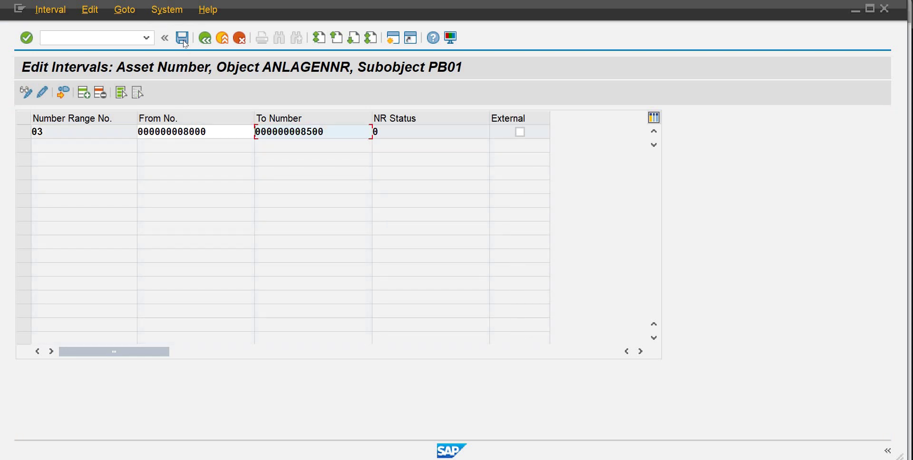
Save the number range interval, accept the transport notice and return to the IMG structure
left_click(184, 39)
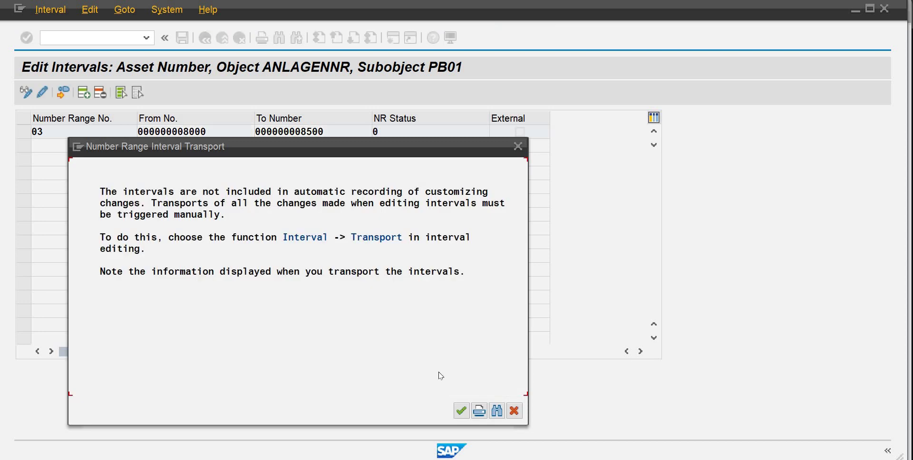
left_click(460, 415)
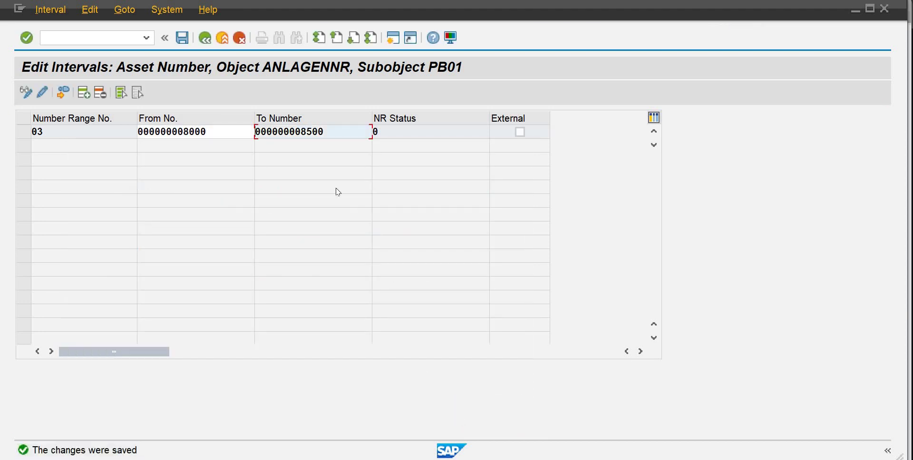
left_click(204, 37)
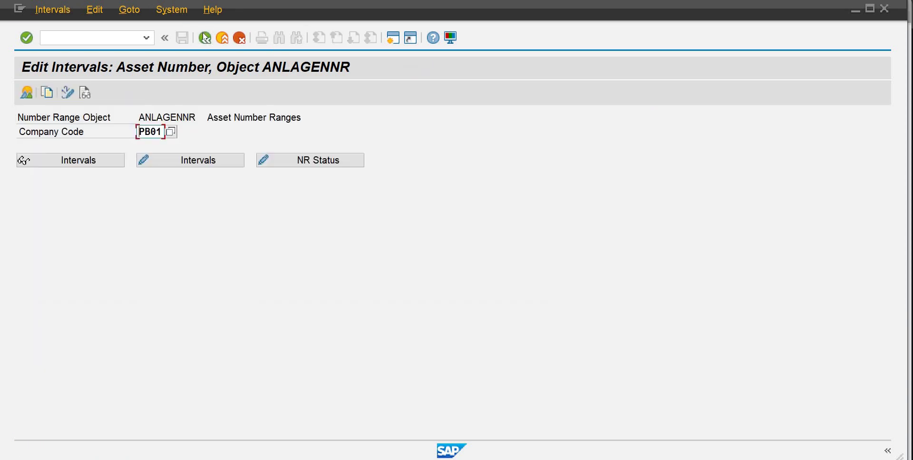
left_click(205, 39)
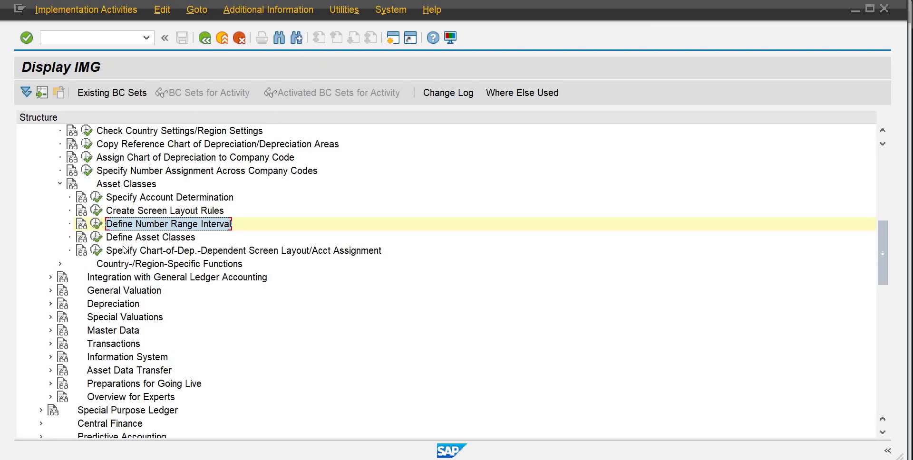
Open the Define Asset Classes activity and create a new entry acpb001 with the description Plant
left_click(96, 238)
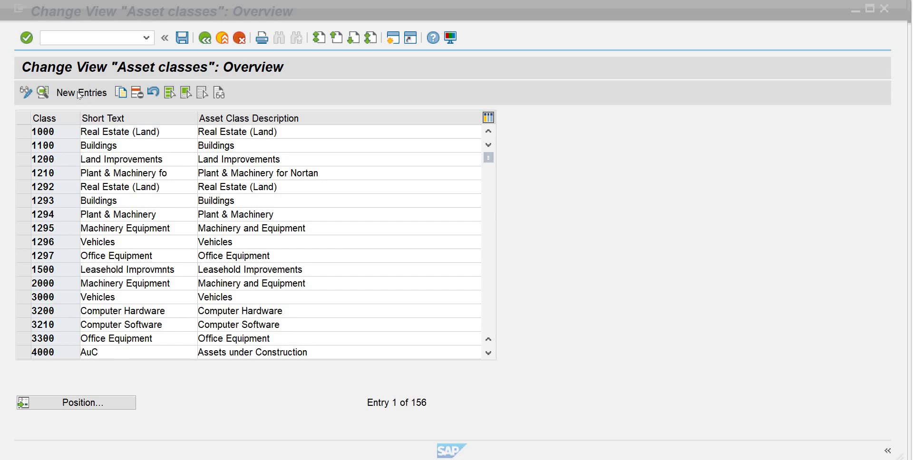
left_click(80, 94)
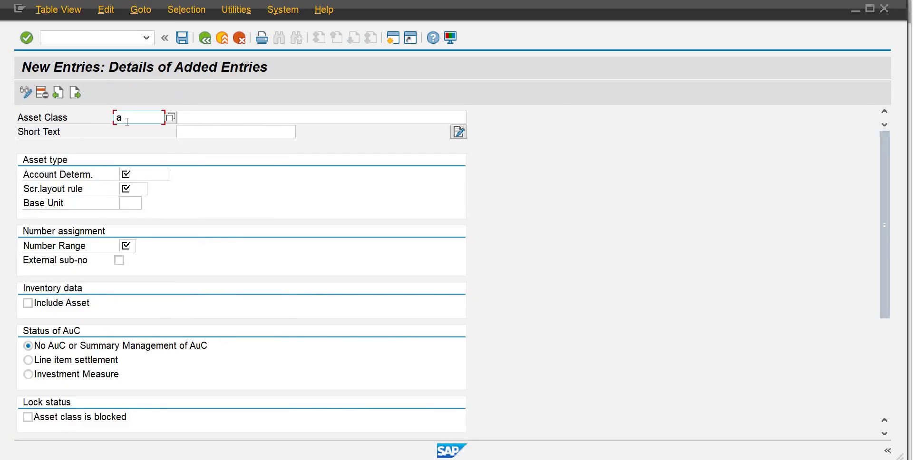
type("acpb001")
key("Tab")
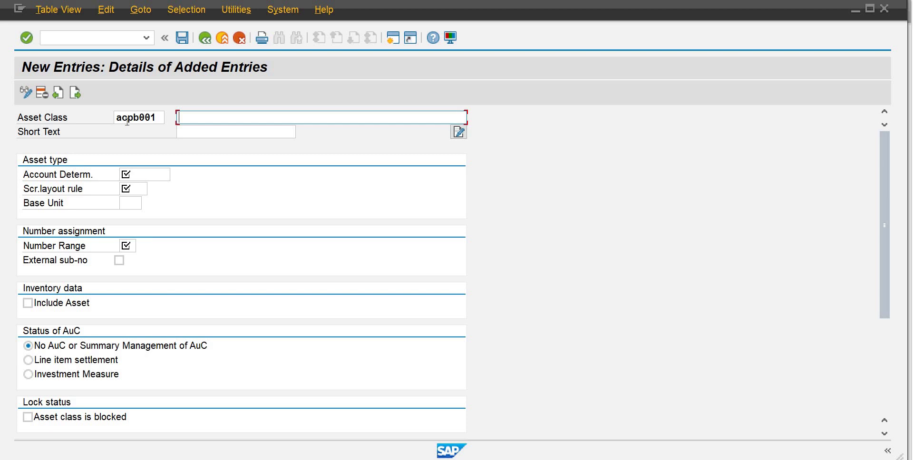
type("Plant")
Find account determination AADP1, Building-PB01, among the possible values and assign it to the new asset class
left_click(145, 174)
left_click(176, 175)
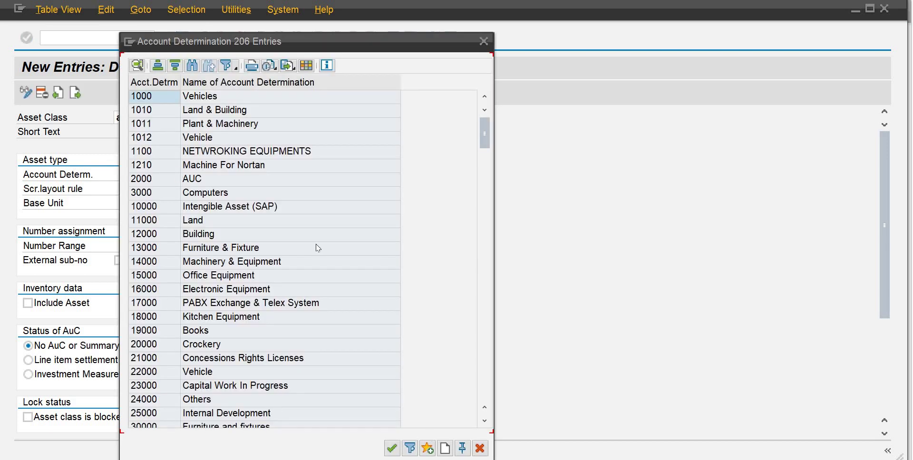
left_click(197, 65)
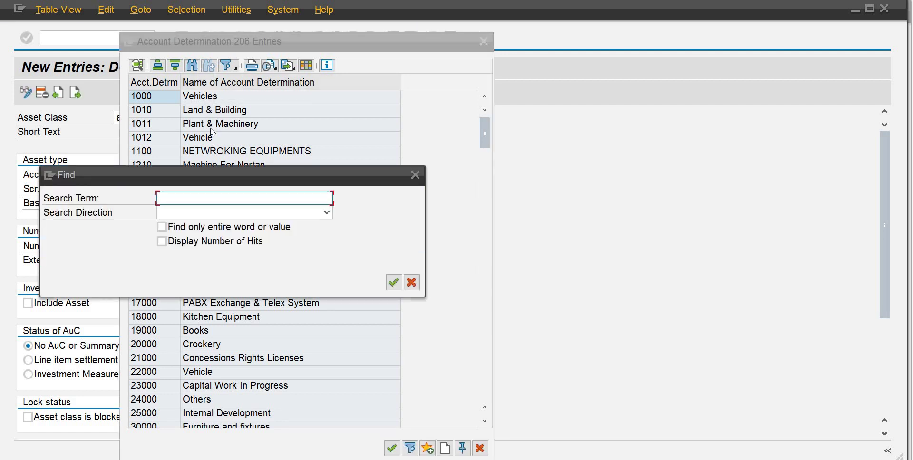
type("aadp1")
key("Return")
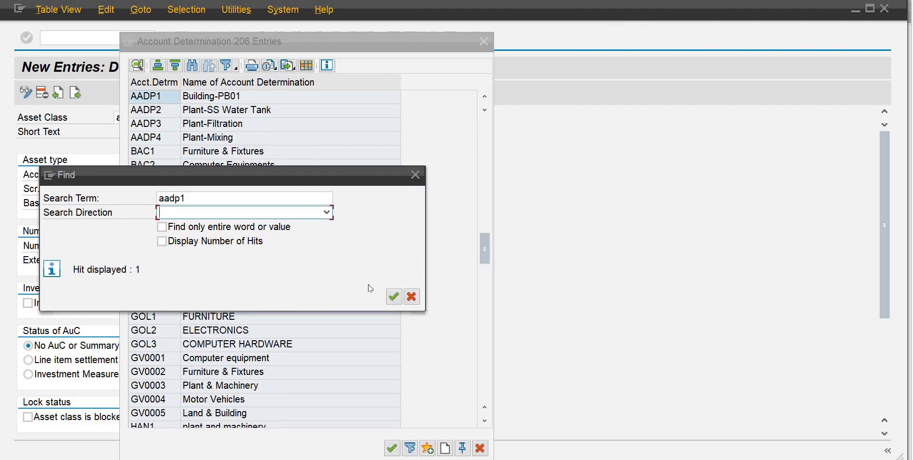
left_click(394, 297)
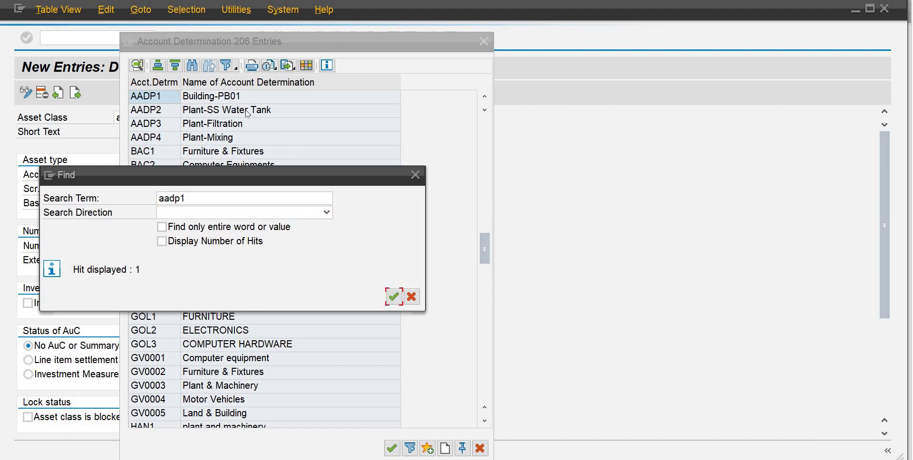
left_click(393, 297)
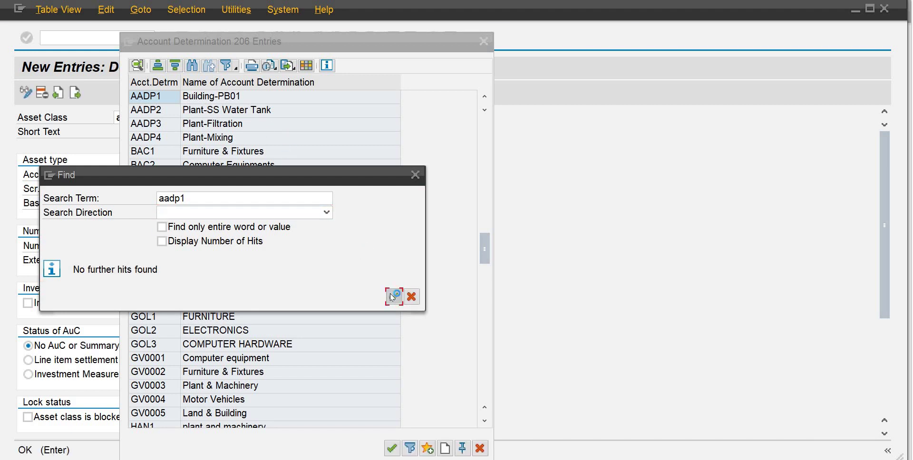
left_click(415, 176)
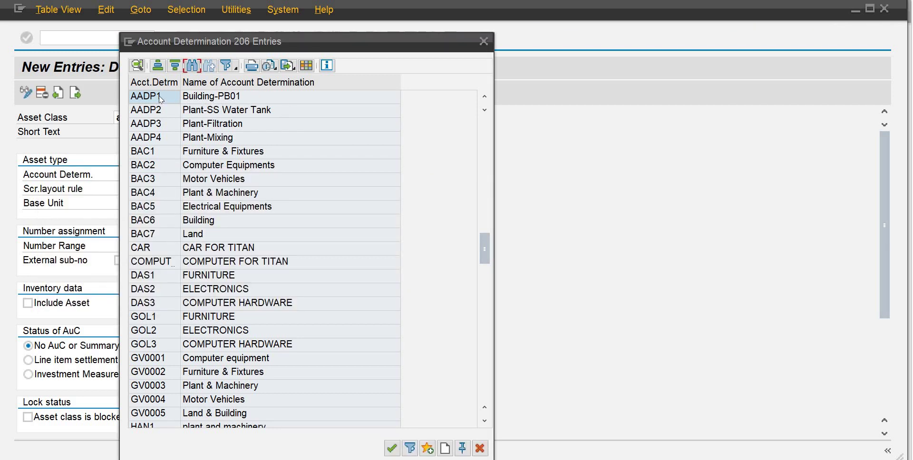
double_click(160, 96)
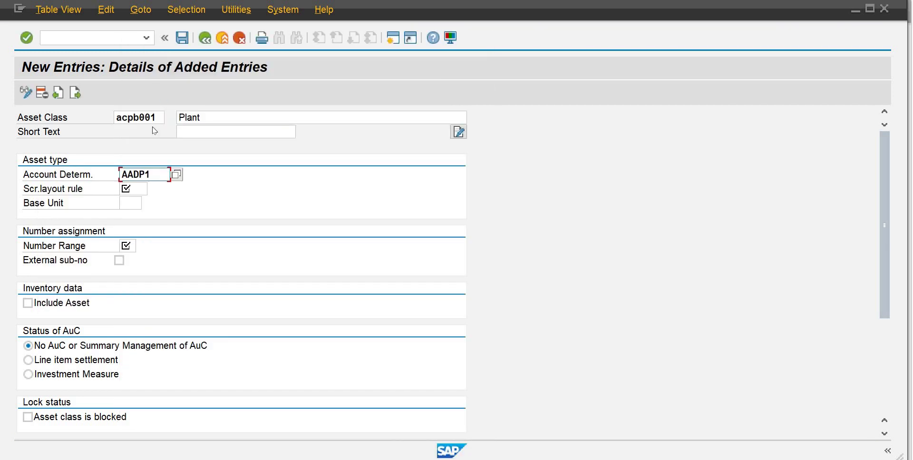
Bring up the possible screen layout rules for the asset class and search them for slp1
left_click(140, 187)
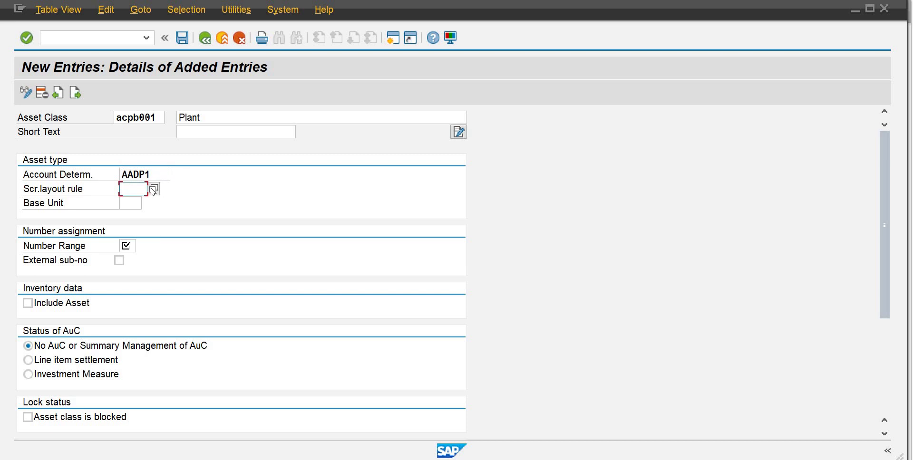
left_click(152, 189)
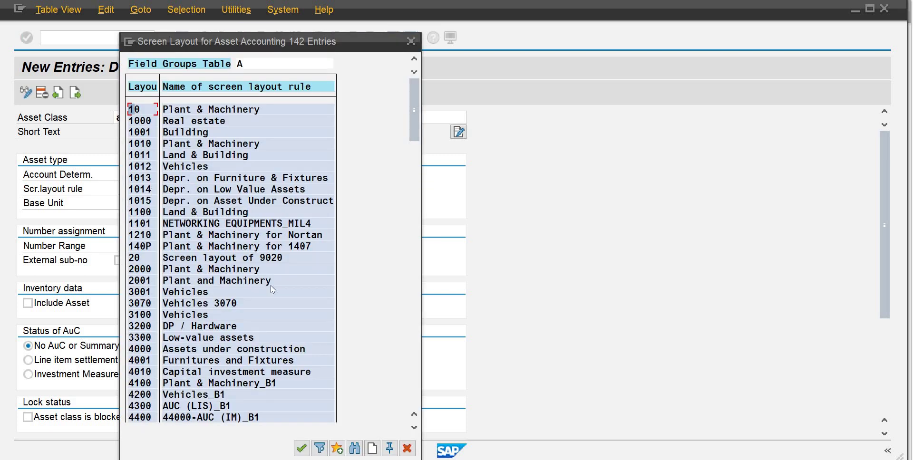
left_click(354, 452)
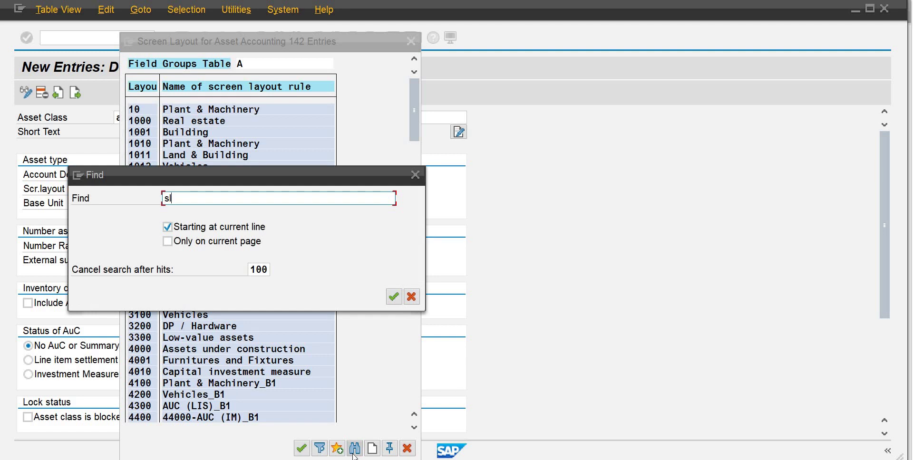
type("slp1")
key("Return")
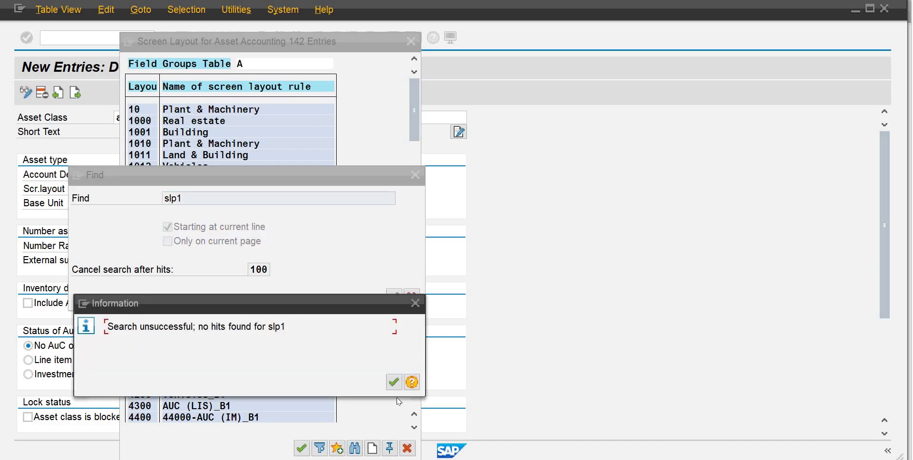
left_click(394, 384)
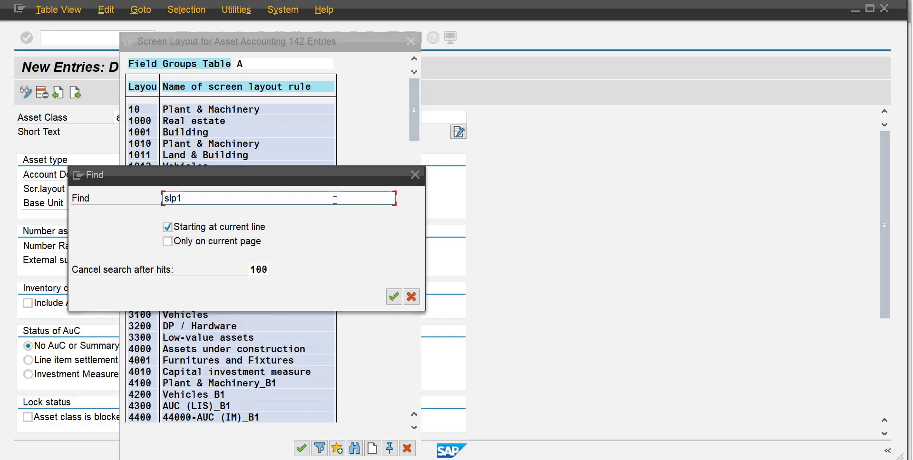
Search the possible screen layout rules for aslp001
key("Delete")
key("Delete")
key("Delete")
key("Delete")
type("aslp001")
key("Return")
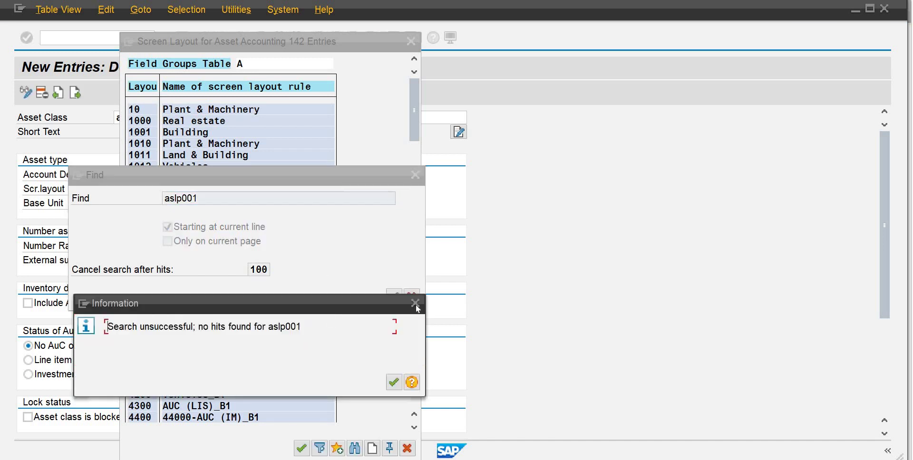
key("Return")
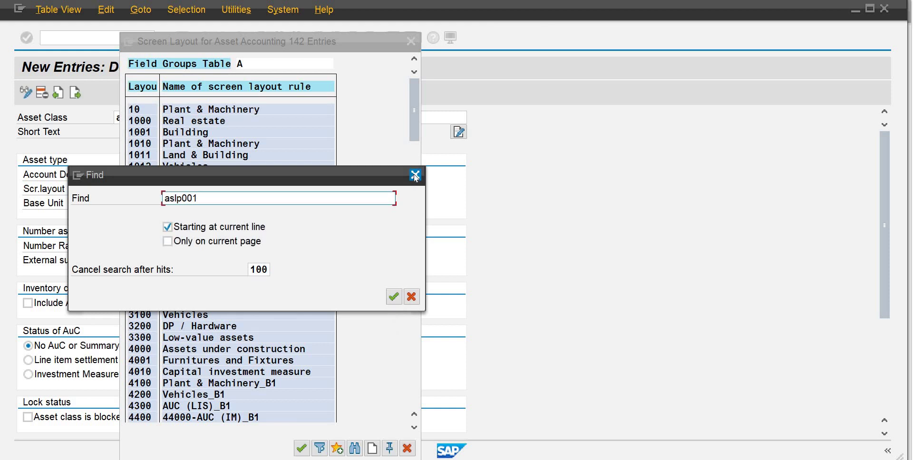
key("Escape")
Assign screen layout rule ASLP, Plant & Machinery SL-pb01, to the asset class
left_click(414, 428)
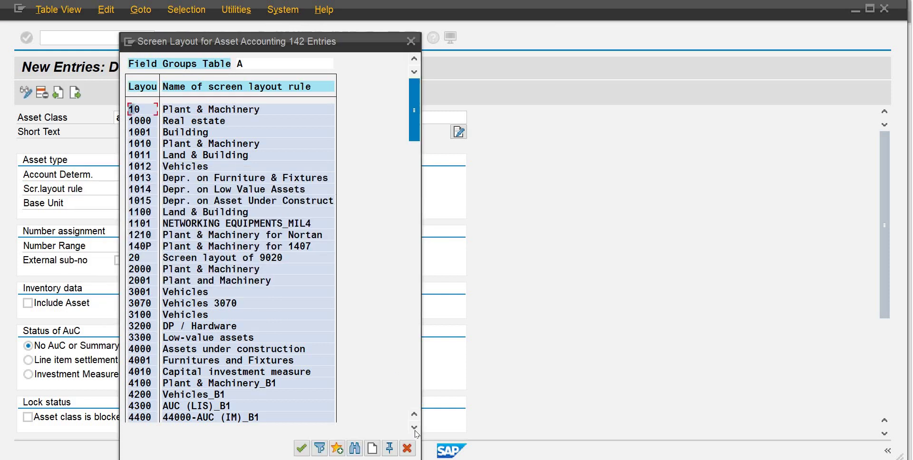
left_click(418, 396)
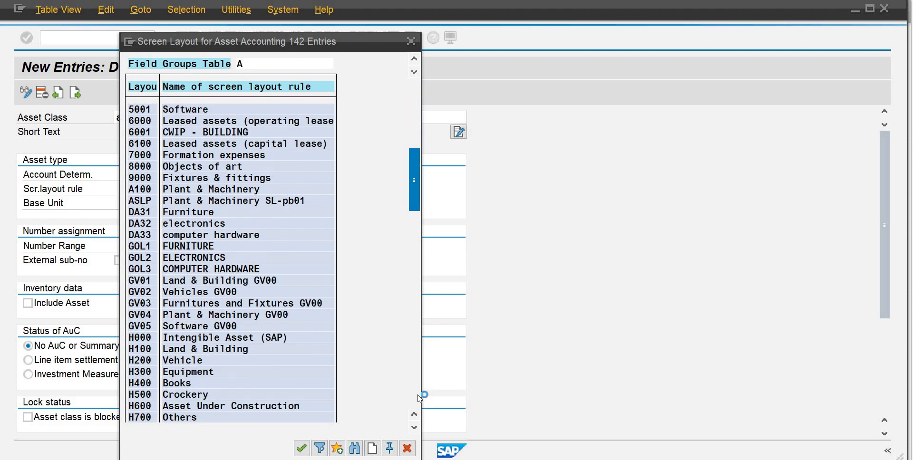
left_click(419, 398)
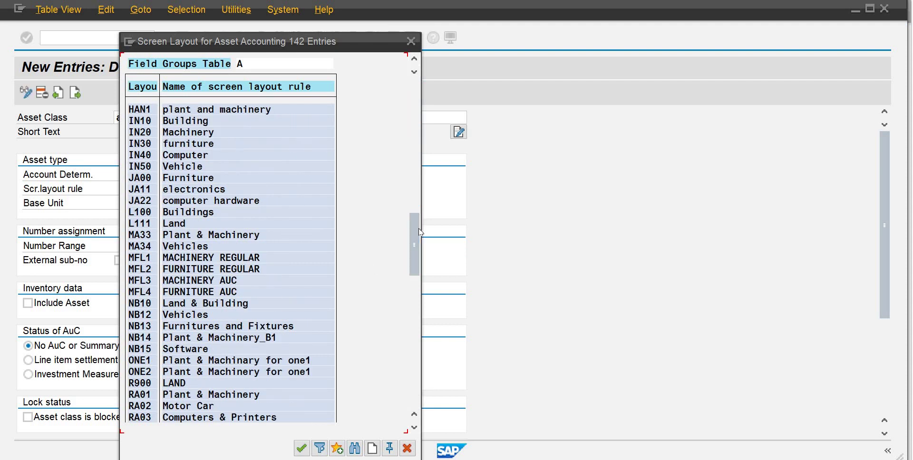
left_click(418, 183)
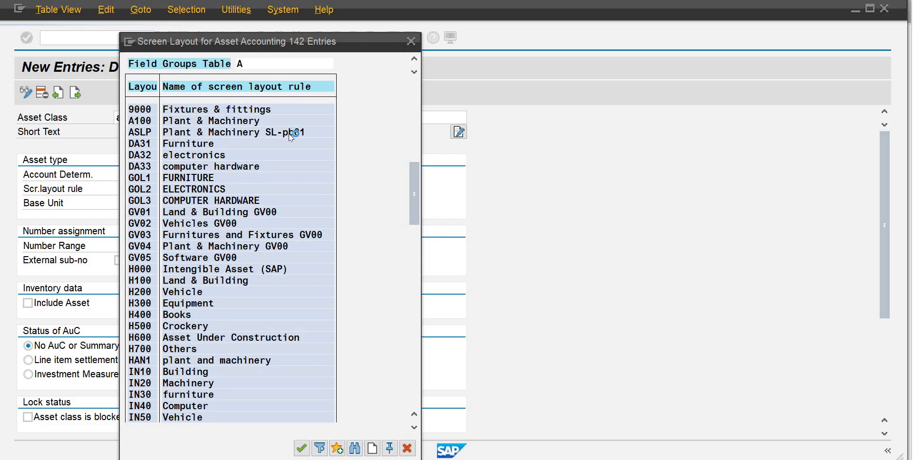
double_click(290, 137)
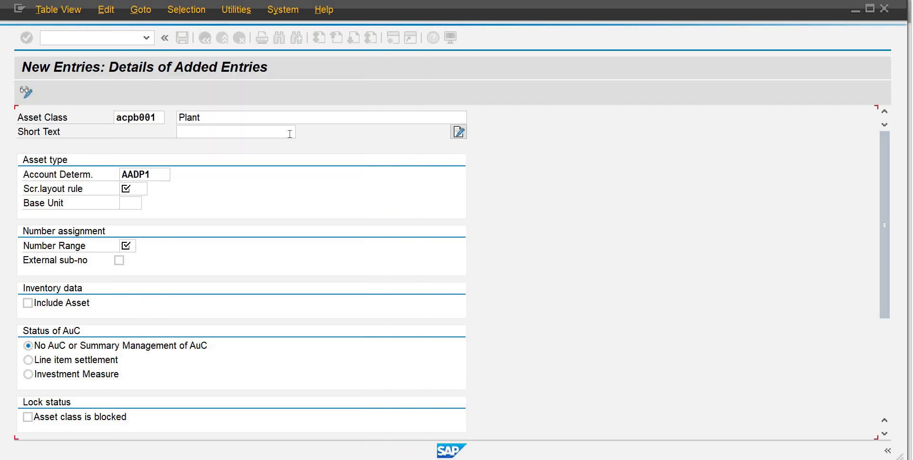
Set the asset class's base unit to AU, Activity unit
left_click(136, 202)
left_click(148, 204)
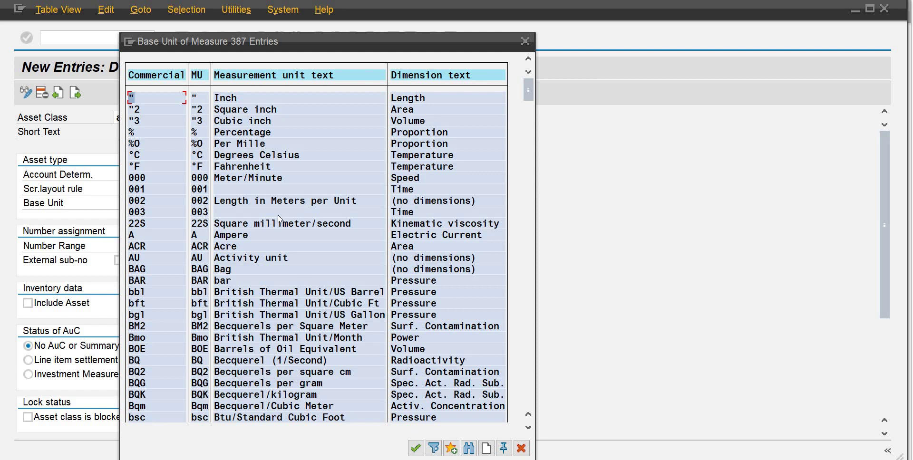
double_click(261, 259)
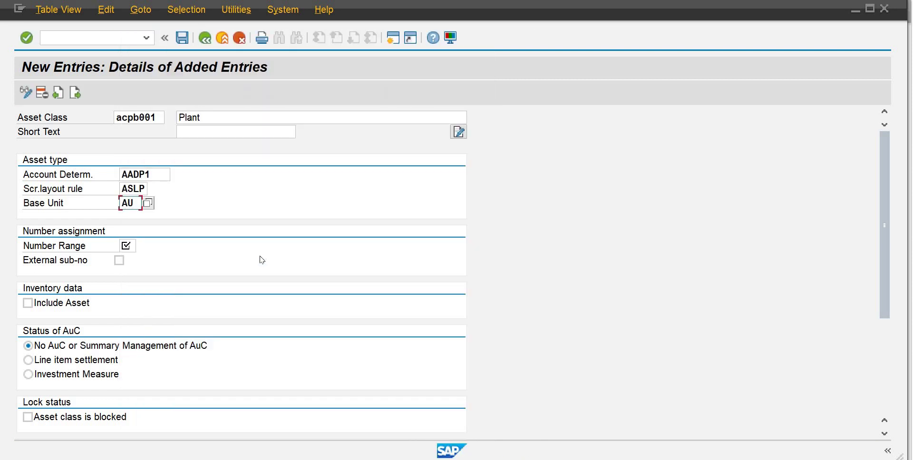
Look up the existing number ranges and assign company code PB01's number range 03 to the asset class
left_click(132, 248)
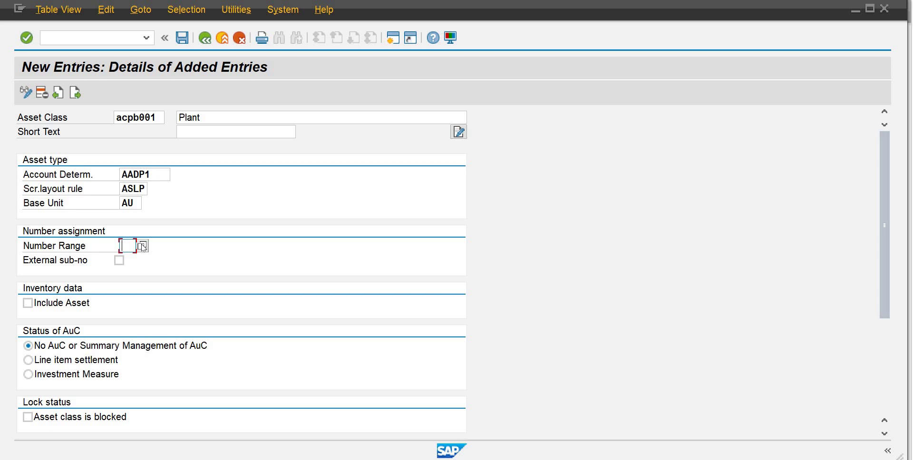
left_click(142, 246)
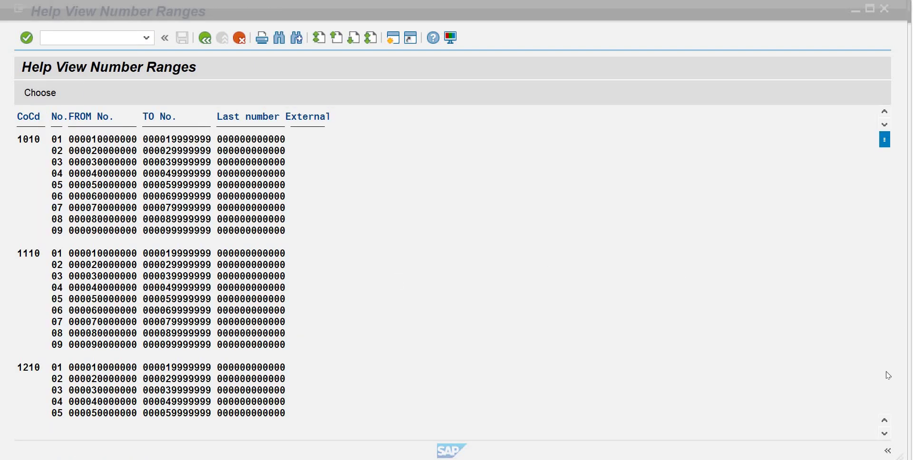
scroll(889, 376, "down", 5)
scroll(888, 388, "down", 8)
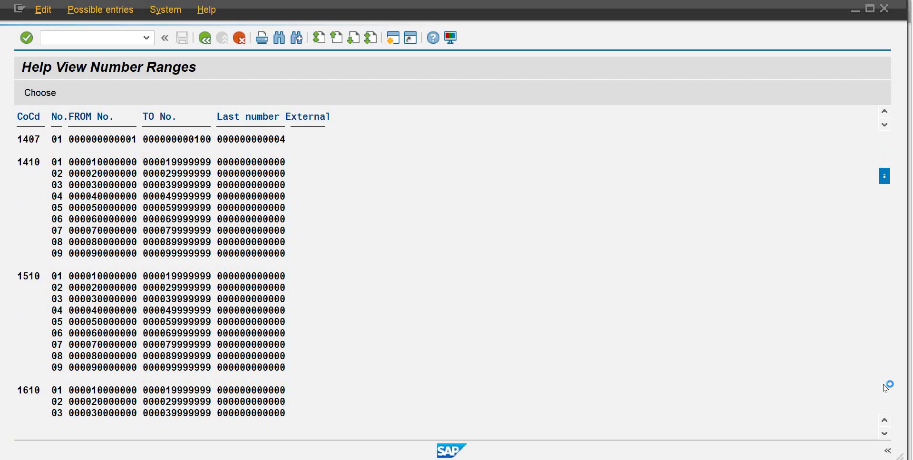
scroll(886, 388, "down", 20)
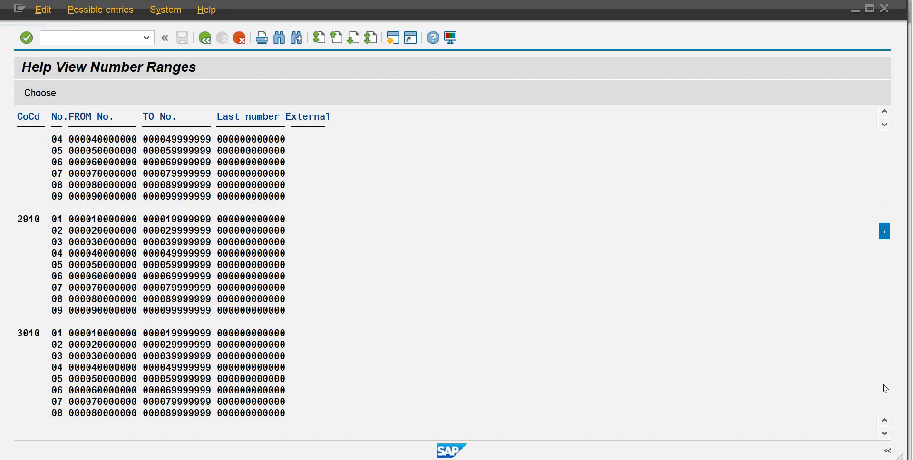
scroll(885, 388, "down", 8)
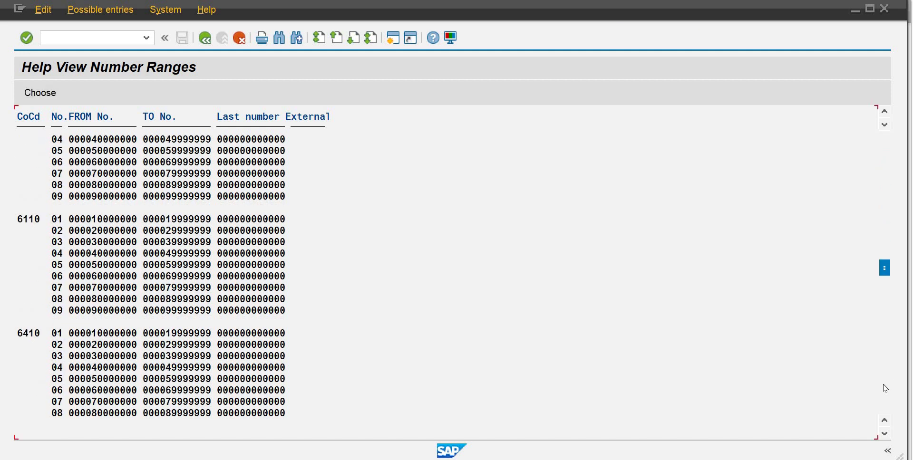
scroll(886, 389, "down", 10)
scroll(885, 389, "down", 20)
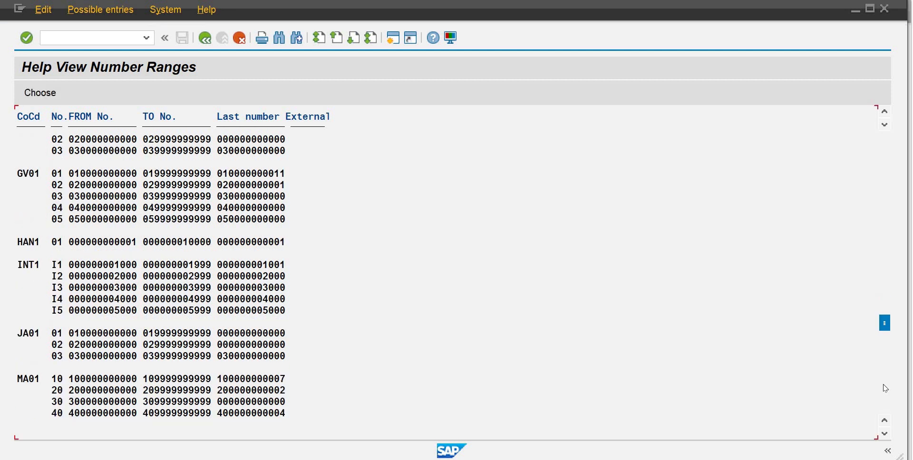
left_click(885, 434)
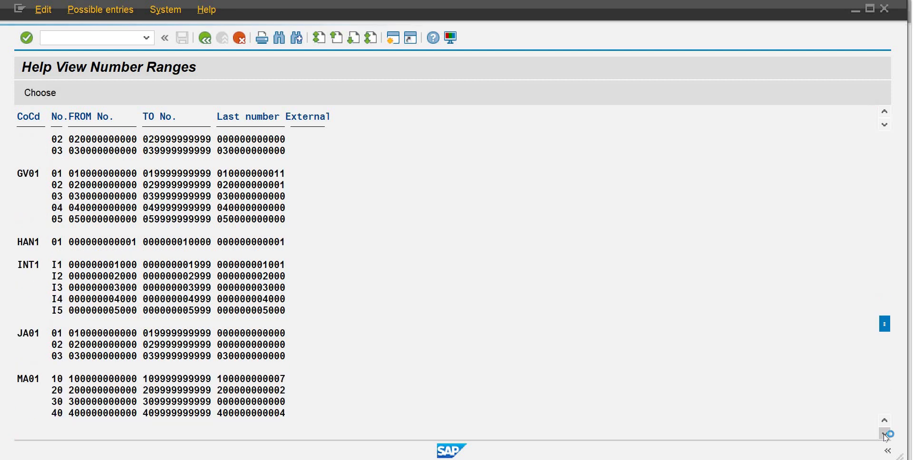
left_click(886, 435)
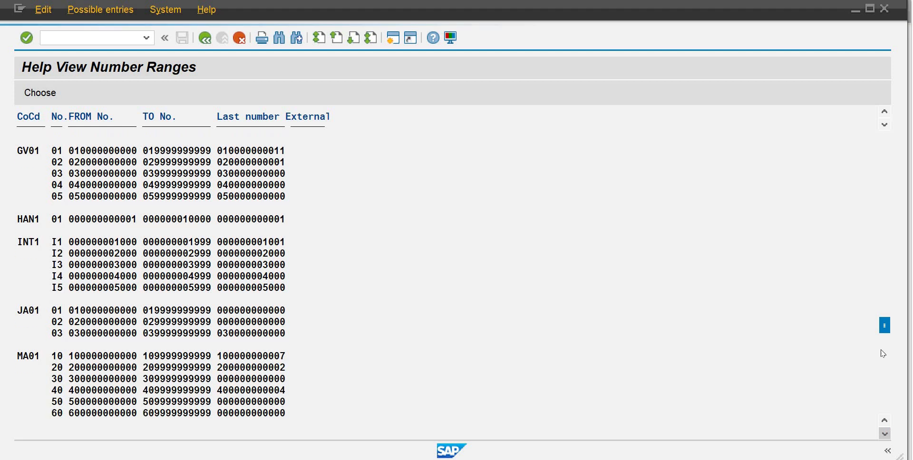
left_click(890, 378)
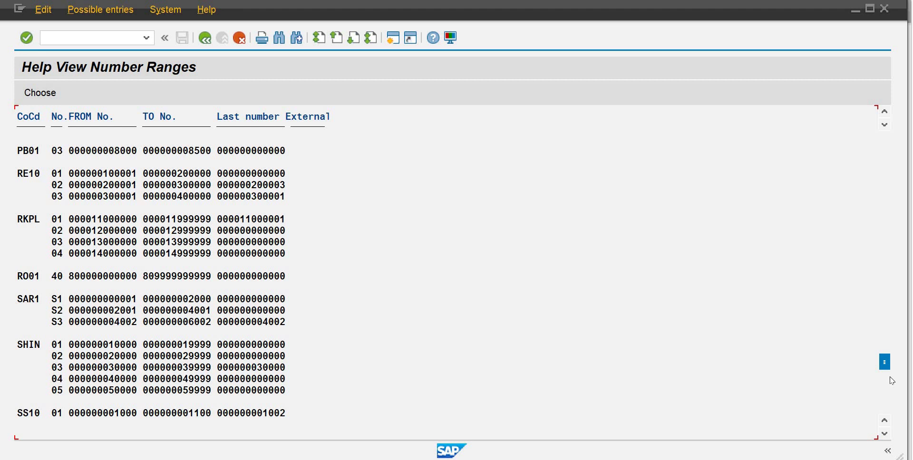
left_click(885, 114)
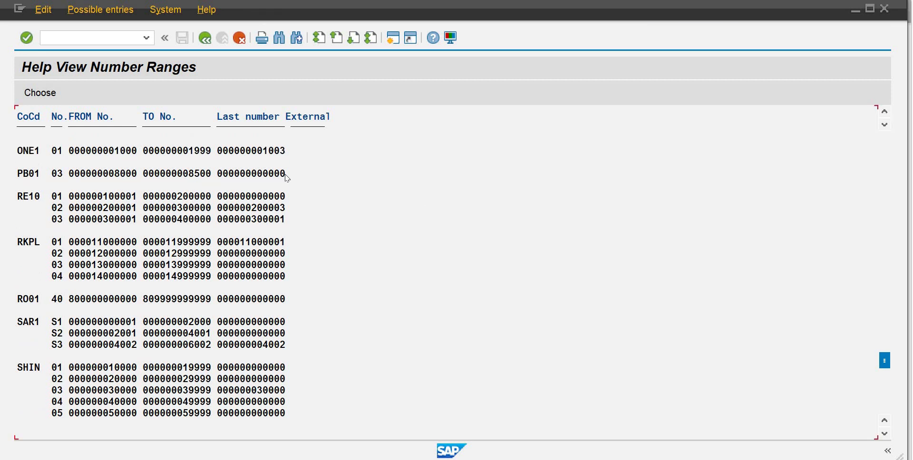
double_click(58, 176)
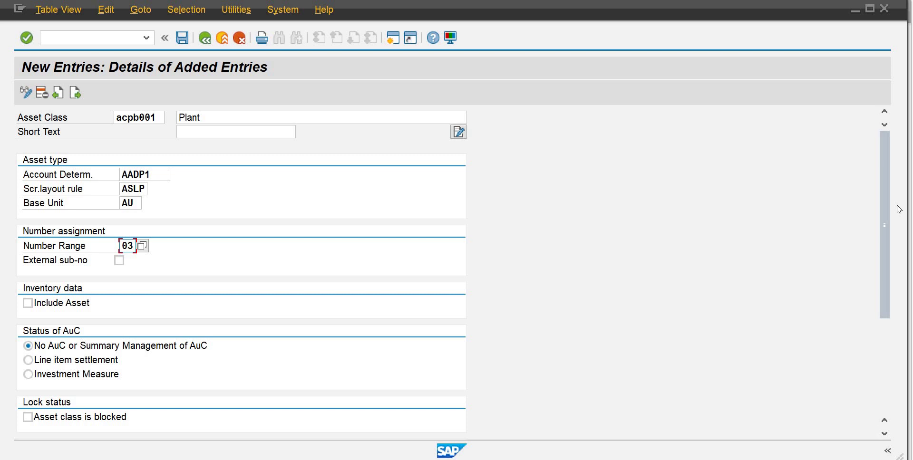
Check the remaining asset class details and save the new class under the proposed customizing request
left_click_drag(883, 217, 898, 280)
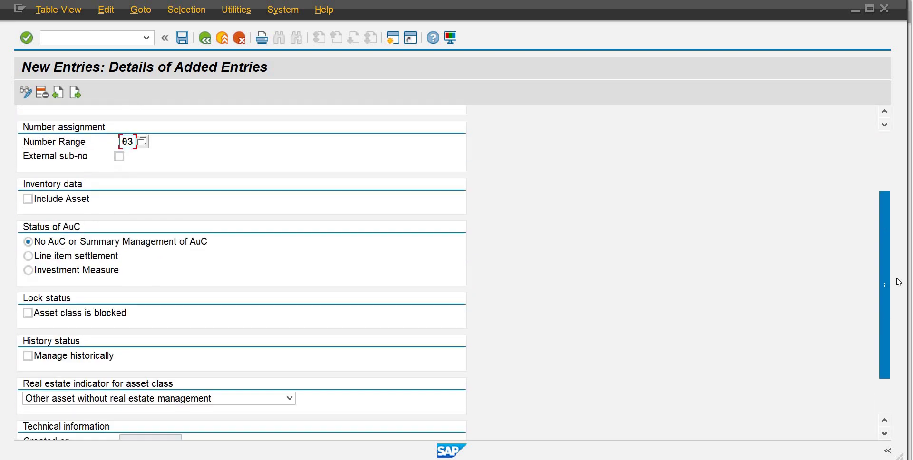
left_click(878, 185)
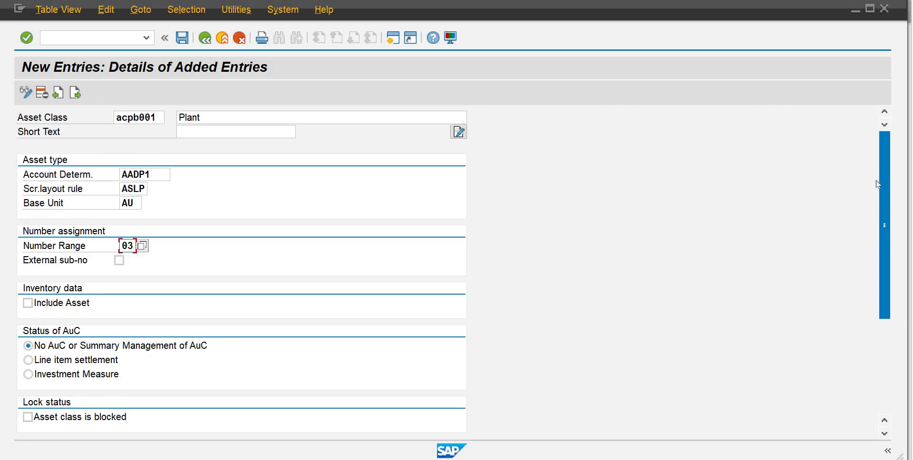
left_click(183, 42)
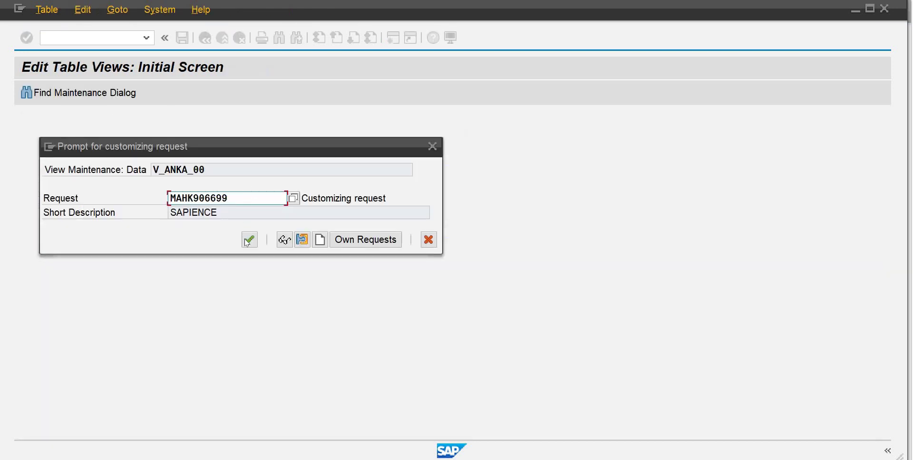
left_click(248, 240)
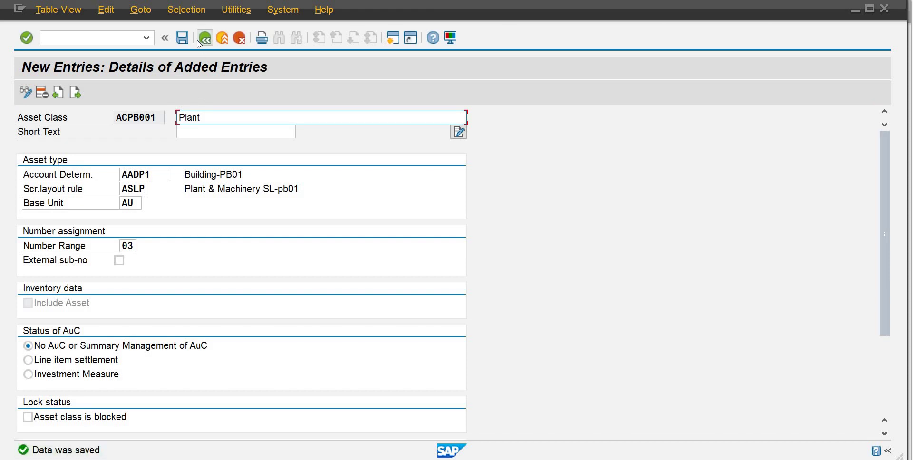
Return to the asset class overview and set the short text of class ACPB001 to Plant-PB01
left_click(200, 42)
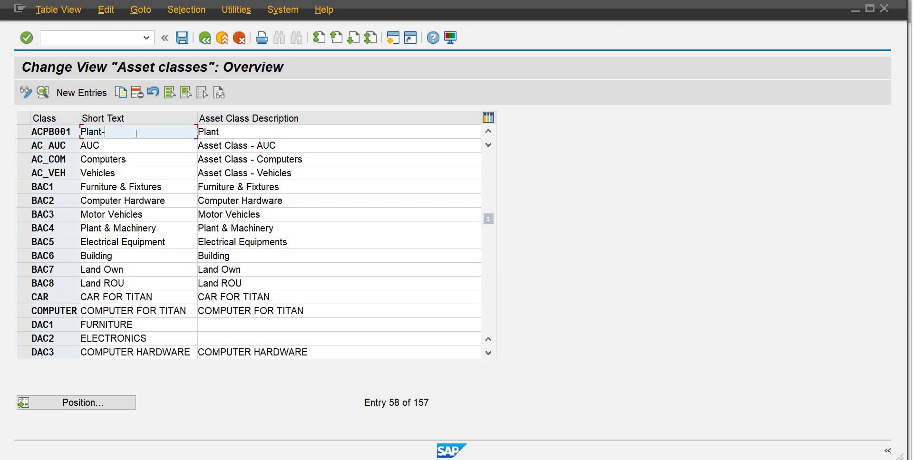
type("B01")
key("Return")
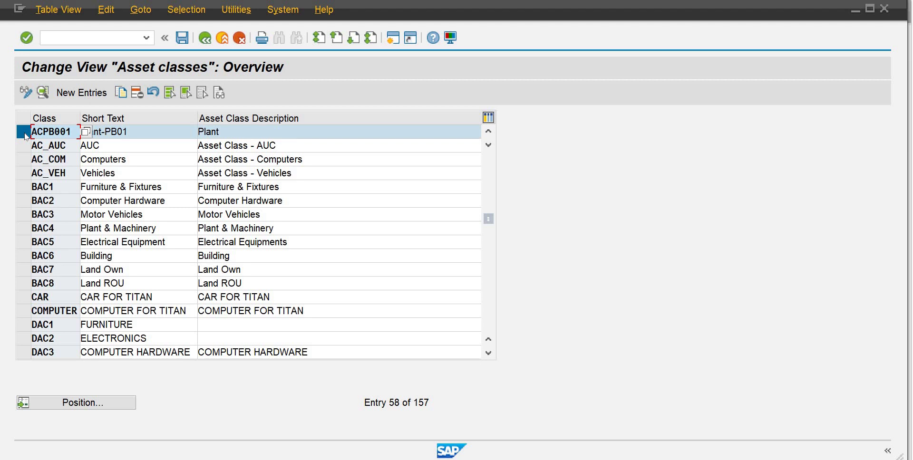
Copy asset class ACPB001 to a new asset class ACPB002 with the same settings
left_click(120, 93)
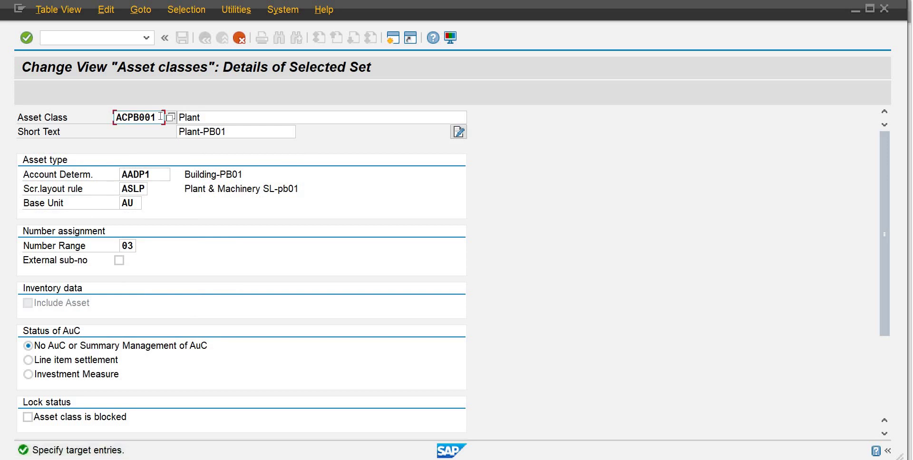
key("BackSpace")
type("2")
key("Return")
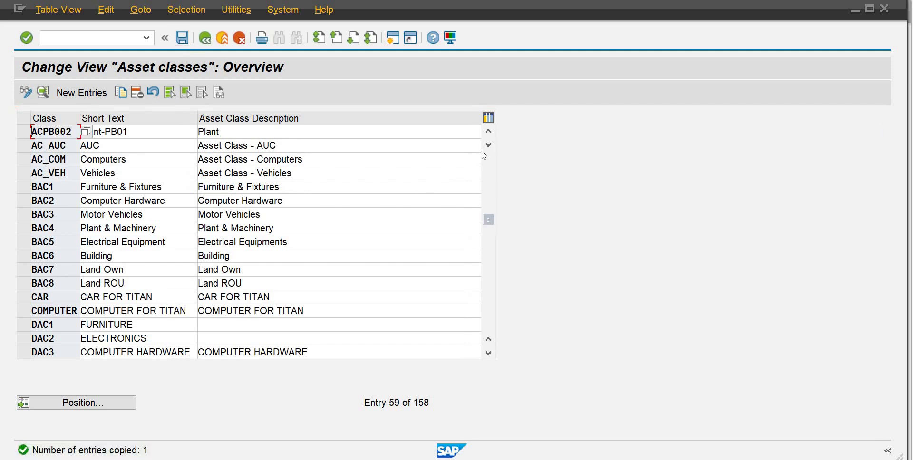
Copy asset class ACPB002 to a new class ACPB003, save the asset classes and return to the implementation guide
left_click(489, 132)
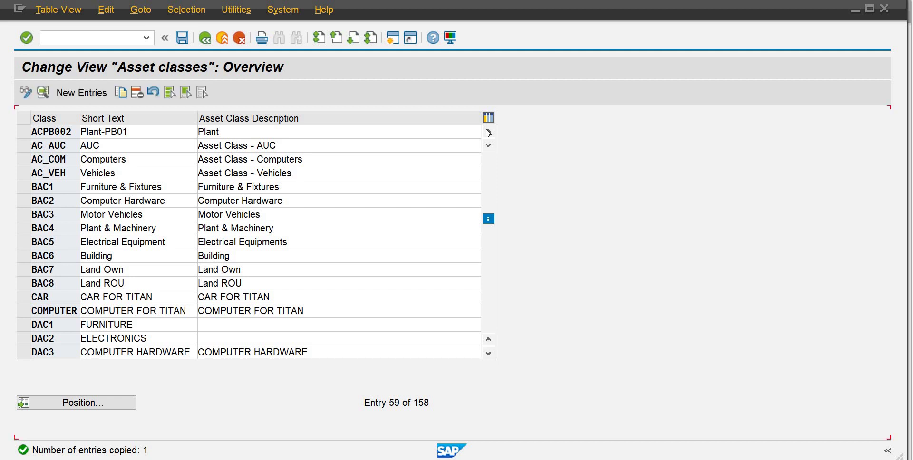
left_click(488, 132)
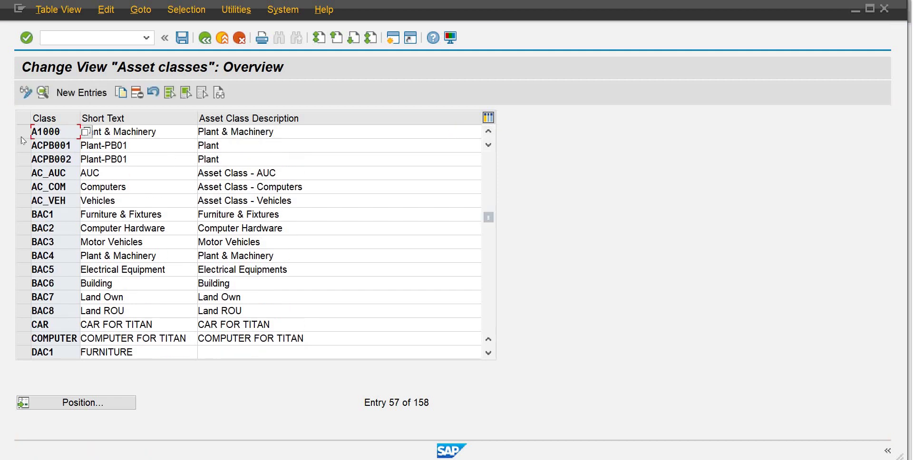
left_click(24, 159)
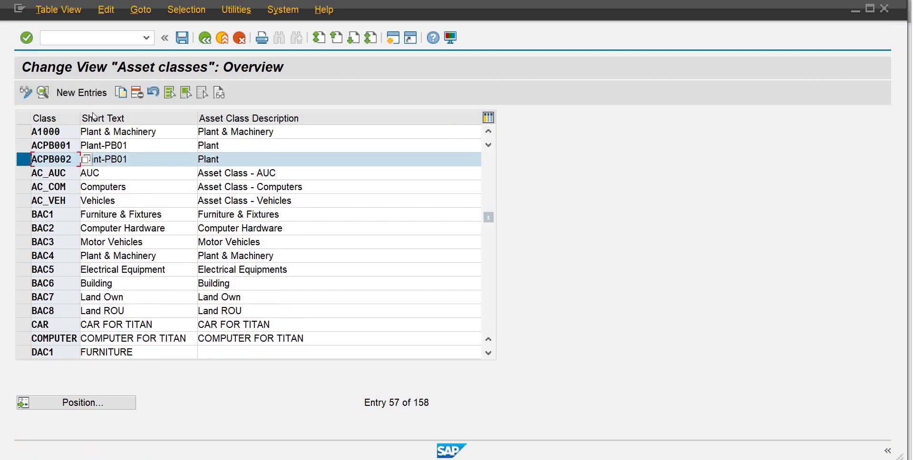
left_click(121, 94)
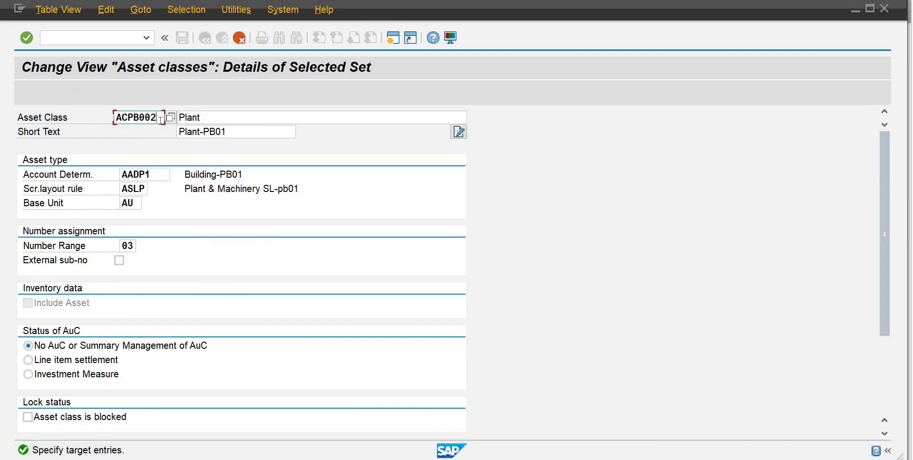
key("BackSpace")
type("3")
key("Return")
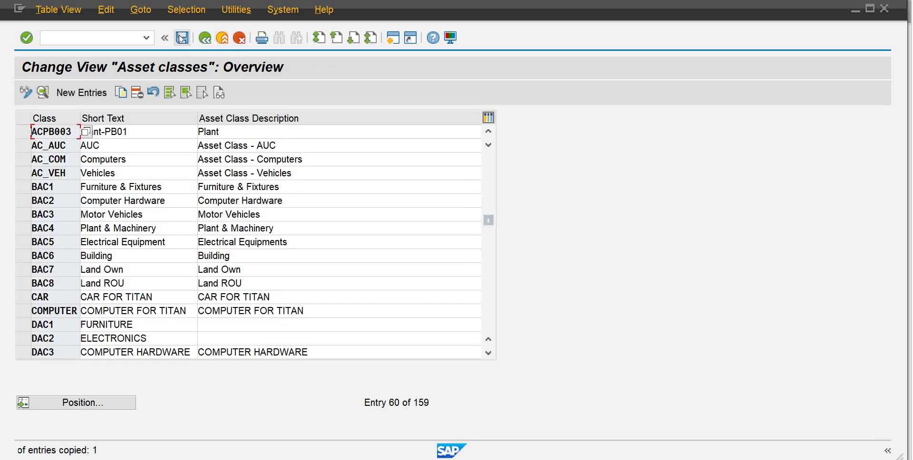
left_click(181, 38)
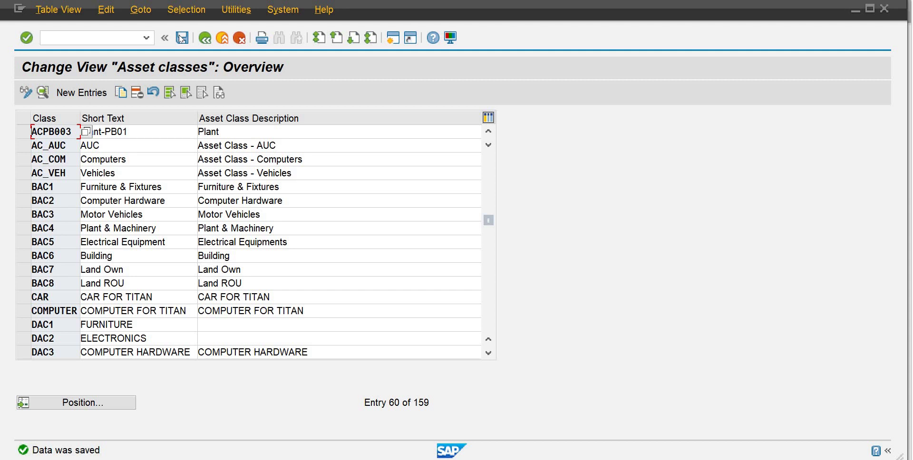
left_click(204, 38)
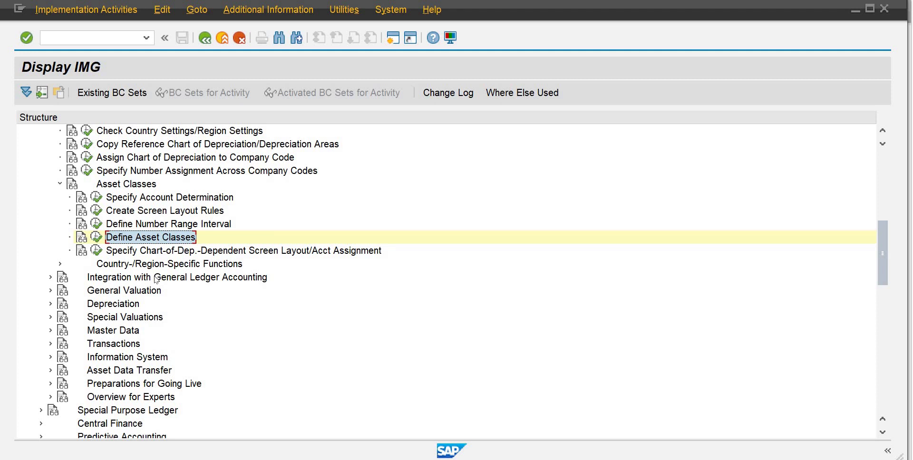
Open Assign G/L Accounts under Integration with General Ledger Accounting and show the account determinations for chart of accounts COAP
left_click(60, 184)
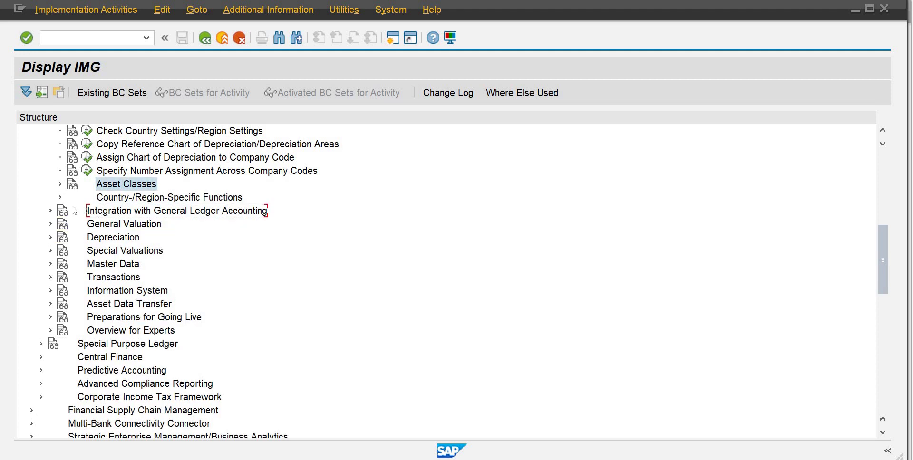
left_click(50, 211)
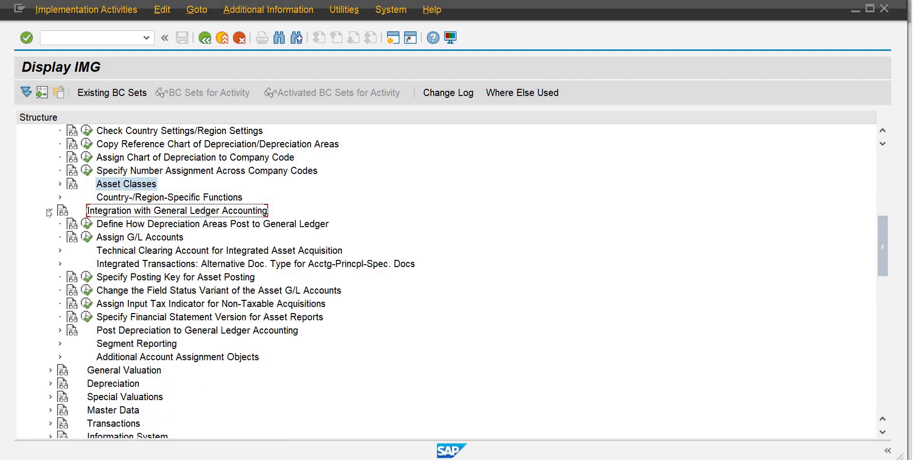
left_click(88, 240)
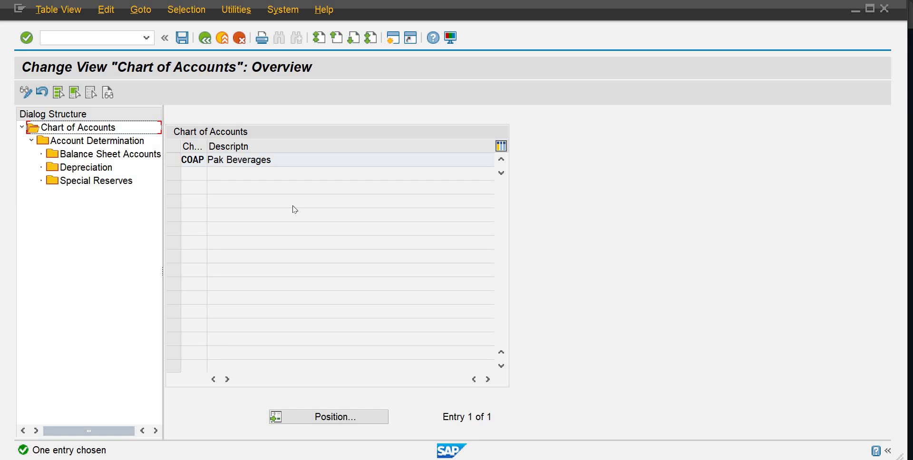
left_click(174, 160)
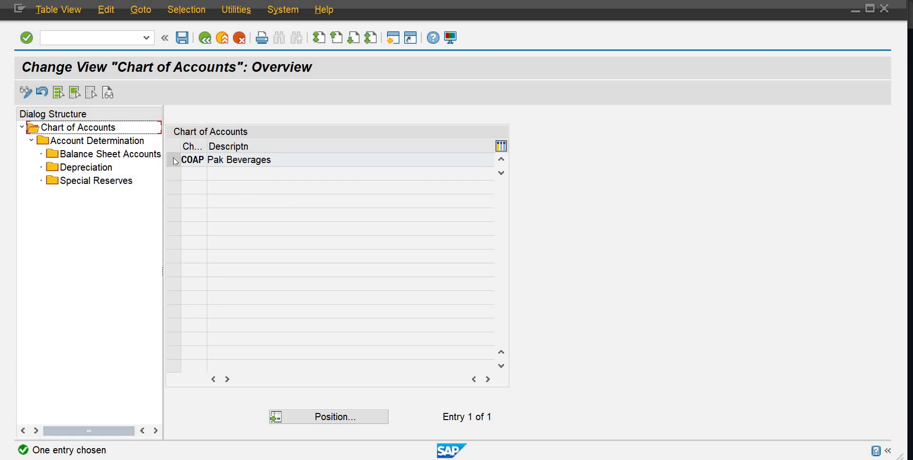
double_click(118, 142)
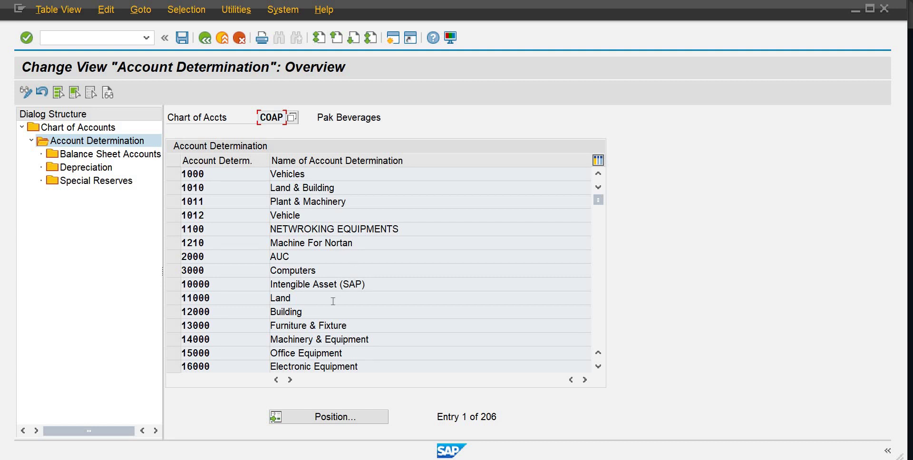
Find account determination AADP1, Building-PB01, and open its balance sheet account assignment
left_click(344, 417)
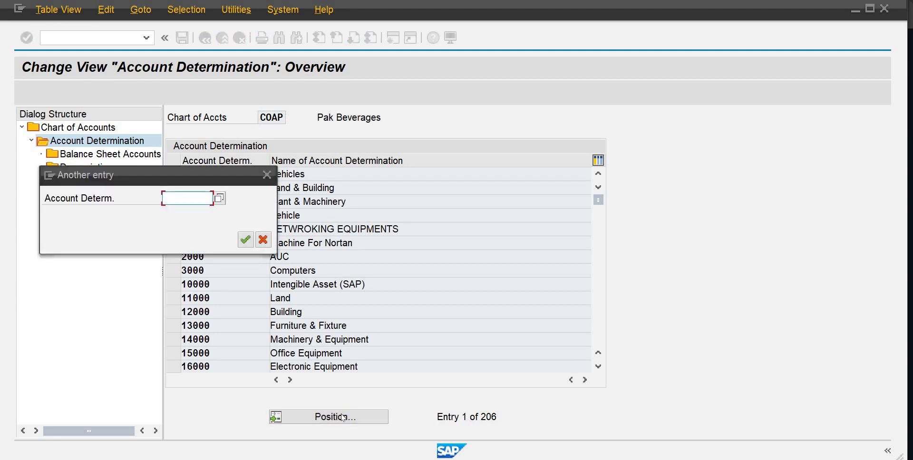
type("aadp1")
key("Return")
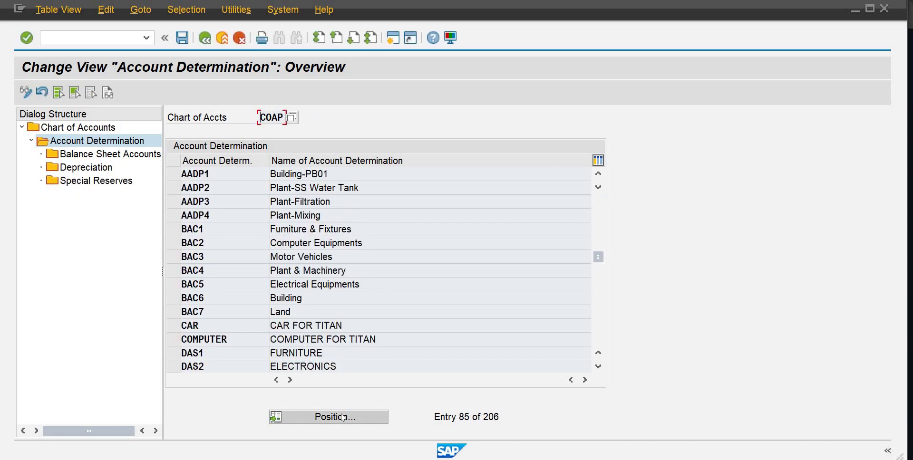
left_click(170, 177)
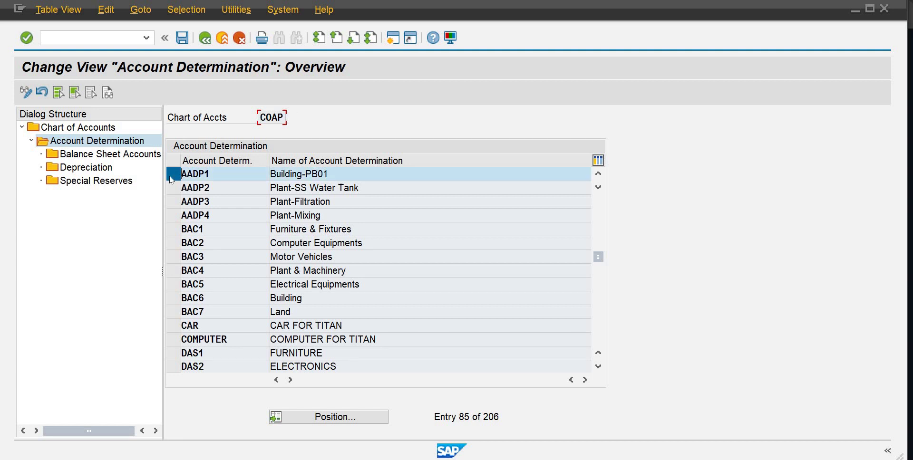
double_click(100, 155)
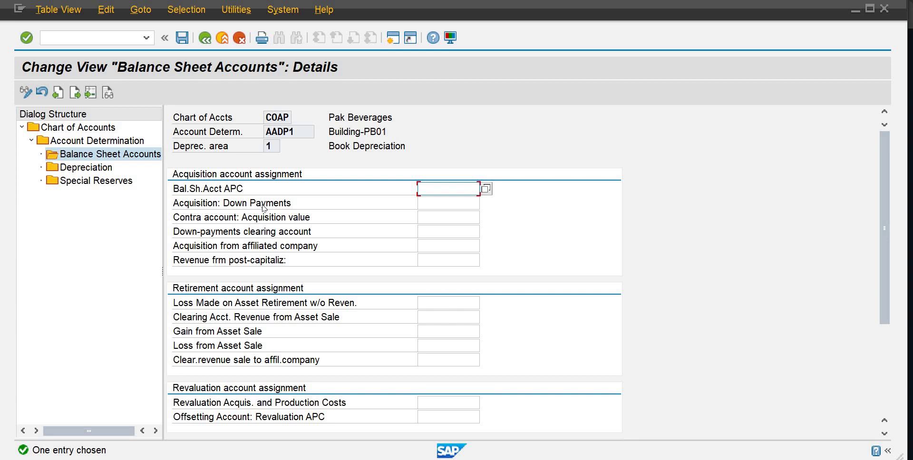
Look up the G/L accounts available for the Bal.Sh.Acct APC field, and close the list without choosing one
left_click(486, 189)
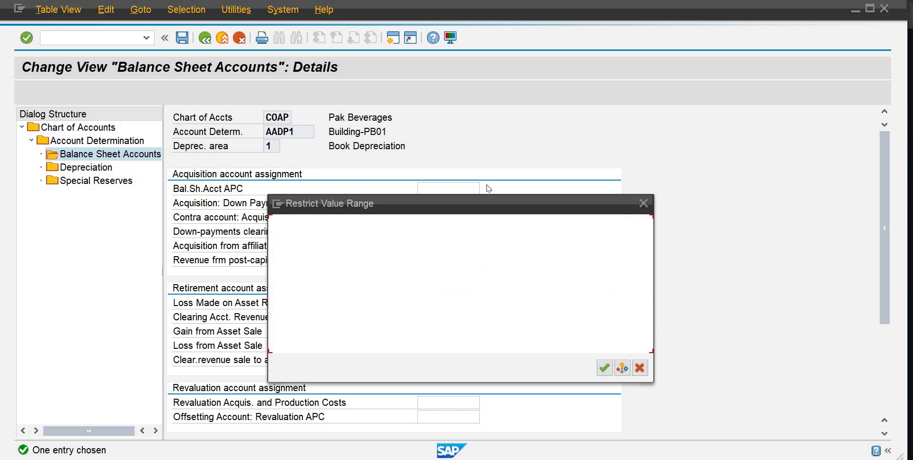
left_click(604, 368)
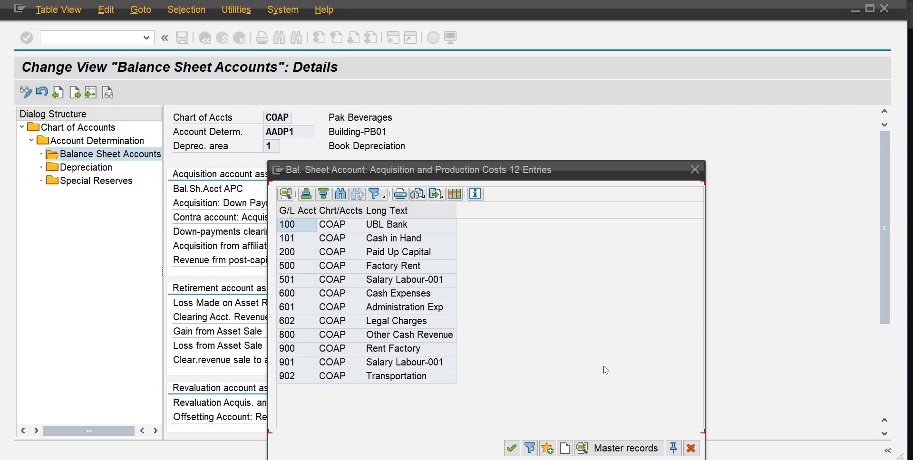
left_click(691, 449)
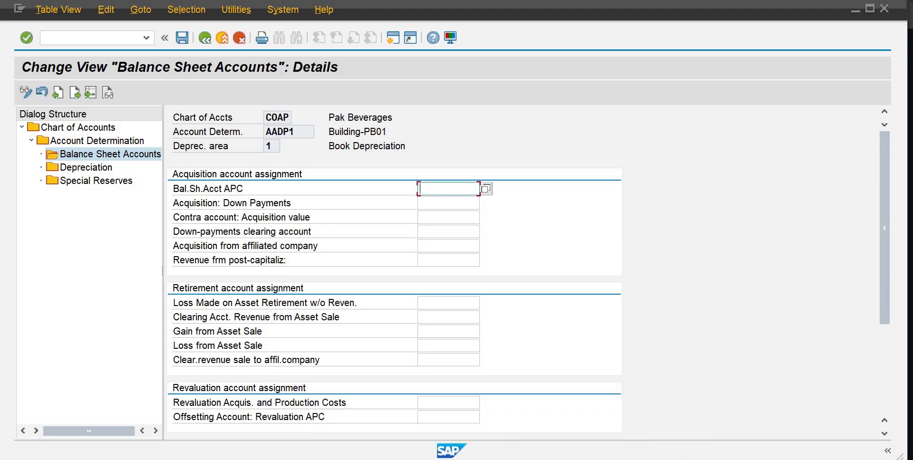
Switch to the other SAP session showing the ledger company code settings and start transaction FS00 there
mouse_move(600, 459)
left_click(674, 417)
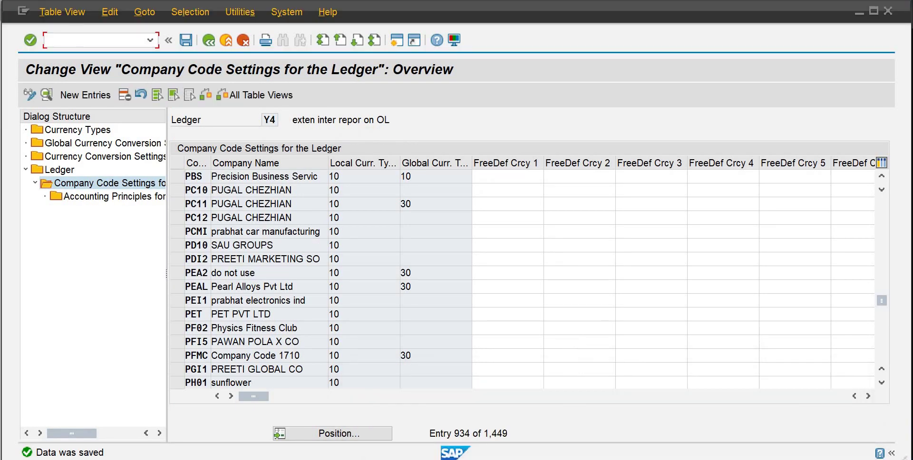
type("/nfs00")
key("Return")
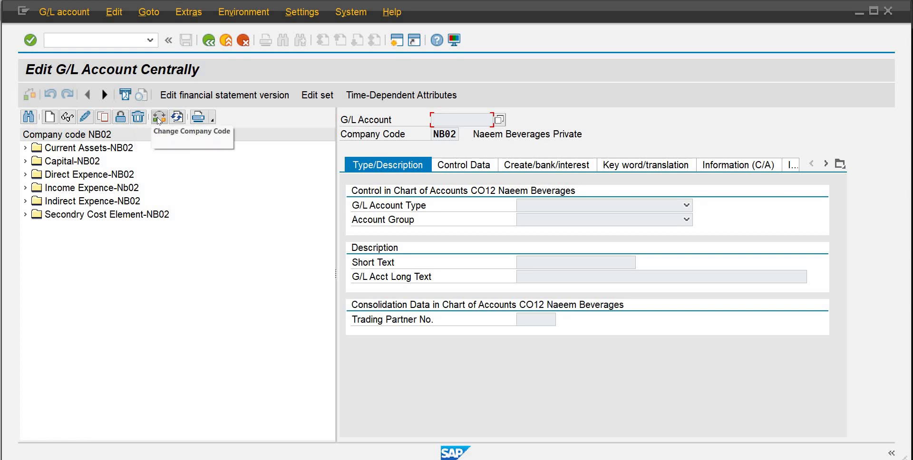
Change the company code of the G/L account list to PB01
left_click(159, 118)
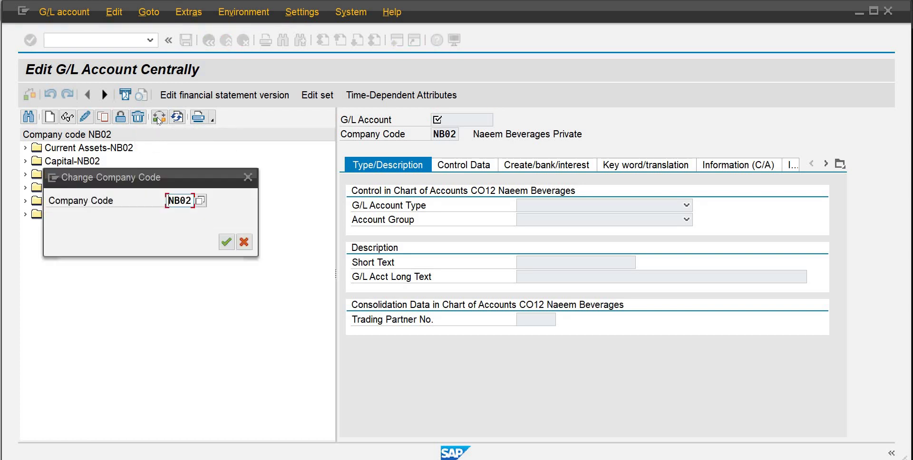
key("BackSpace")
key("BackSpace")
key("BackSpace")
key("BackSpace")
type("pb1")
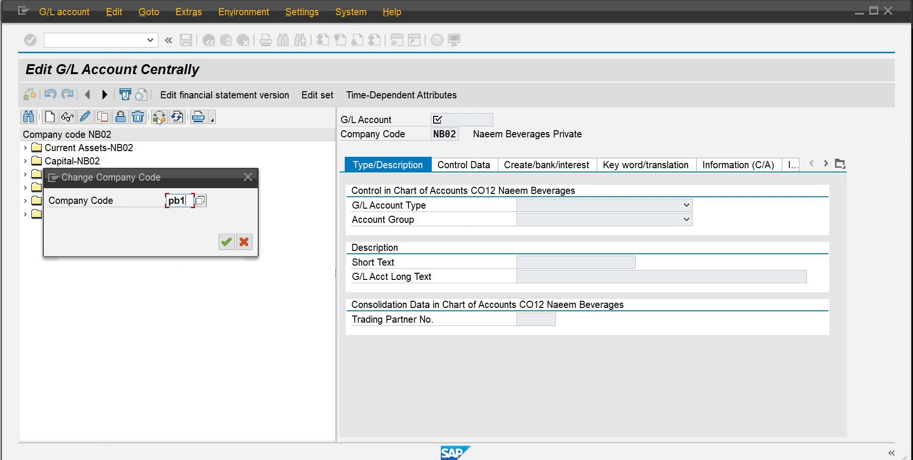
key("BackSpace")
type("01")
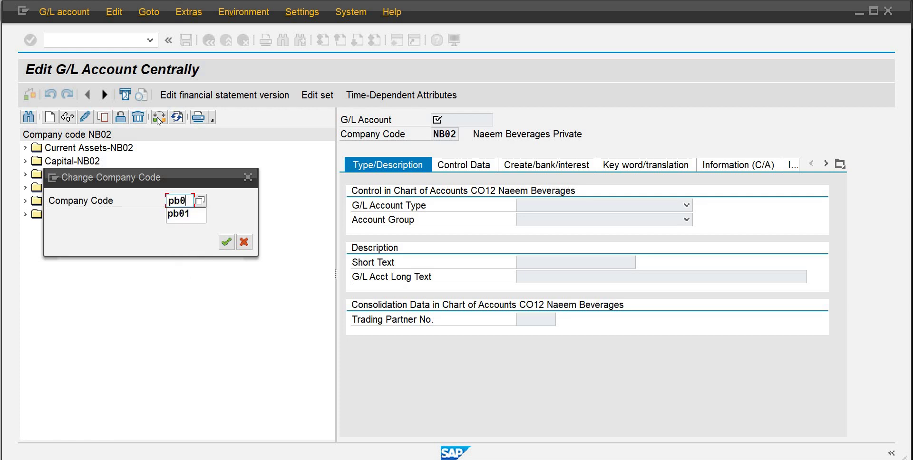
key("Return")
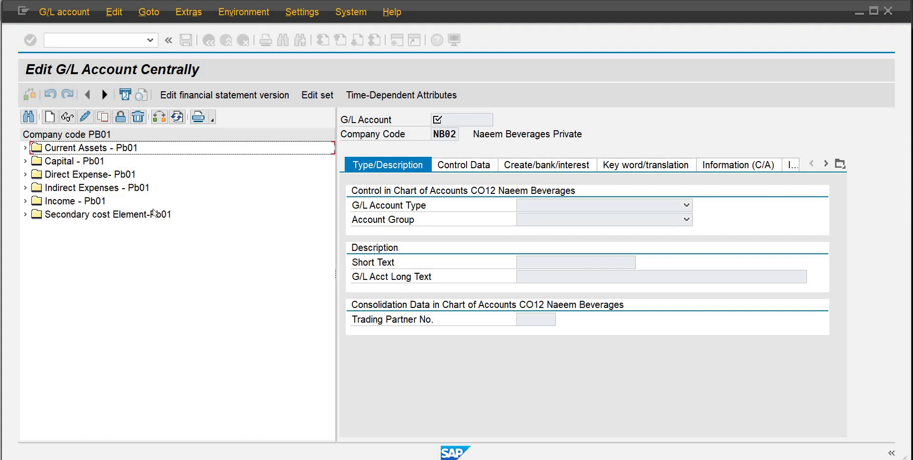
Start creating a new G/L account 001 in company code PB01
left_click(51, 119)
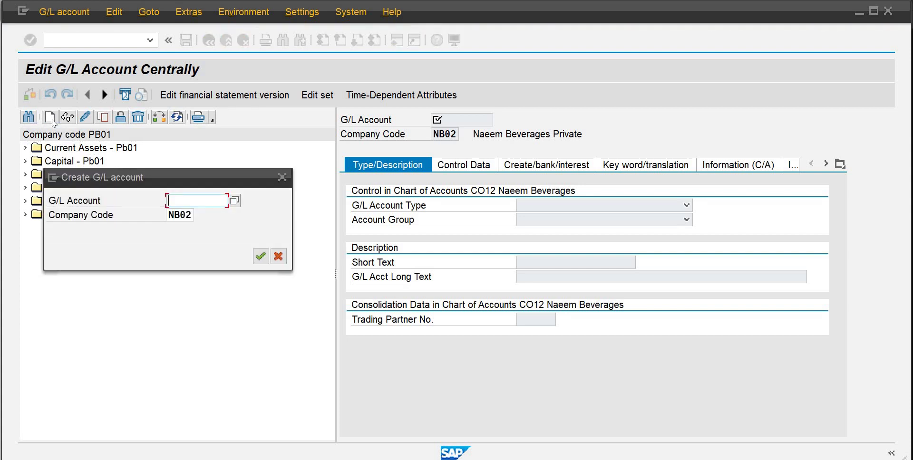
left_click(193, 215)
key("BackSpace")
key("BackSpace")
key("BackSpace")
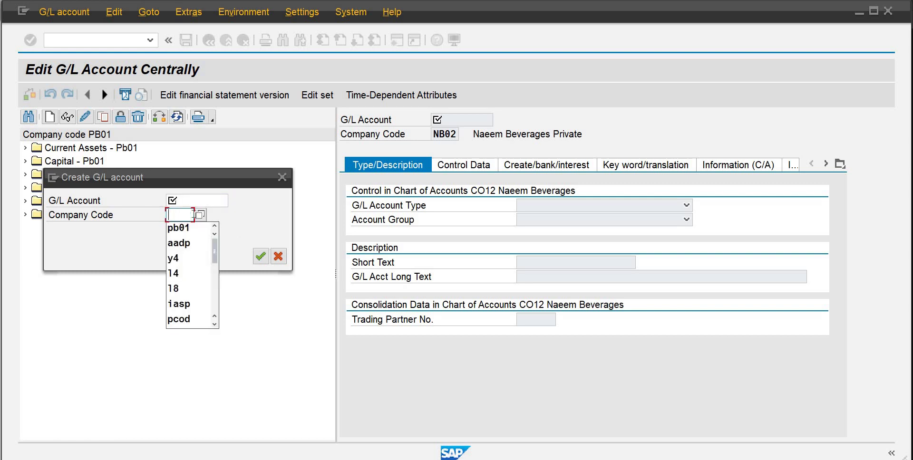
key("Down")
key("Return")
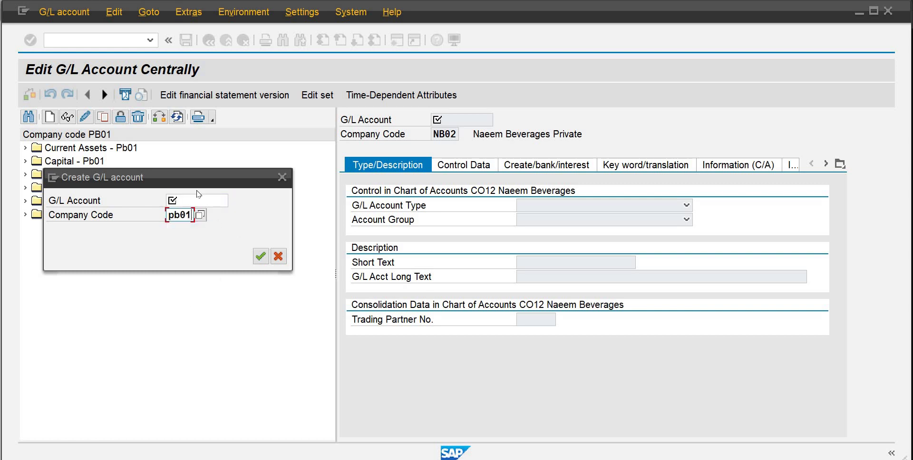
left_click(196, 200)
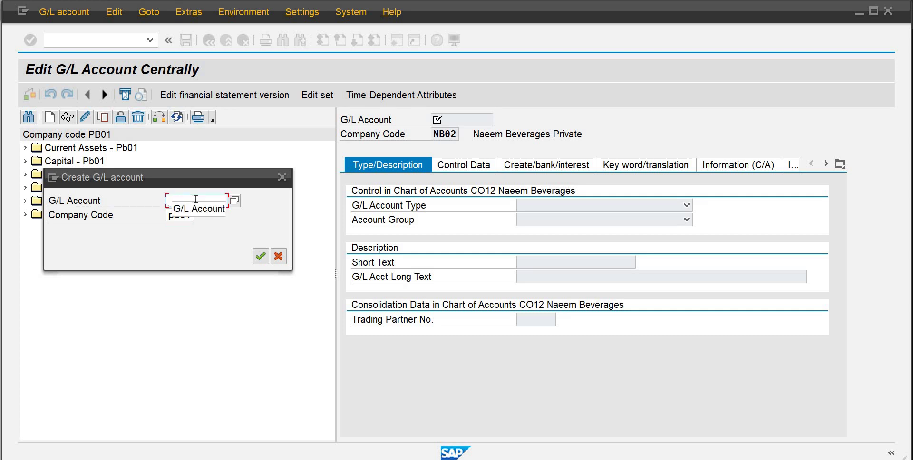
type("801")
key("Return")
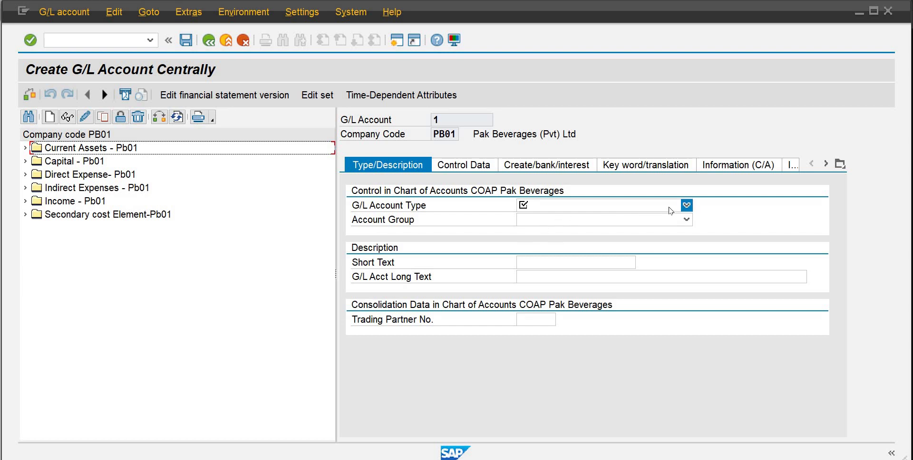
Set the G/L account type to Balance Sheet Account and the account group to Fixed Assets - Pb01
left_click(686, 206)
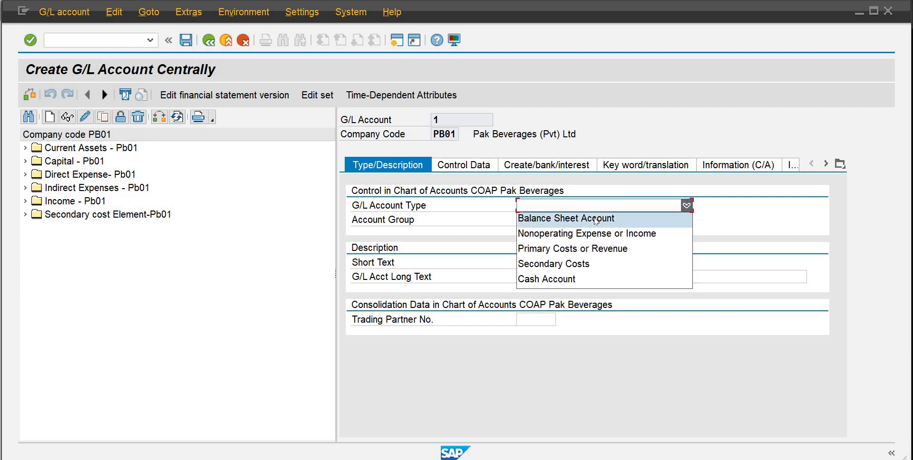
left_click(608, 219)
left_click(627, 221)
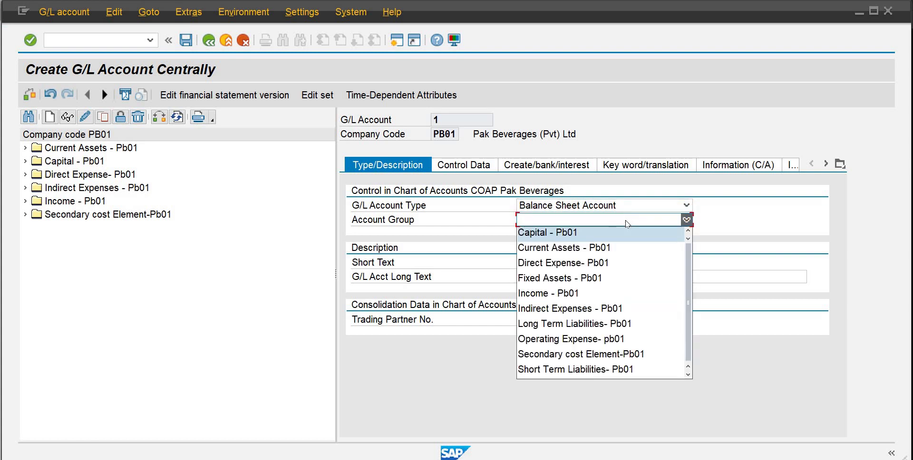
left_click(578, 278)
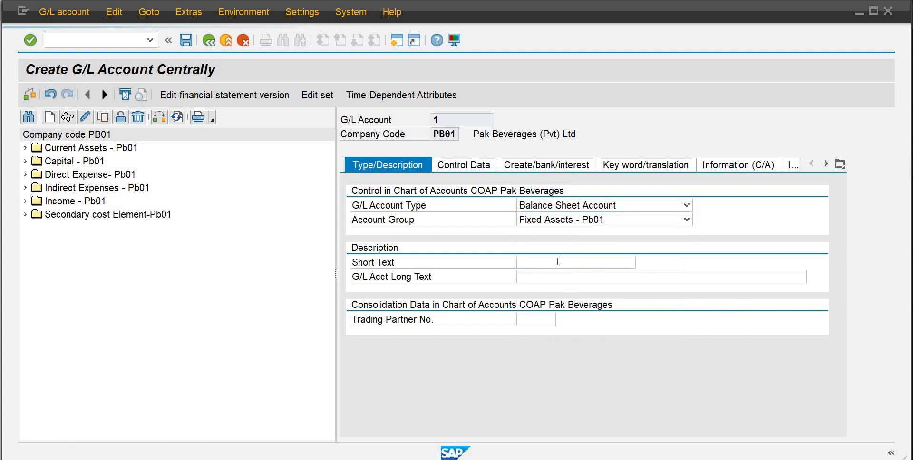
Enter Building-Office as the account's short text and Building Office as its long text
left_click(558, 262)
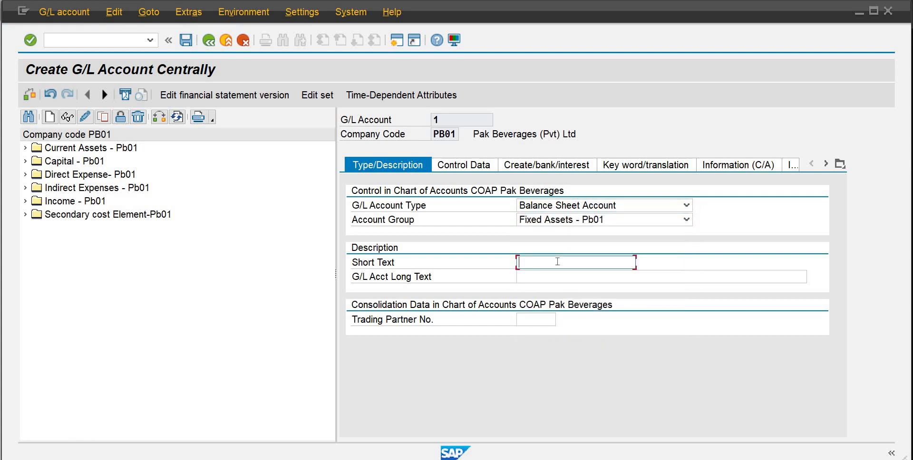
type("Building-Office")
key("Tab")
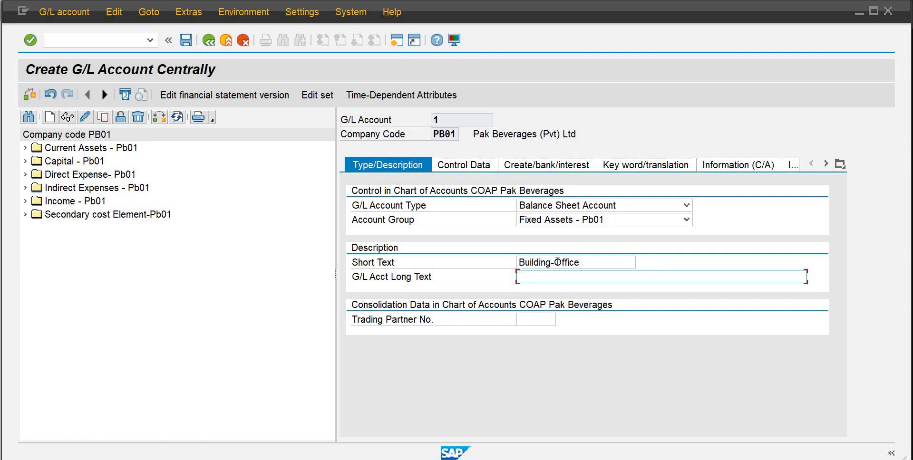
type("Building Office")
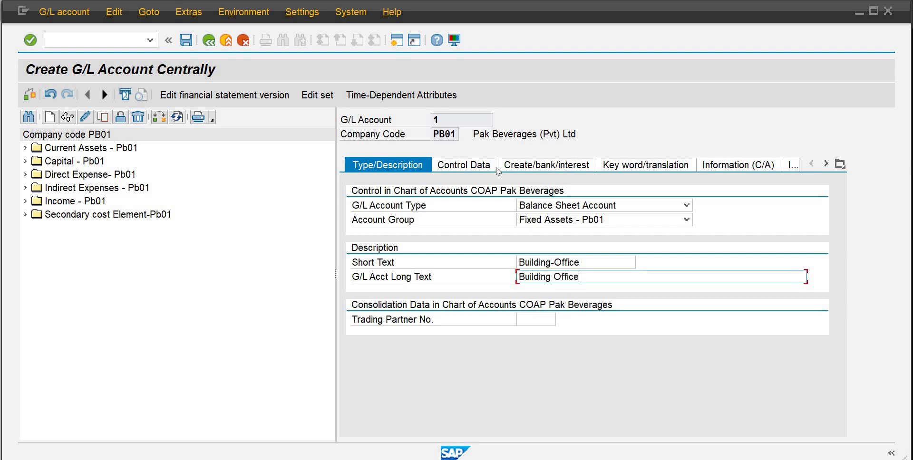
In the account's control data, enable balances in local currency only and set the sort key to 001
left_click(480, 164)
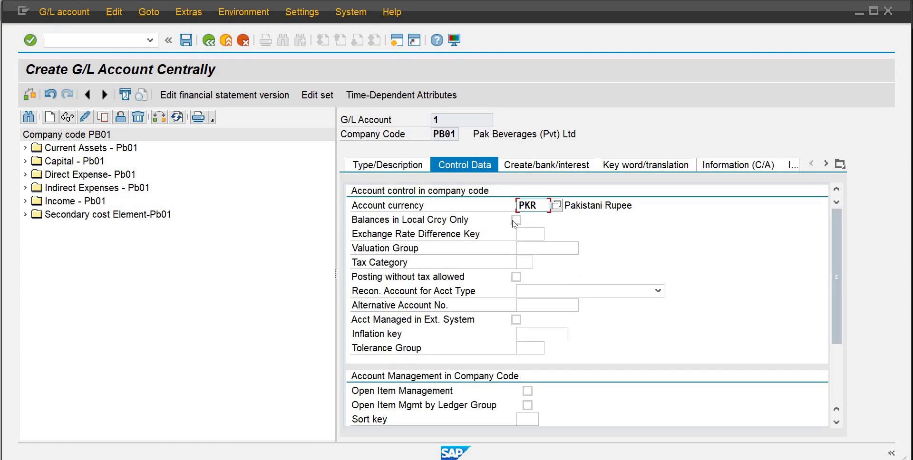
left_click(516, 220)
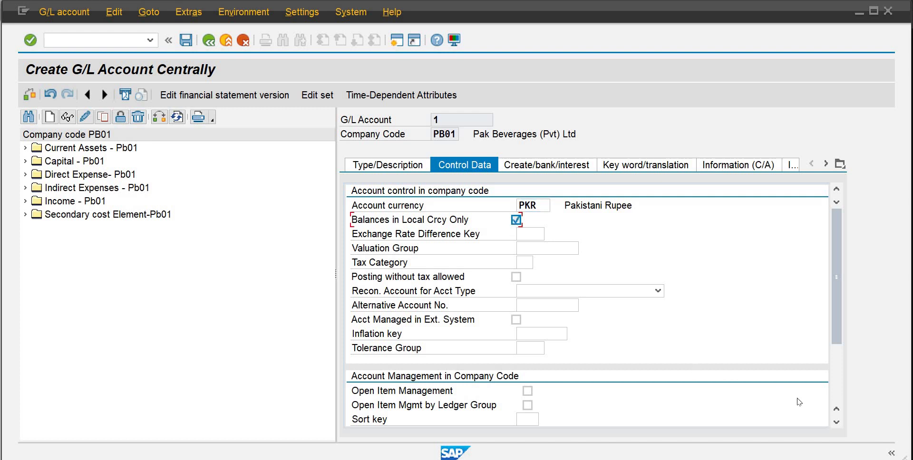
scroll(833, 424, "down", 3)
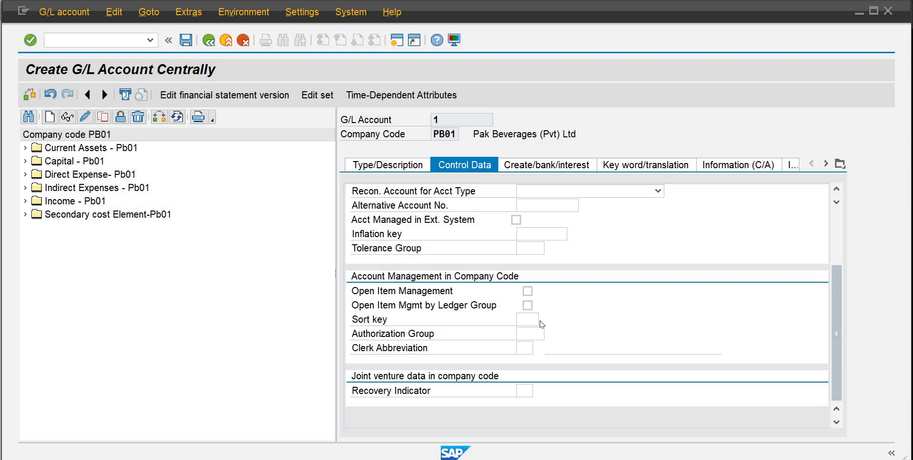
left_click(526, 321)
type("001")
Assign field status group YB07, Asset accts (w/o accumulated depreciatn), and save the G/L account
left_click(531, 167)
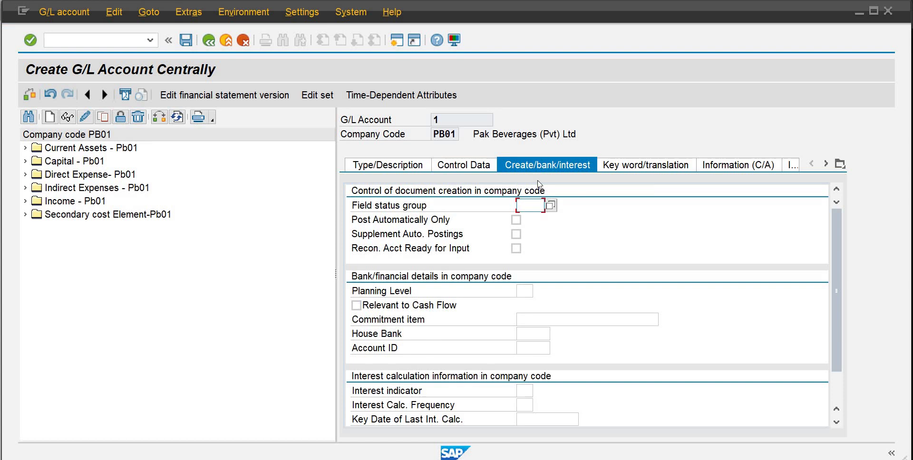
left_click(550, 207)
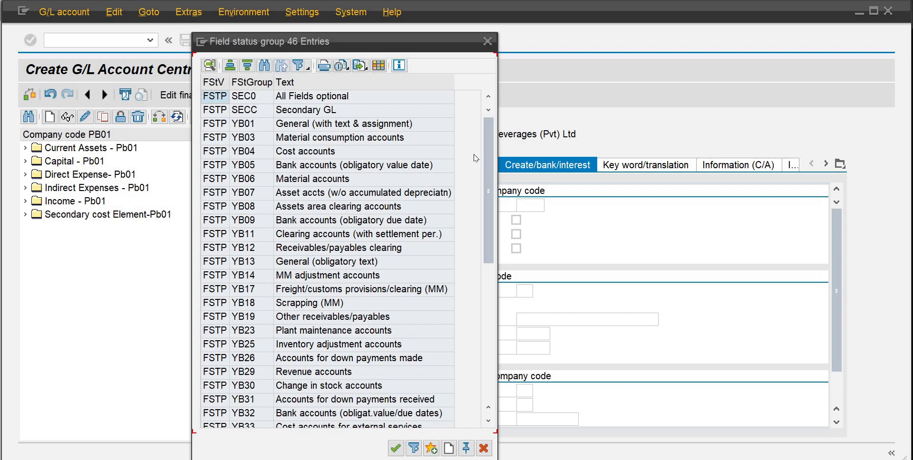
double_click(427, 196)
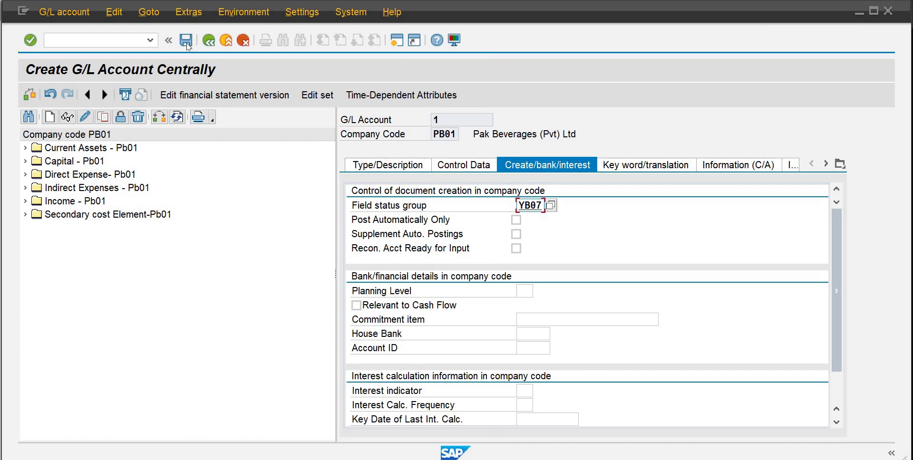
left_click(187, 42)
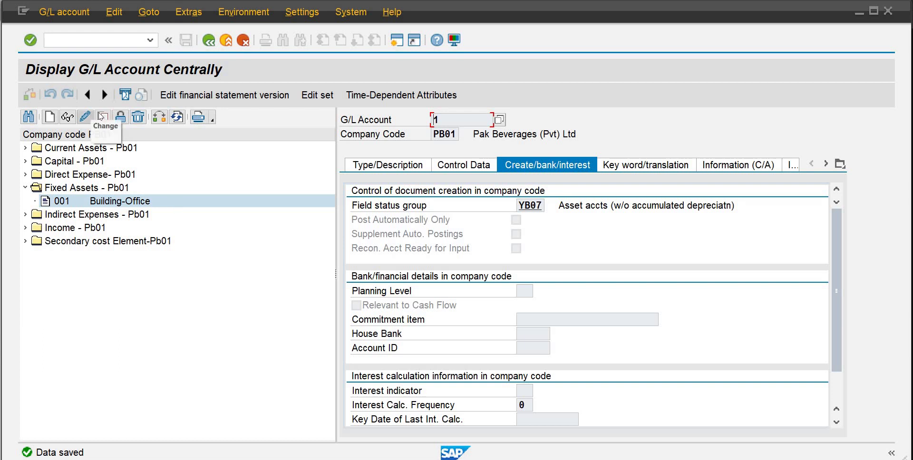
Copy the Building-Office G/L account to a new account 2 in company code PB01
left_click(102, 117)
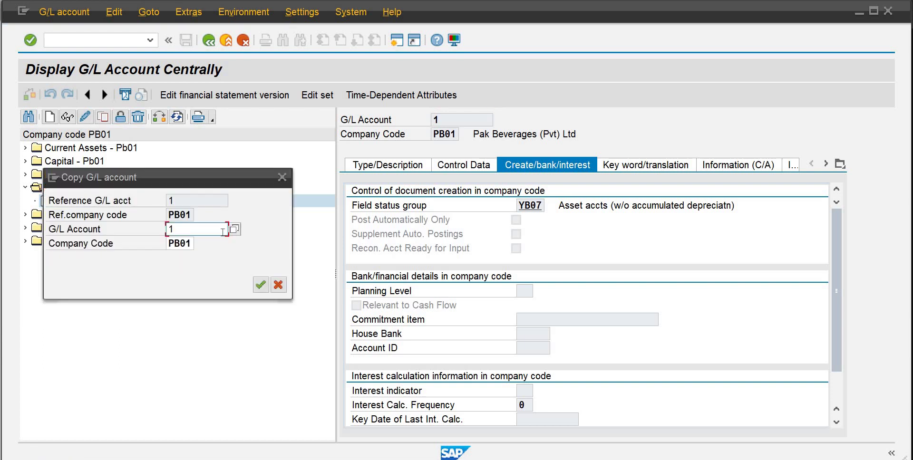
key("BackSpace")
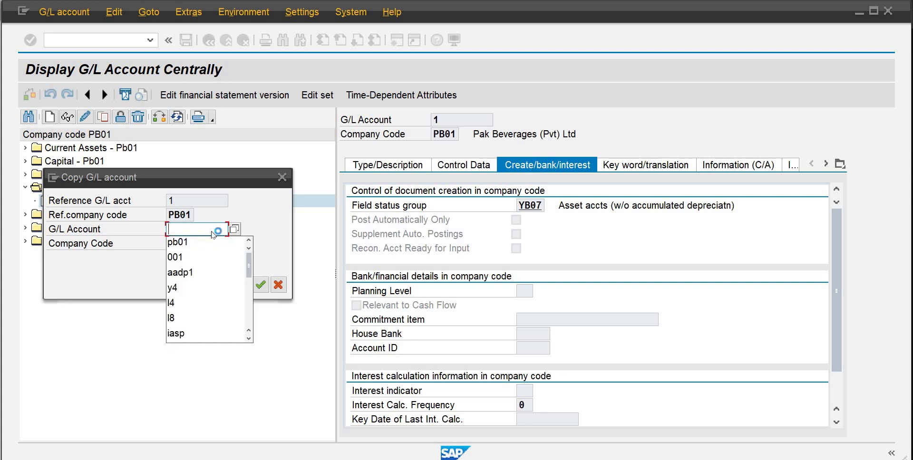
key("F4")
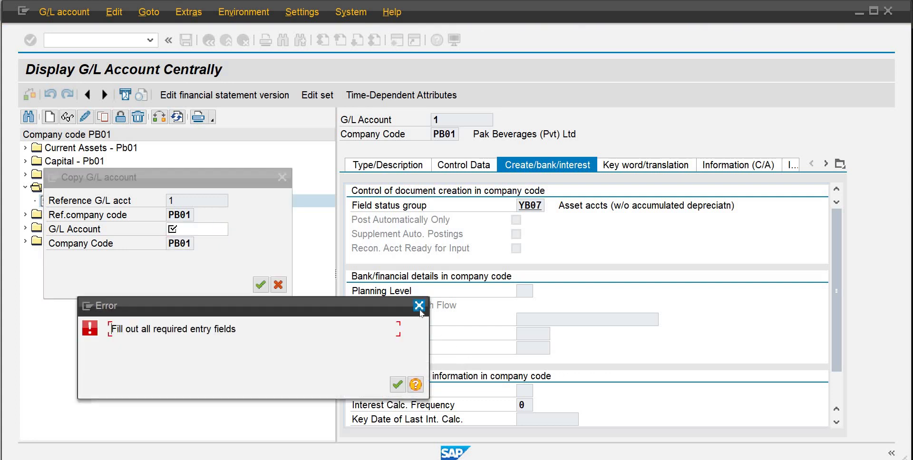
left_click(419, 306)
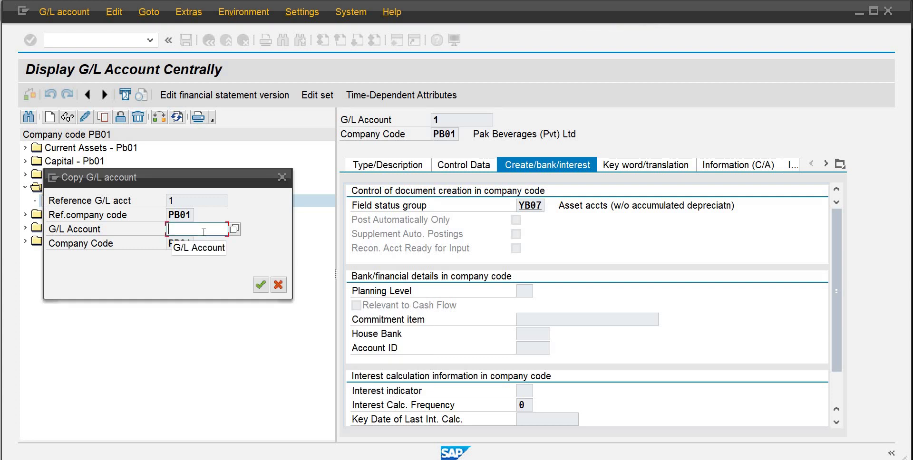
type("2")
key("Return")
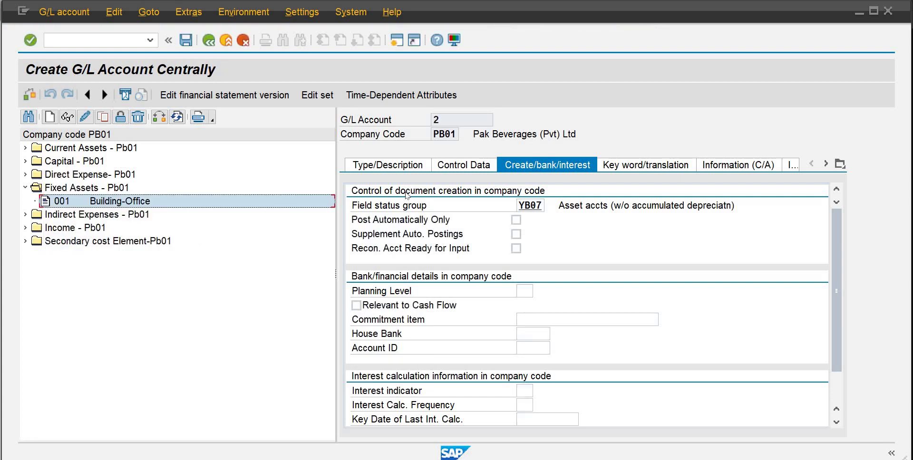
Set the short text of new G/L account 2 to Building-Plant in its type and description data
left_click(412, 164)
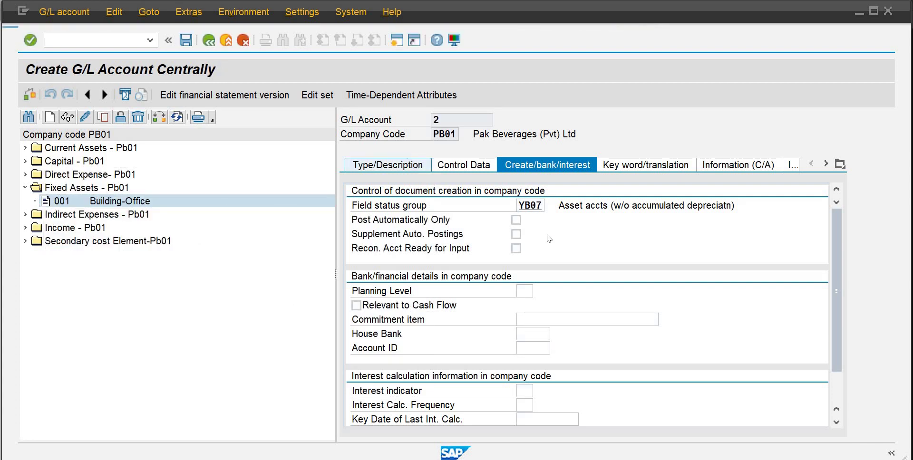
left_click(584, 261)
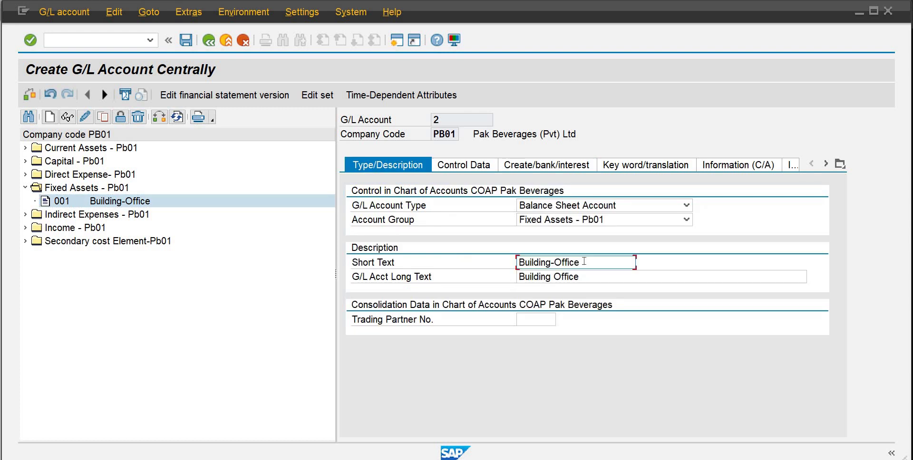
key("BackSpace")
key("BackSpace")
key("BackSpace")
key("BackSpace")
key("BackSpace")
key("BackSpace")
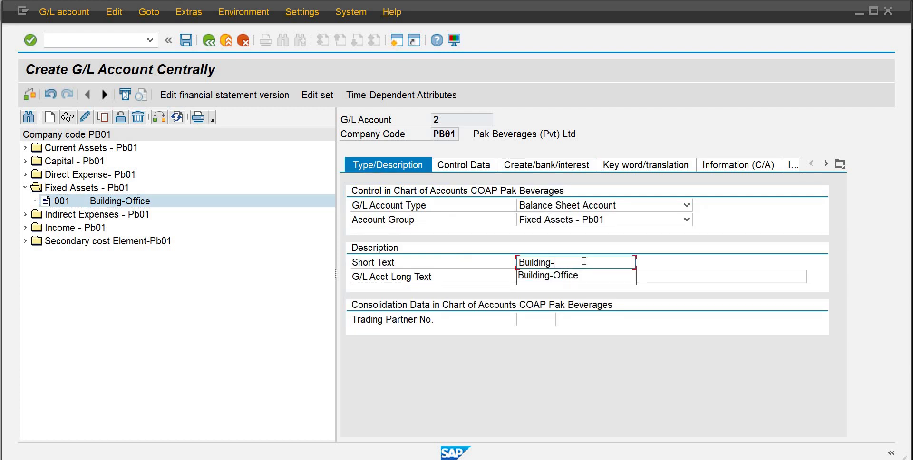
type("Plant")
key("Tab")
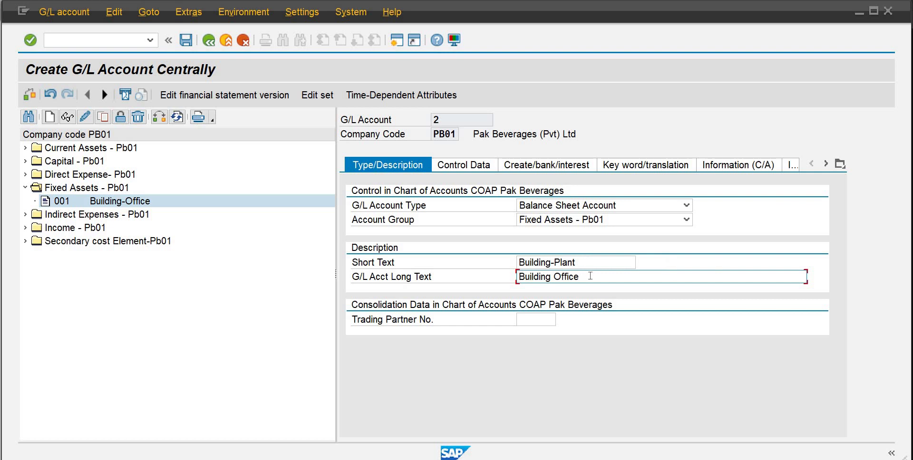
Change the short text of account 2 to Building Factory
left_click(590, 275)
left_click(603, 260)
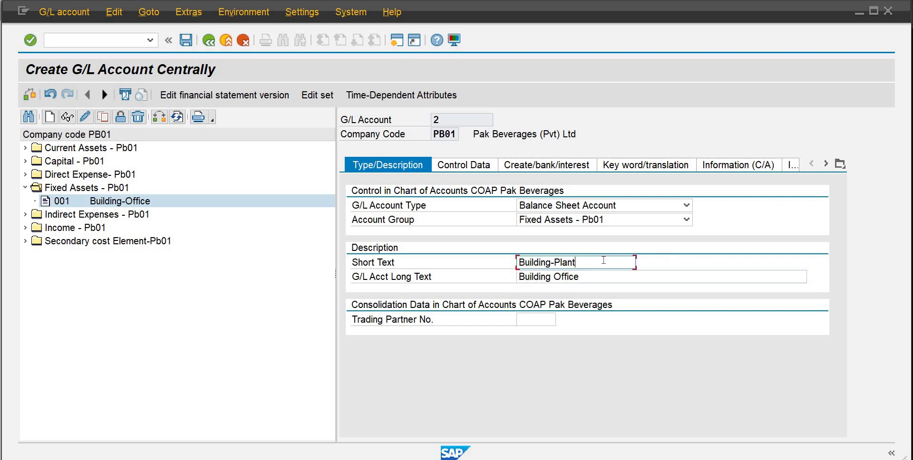
key("BackSpace")
key("BackSpace")
key("BackSpace")
key("BackSpace")
key("BackSpace")
key("BackSpace")
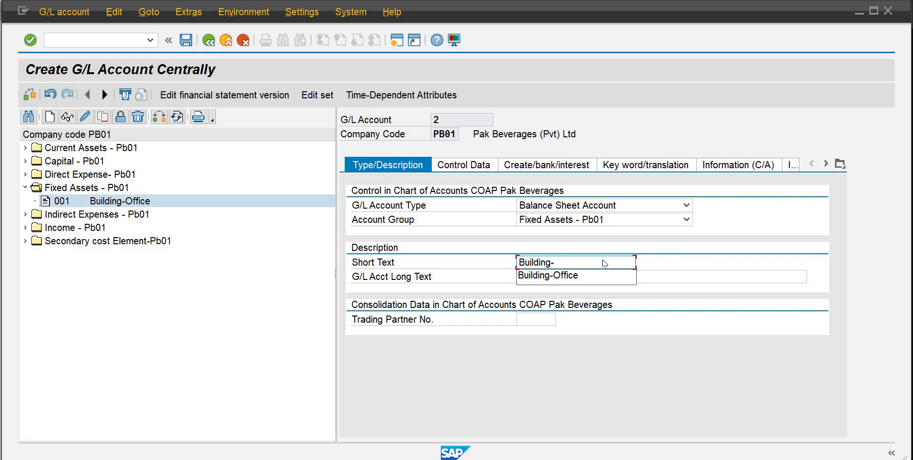
type("Fac")
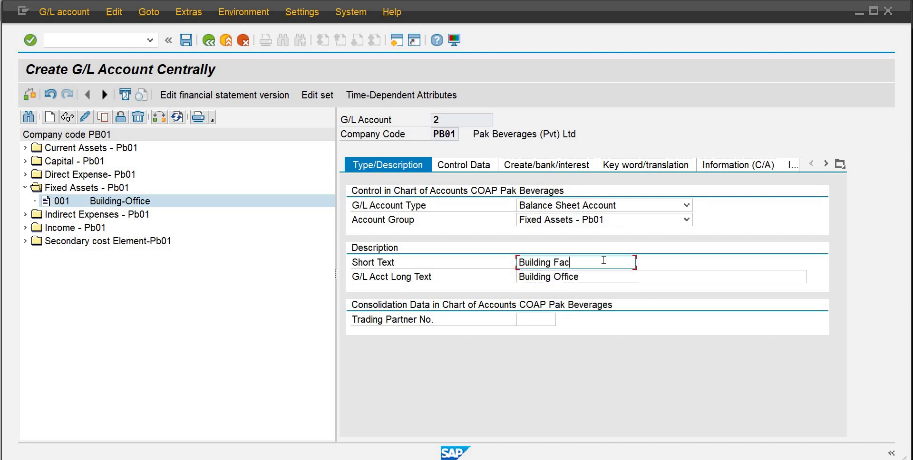
type("tory")
Set the long text of account 2 to Building Factory and save the G/L account
left_click(604, 282)
key("BackSpace")
key("BackSpace")
key("BackSpace")
key("BackSpace")
key("BackSpace")
key("BackSpace")
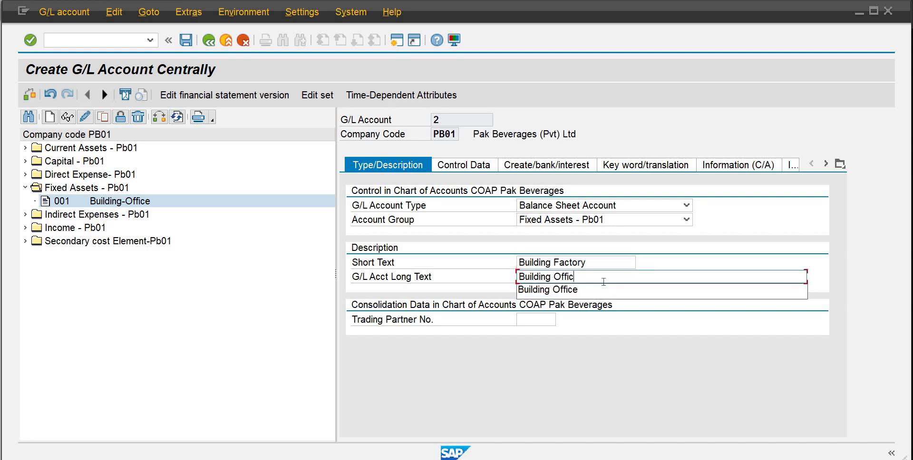
type("Factory")
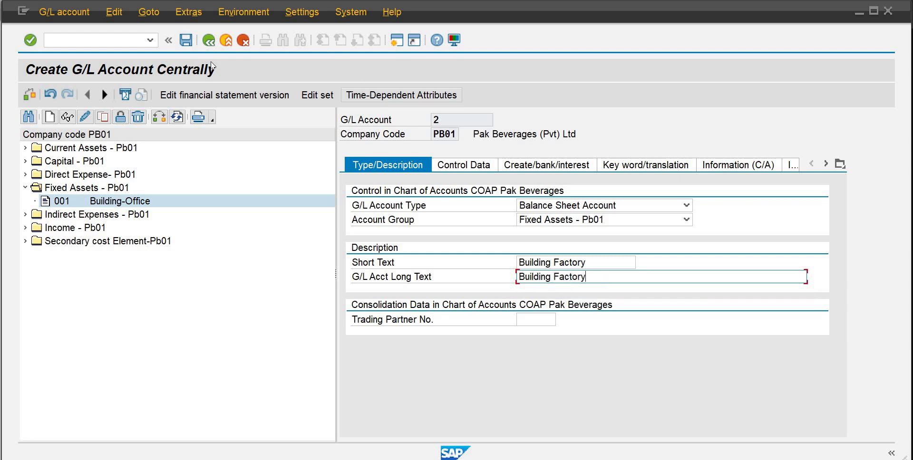
left_click(185, 39)
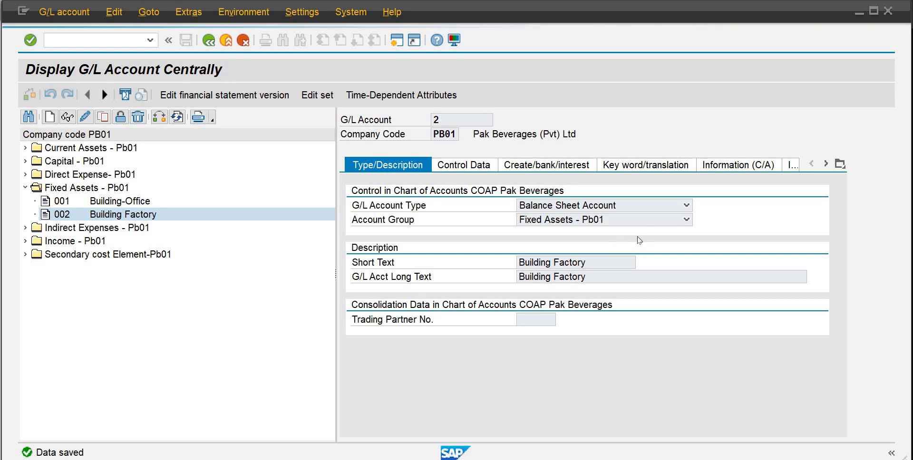
Copy the Building Factory G/L account to a new account 3 in company code PB01
key("BackSpace")
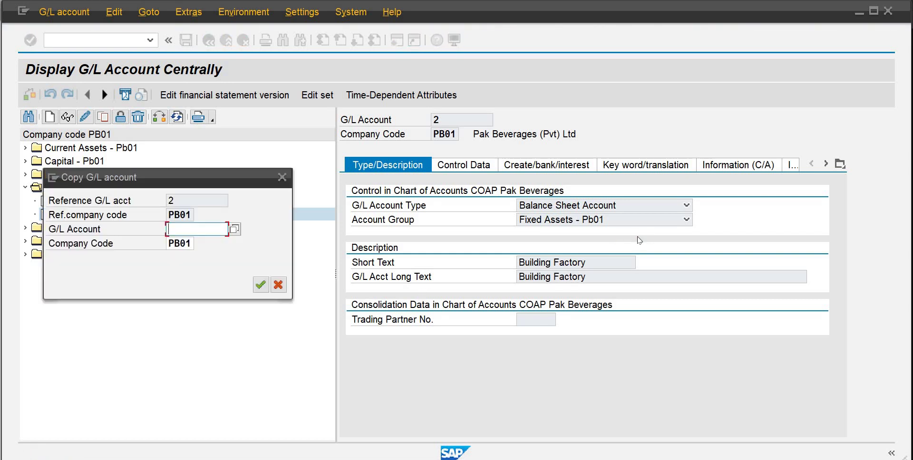
type("3")
key("Return")
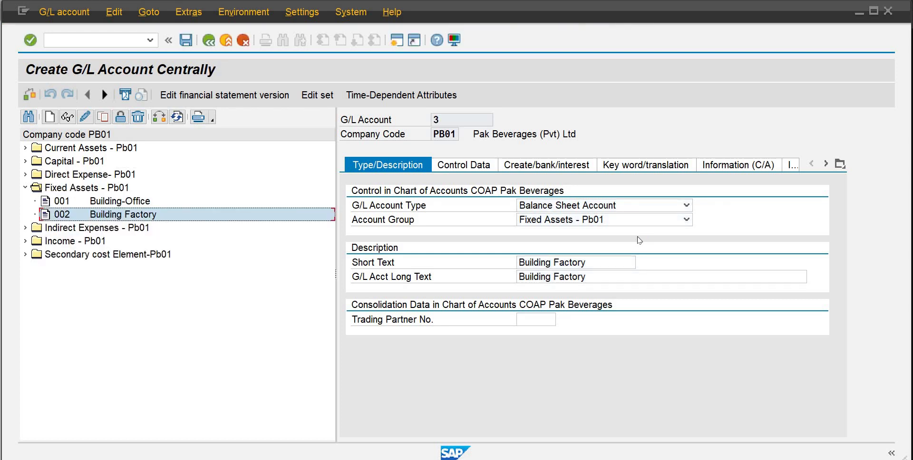
Replace the short text of account 3 with Plant-SS Water
left_click(601, 260)
key("BackSpace")
key("BackSpace")
key("BackSpace")
key("BackSpace")
key("BackSpace")
key("BackSpace")
key("BackSpace")
key("BackSpace")
key("BackSpace")
key("BackSpace")
key("BackSpace")
key("BackSpace")
key("BackSpace")
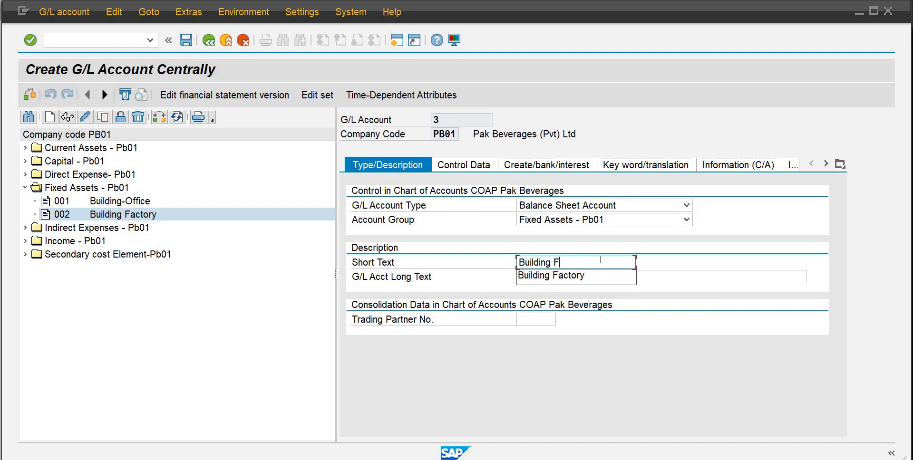
key("BackSpace")
key("BackSpace")
key("BackSpace")
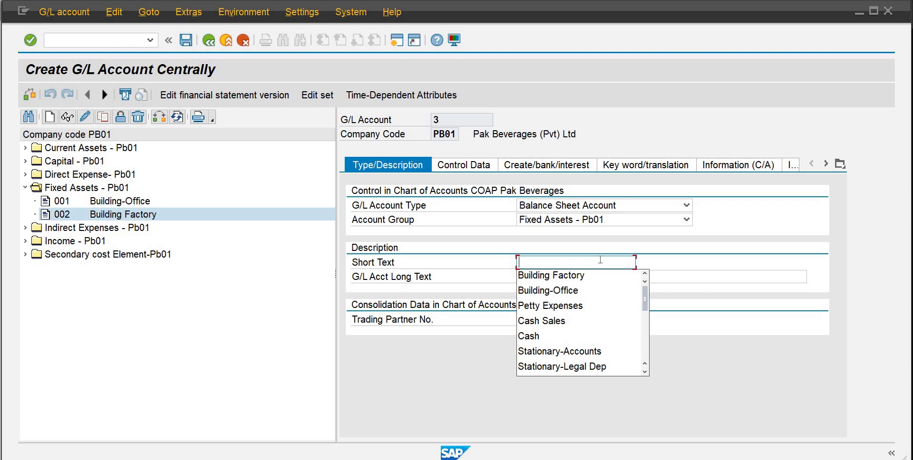
type("Plant")
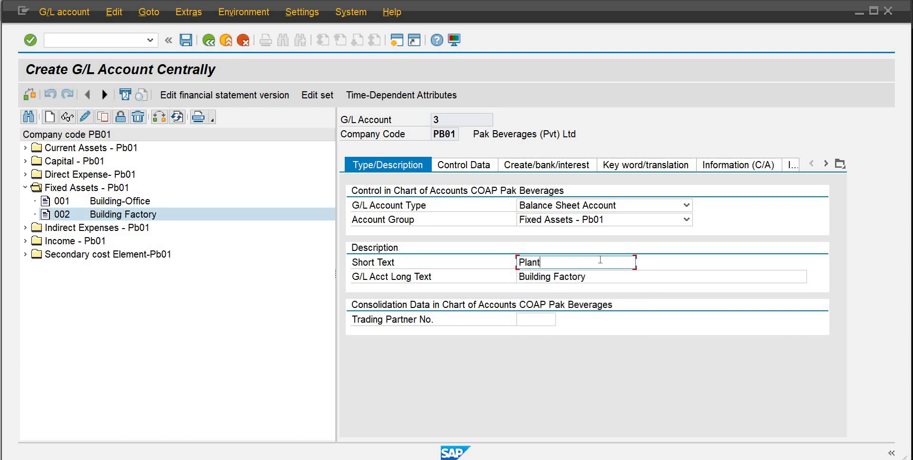
type("-SS Water")
key("Tab")
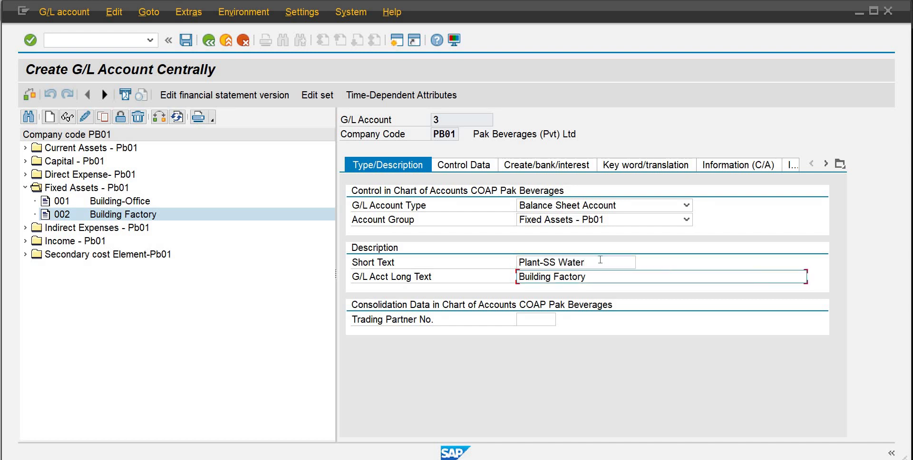
Extend the short text of account 3 to Plant-SS Water Tank
left_click(601, 260)
type("tank")
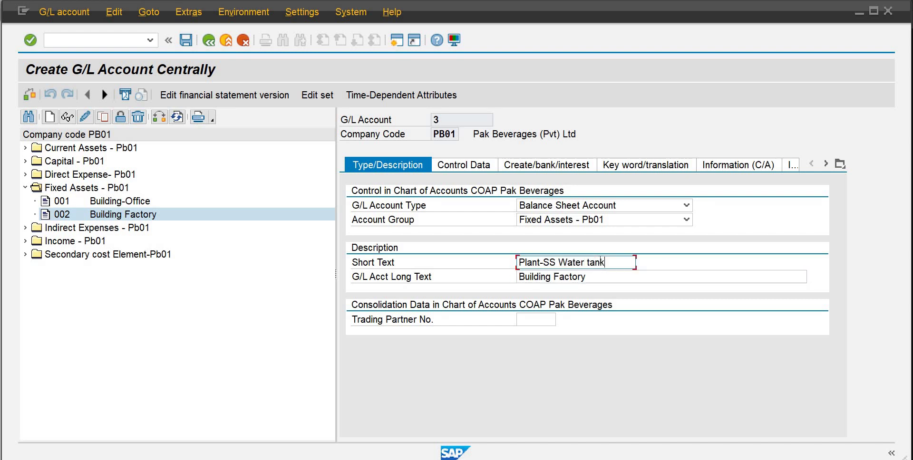
key("Tab")
left_click(613, 265)
key("BackSpace")
key("BackSpace")
key("BackSpace")
key("BackSpace")
type("Tank")
key("Tab")
Replace the long text of account 3 with the copied short text, Plant-SS Water Tank, and save the G/L account
left_click_drag(620, 262, 494, 267)
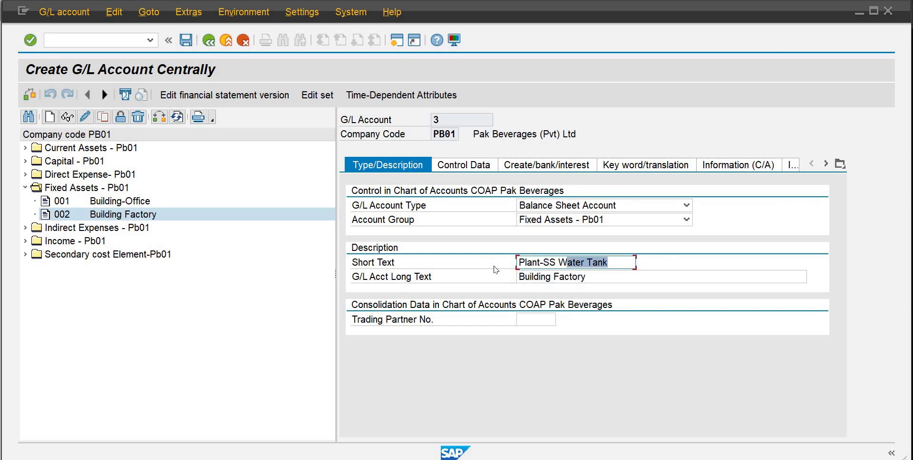
key("ctrl+c")
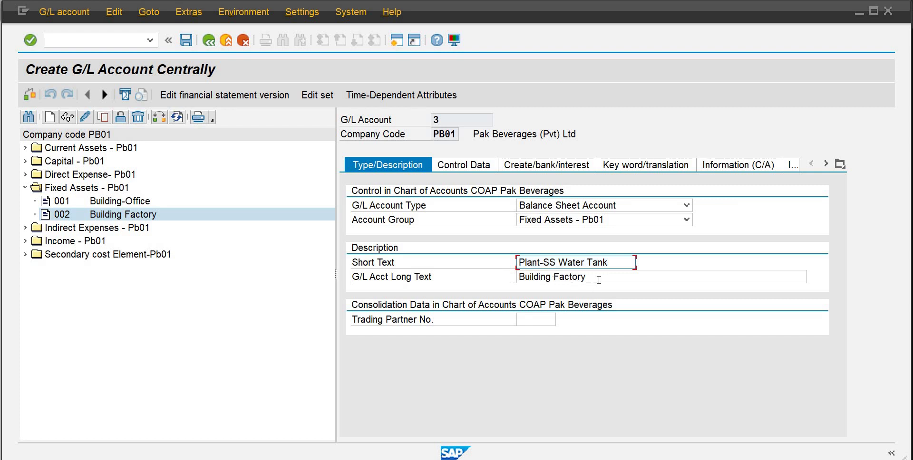
left_click(599, 280)
key("BackSpace")
key("BackSpace")
key("BackSpace")
key("BackSpace")
key("BackSpace")
key("BackSpace")
key("BackSpace")
key("BackSpace")
key("BackSpace")
key("BackSpace")
key("BackSpace")
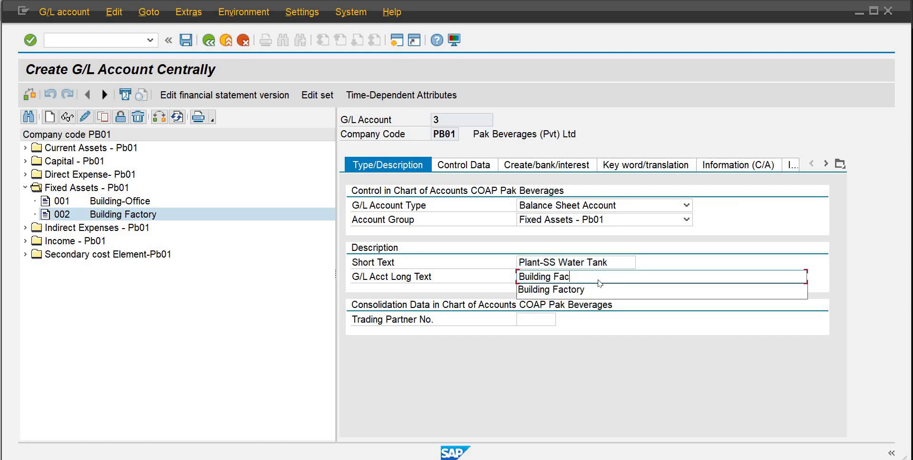
key("BackSpace")
key("BackSpace")
key("BackSpace")
key("BackSpace")
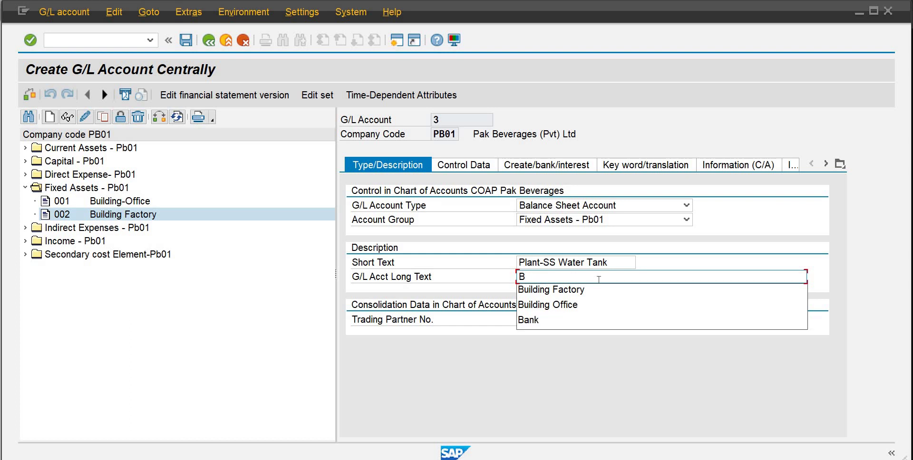
key("ctrl+v")
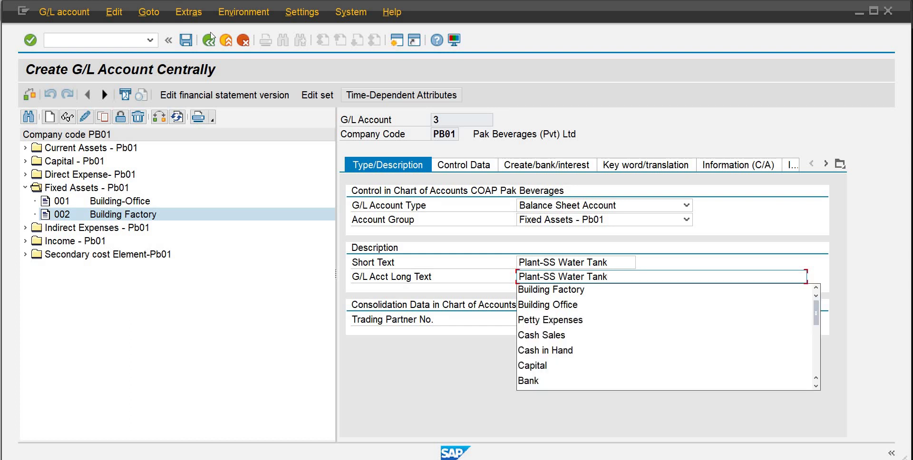
left_click(186, 41)
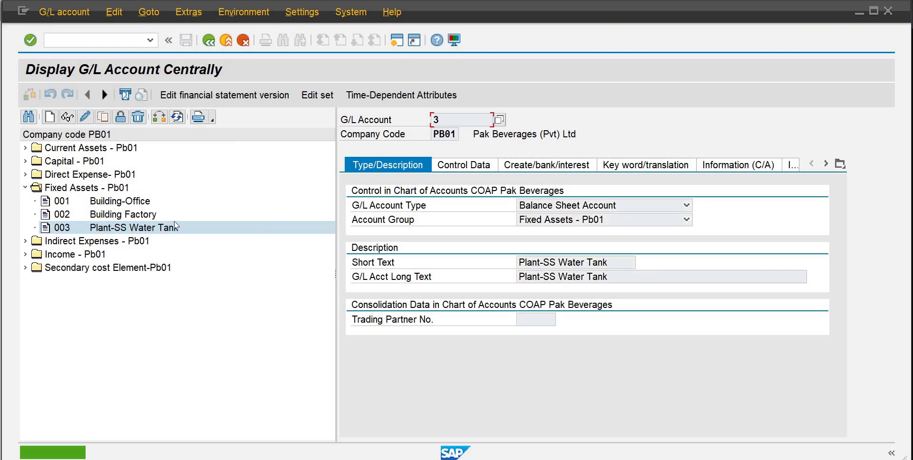
Copy the Plant-SS Water Tank G/L account to a new account 4 in company code PB01
left_click(103, 117)
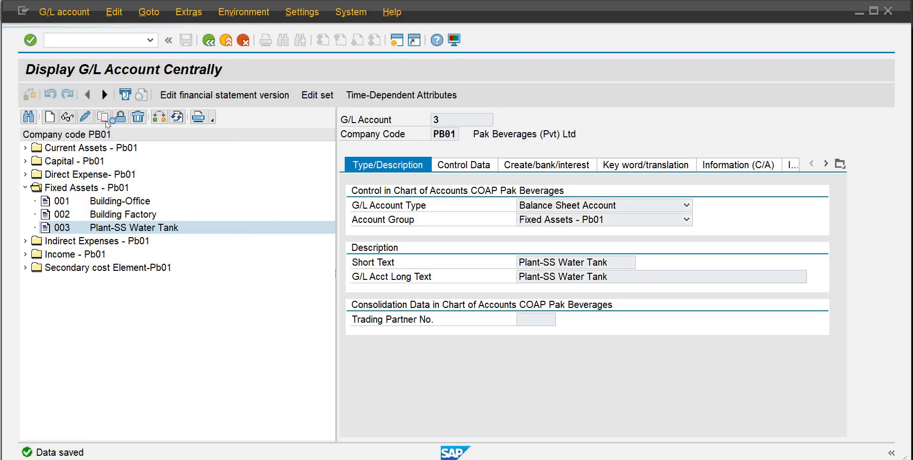
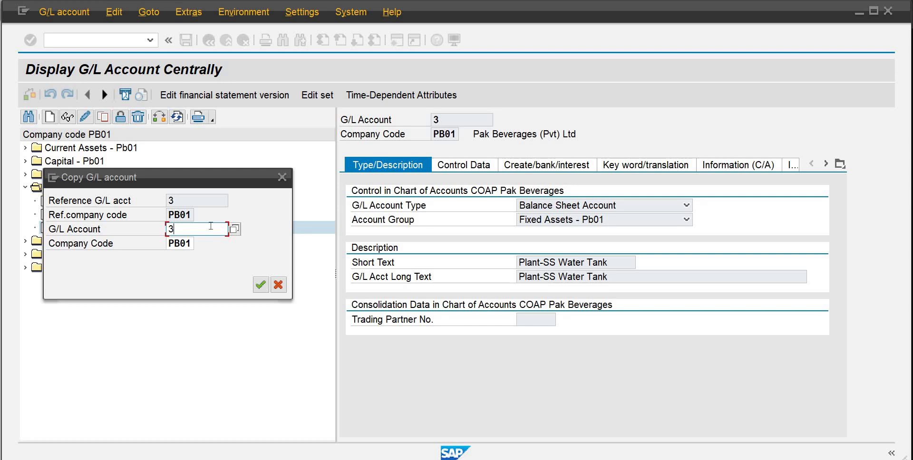
key("BackSpace")
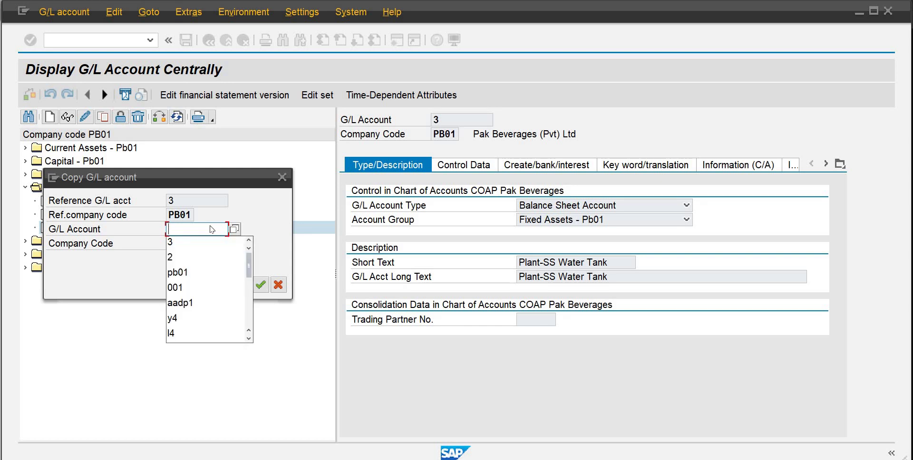
type("4")
key("Return")
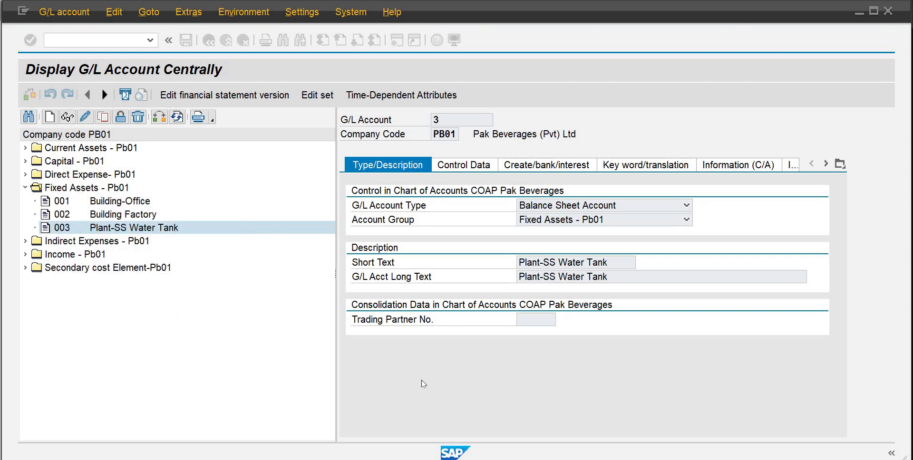
Change the short text of account 4 to Plant-Mixing
left_click(617, 265)
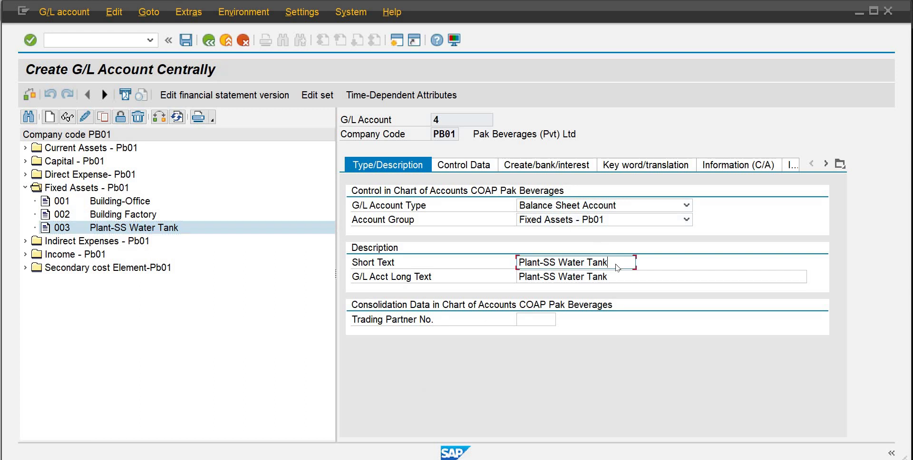
key("BackSpace")
key("BackSpace")
key("BackSpace")
key("BackSpace")
key("BackSpace")
key("BackSpace")
key("BackSpace")
key("BackSpace")
key("BackSpace")
key("BackSpace")
key("BackSpace")
key("BackSpace")
key("BackSpace")
key("BackSpace")
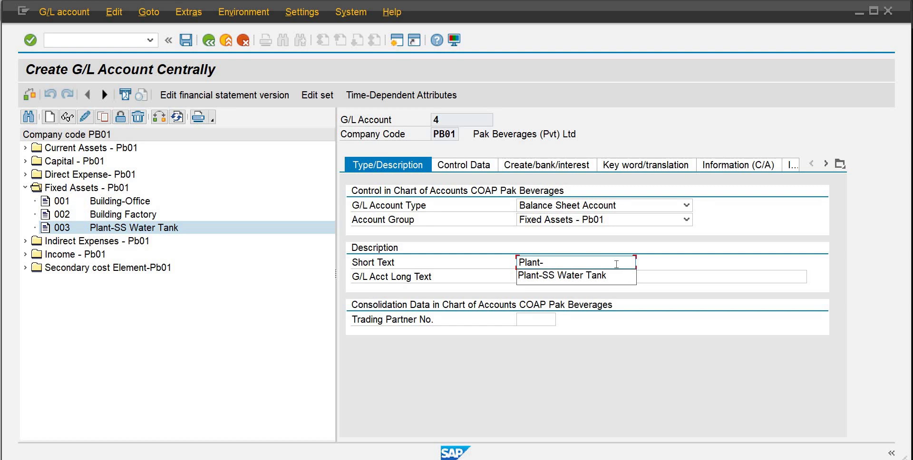
type("Mixing")
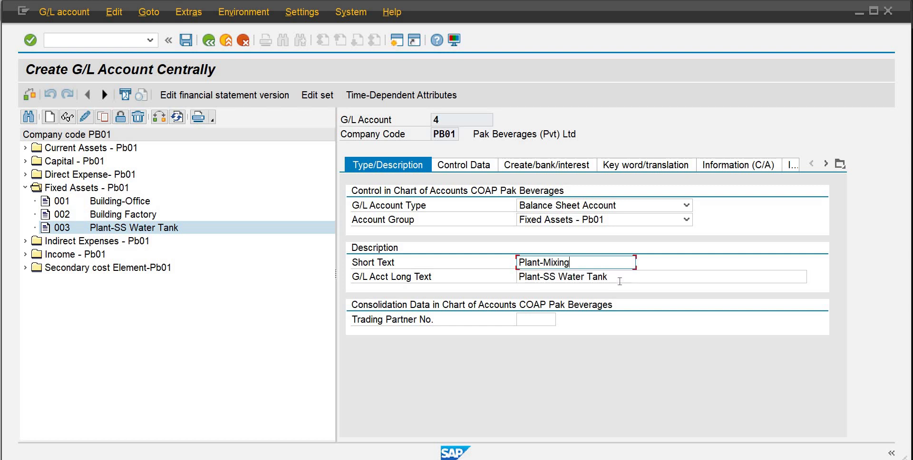
Set the long text of account 4 to Plant-Mixing and save the G/L account
left_click(619, 282)
key("BackSpace")
key("BackSpace")
key("BackSpace")
key("BackSpace")
key("BackSpace")
key("BackSpace")
key("BackSpace")
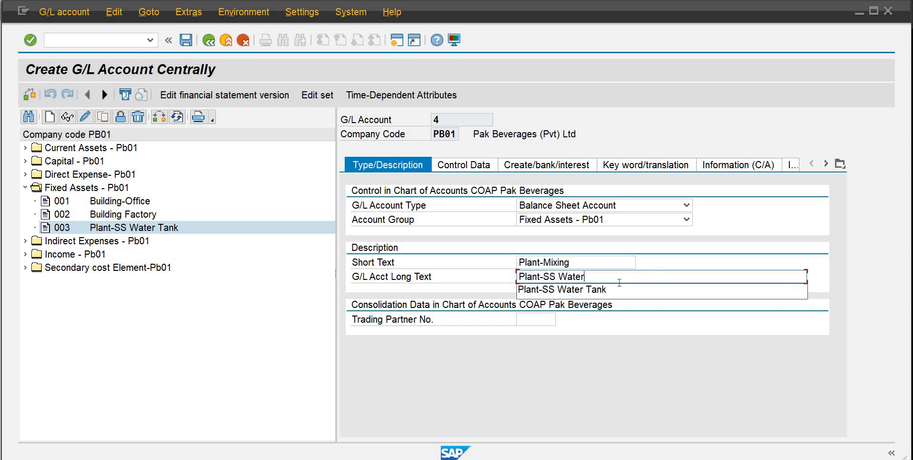
key("BackSpace")
key("BackSpace")
key("BackSpace")
key("BackSpace")
key("BackSpace")
key("BackSpace")
type("Mixing")
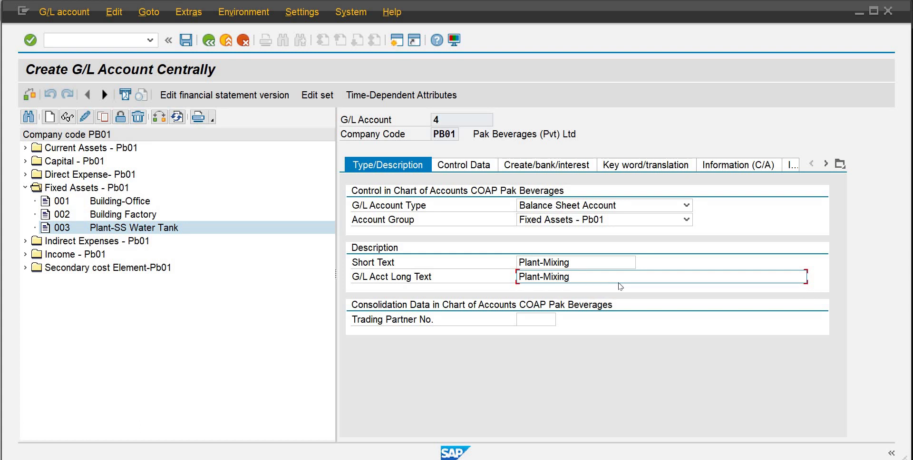
key("ctrl+s")
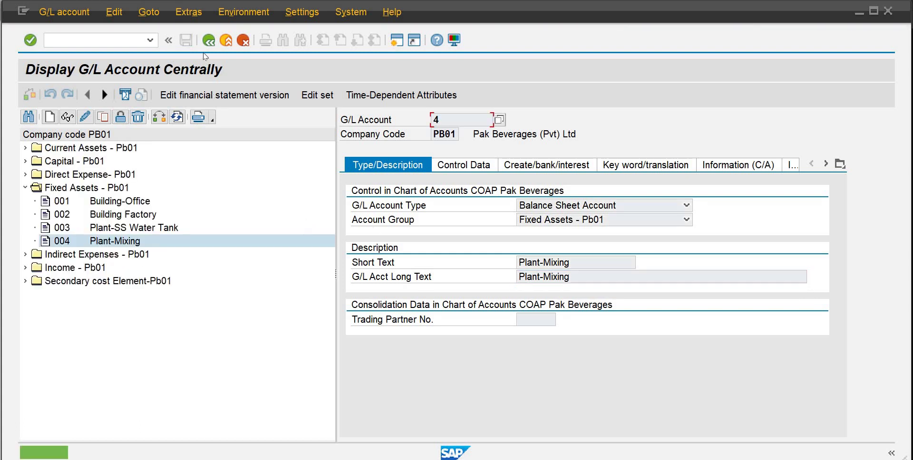
Leave G/L account maintenance and return to the balance sheet accounts assignment of account determination AADP1
left_click(208, 41)
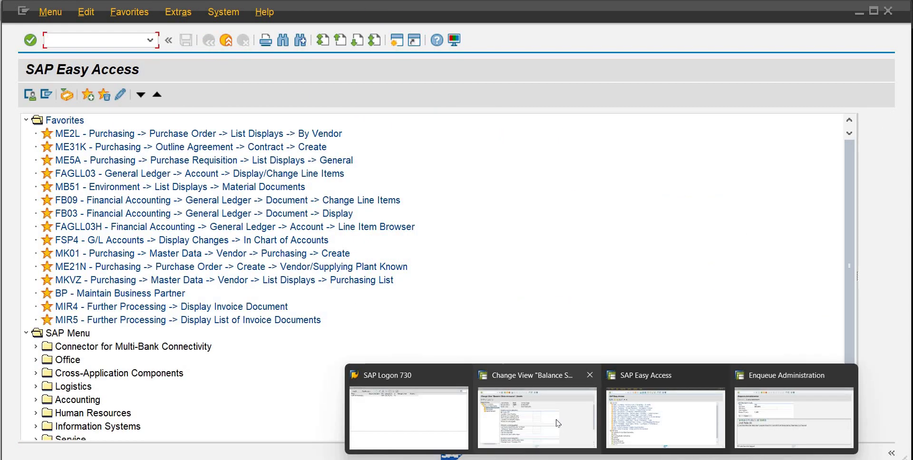
left_click(558, 423)
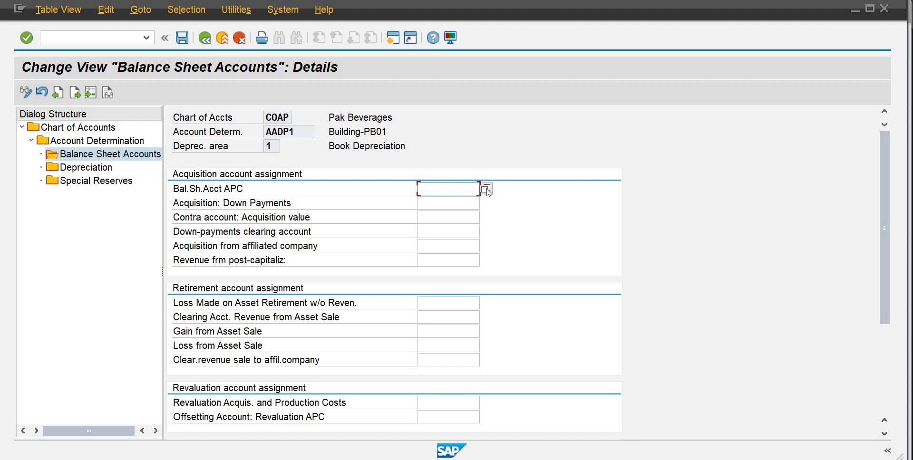
Assign G/L account 2 Building Factory as the Bal.Sh.Acct APC of account determination AADP1
left_click(486, 190)
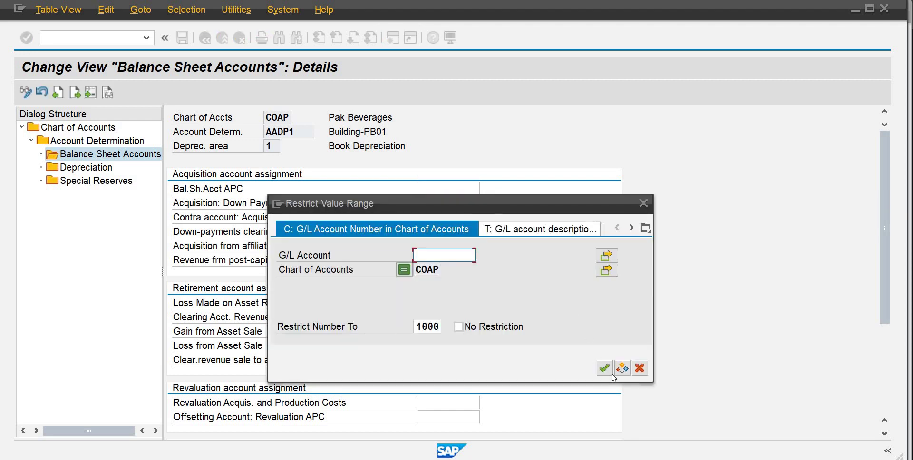
left_click(604, 368)
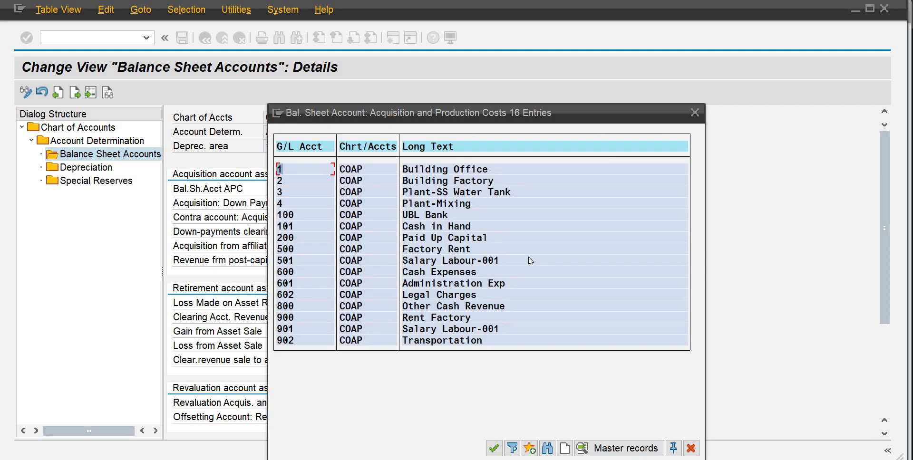
double_click(423, 184)
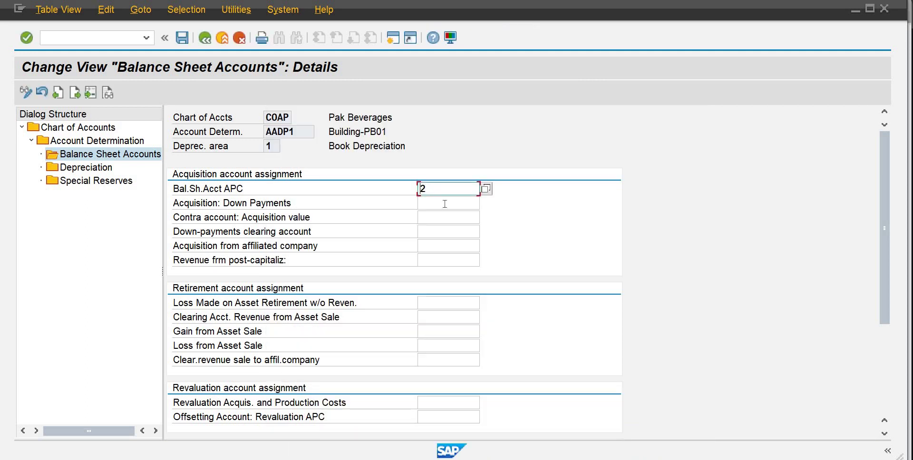
Examine the G/L account choices for acquisition down payments and the remaining balance sheet assignment fields of AADP1 without assigning any
left_click(445, 204)
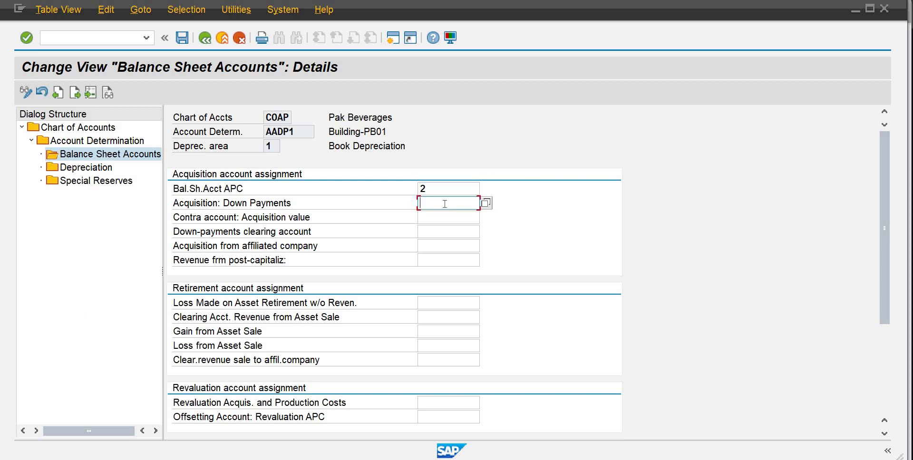
left_click(486, 203)
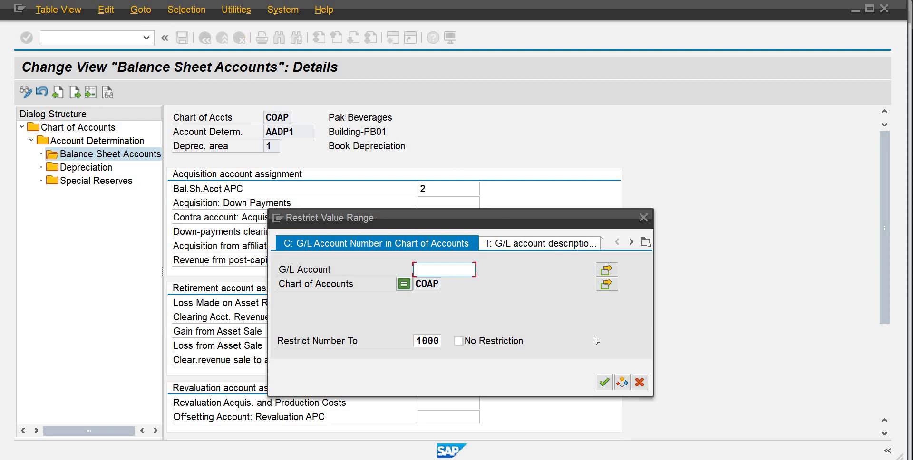
left_click(605, 382)
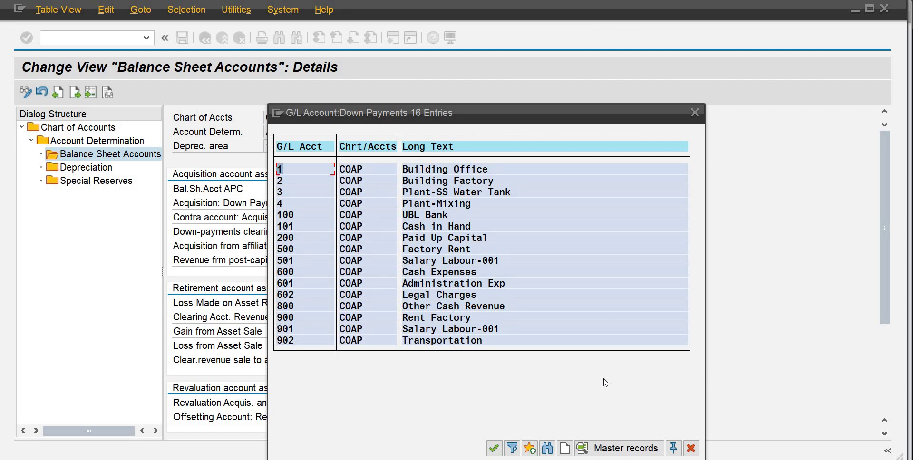
left_click(696, 115)
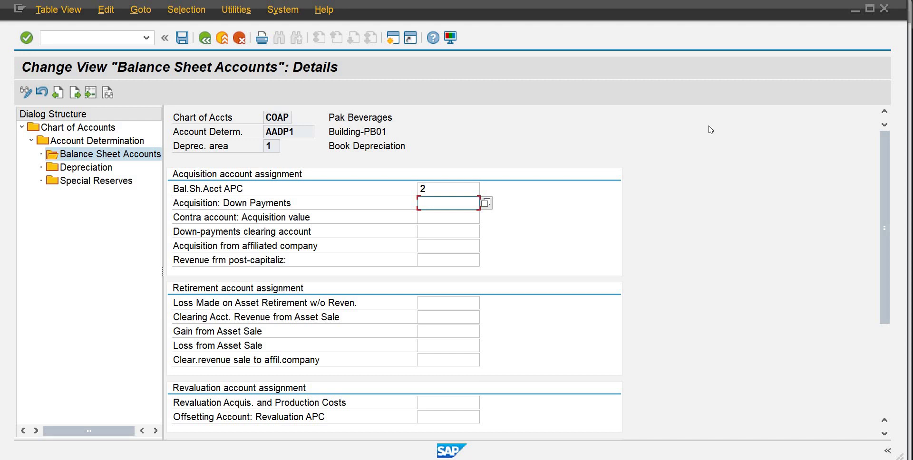
left_click(469, 223)
left_click(468, 235)
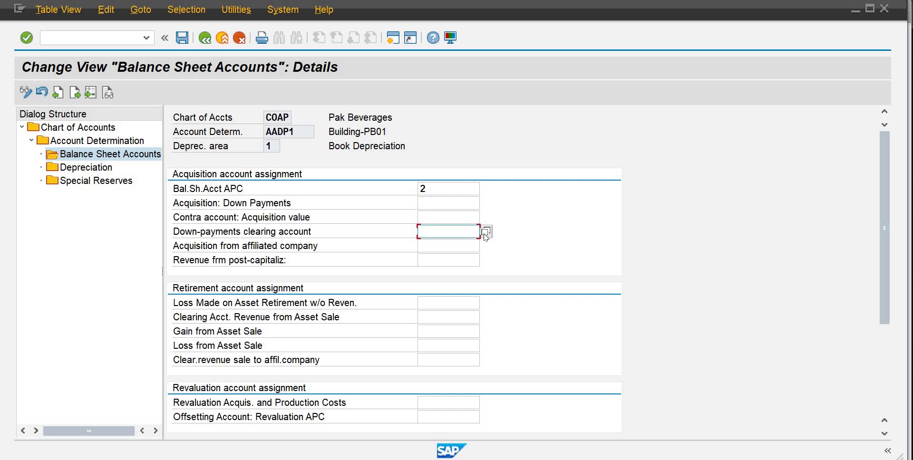
left_click(486, 232)
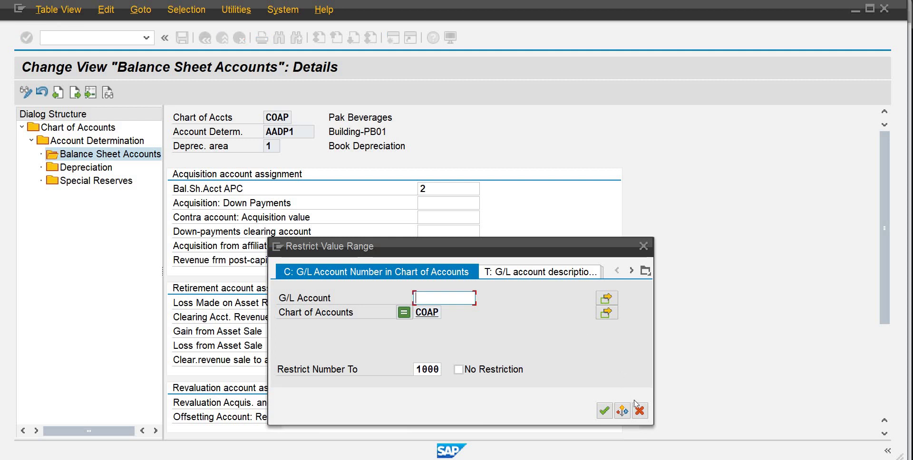
left_click(640, 410)
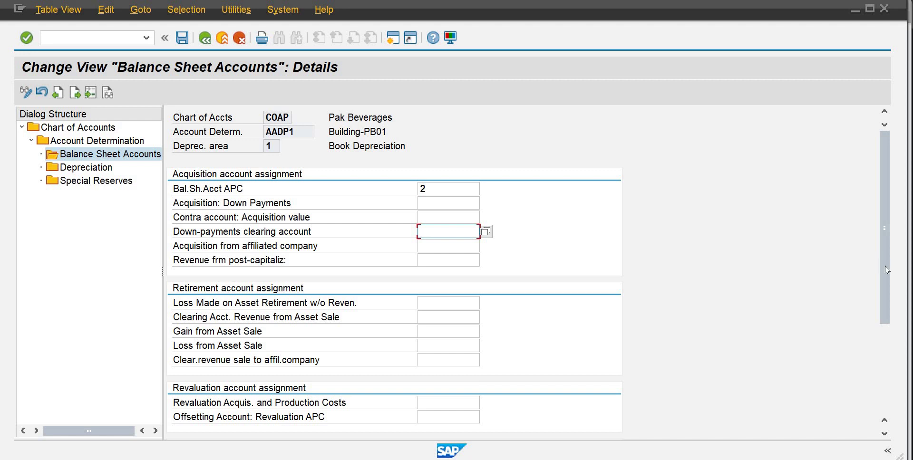
left_click_drag(886, 266, 899, 374)
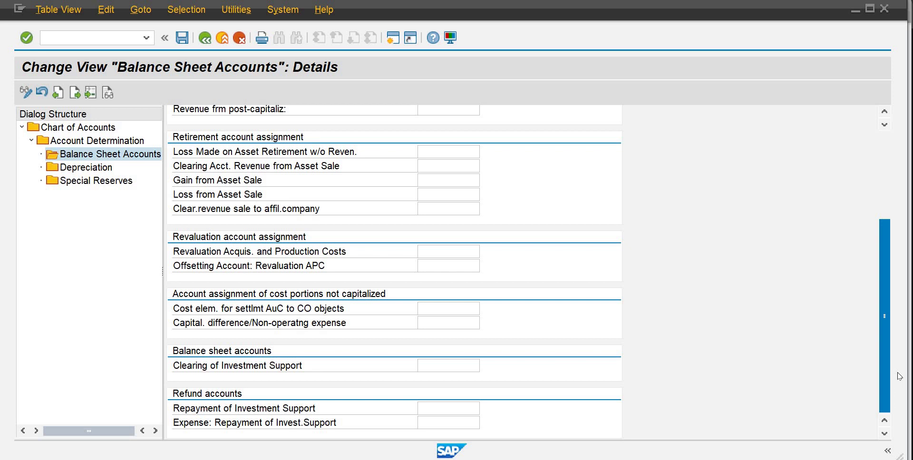
left_click_drag(874, 276, 862, 235)
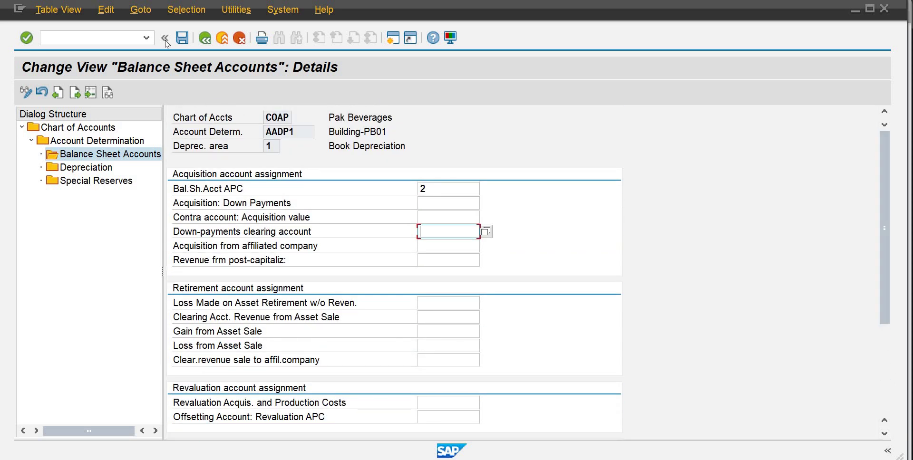
Save the balance sheet account assignment of AADP1 and close the Enqueue Administration session
left_click(182, 38)
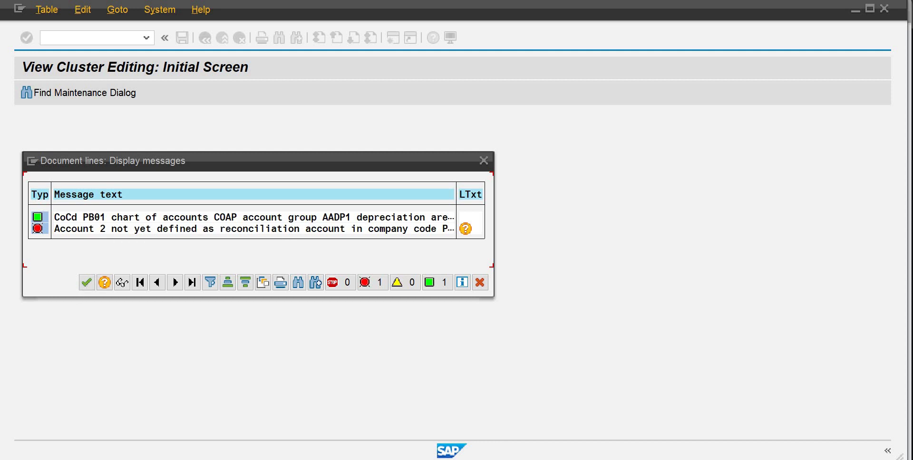
mouse_move(549, 459)
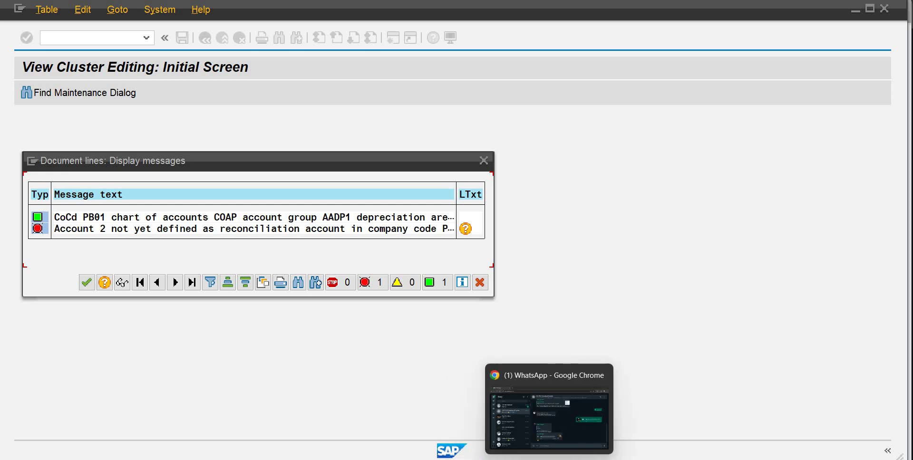
mouse_move(602, 459)
left_click(638, 443)
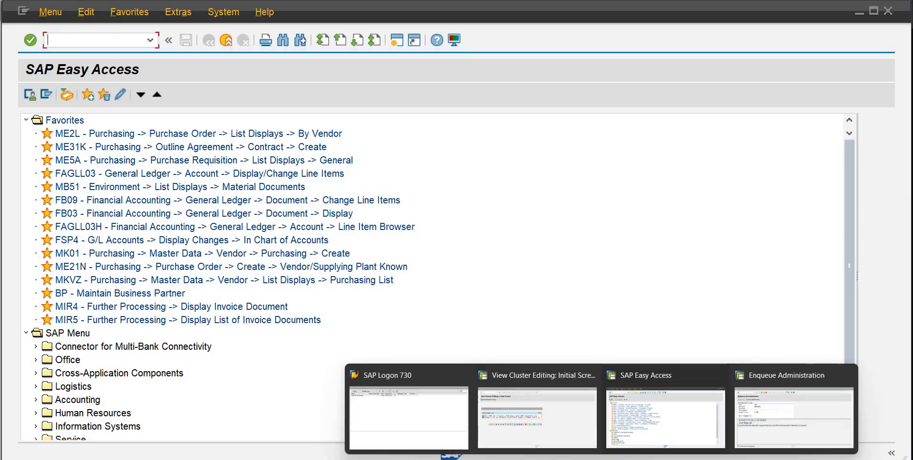
left_click(621, 416)
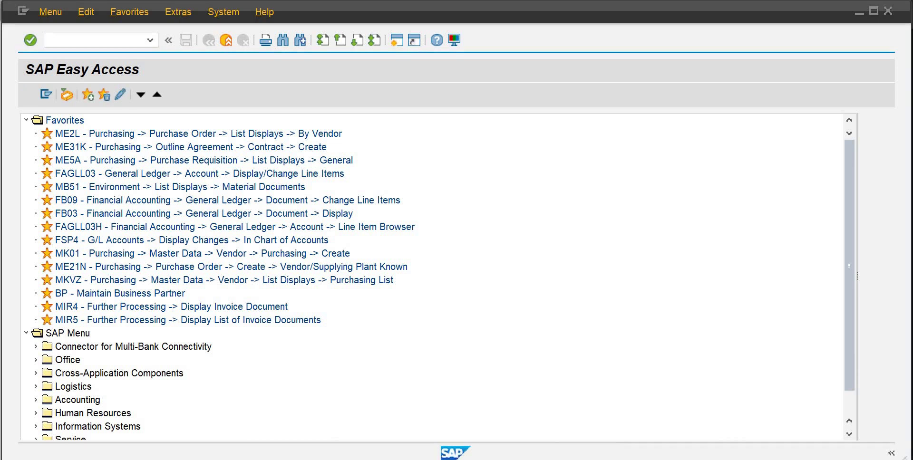
mouse_move(602, 459)
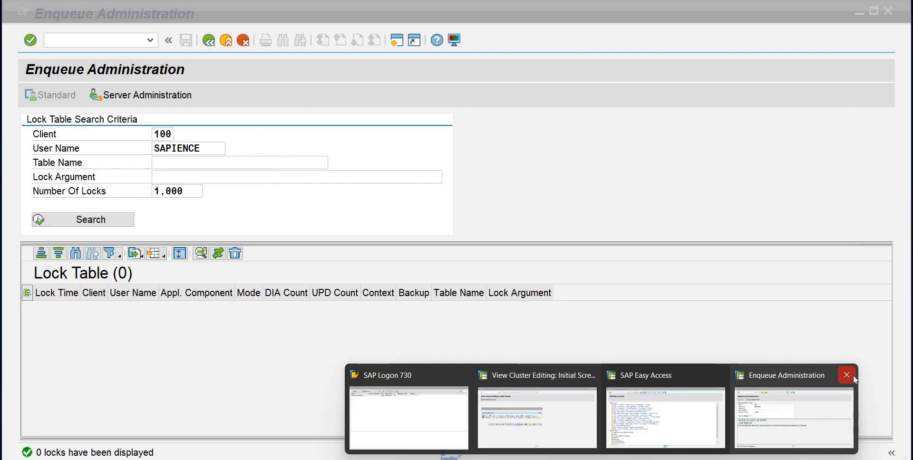
left_click(853, 376)
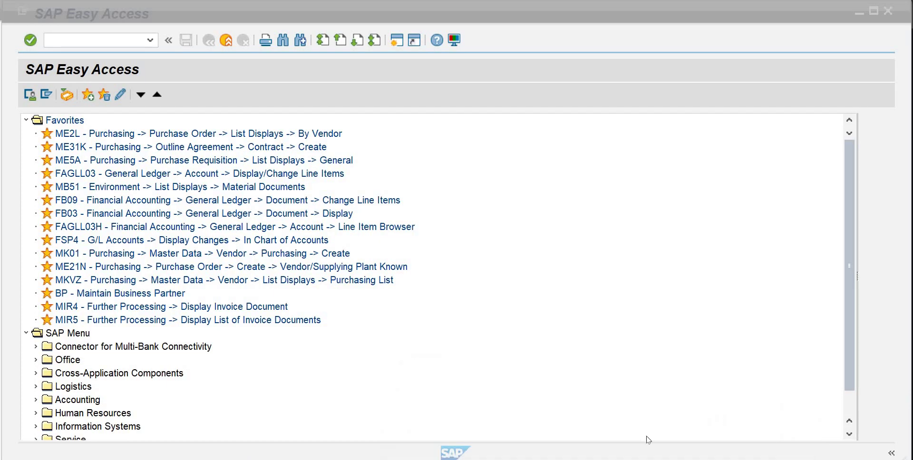
Start central G/L account maintenance with transaction FS00 from the SAP Easy Access session
mouse_move(602, 459)
left_click(728, 418)
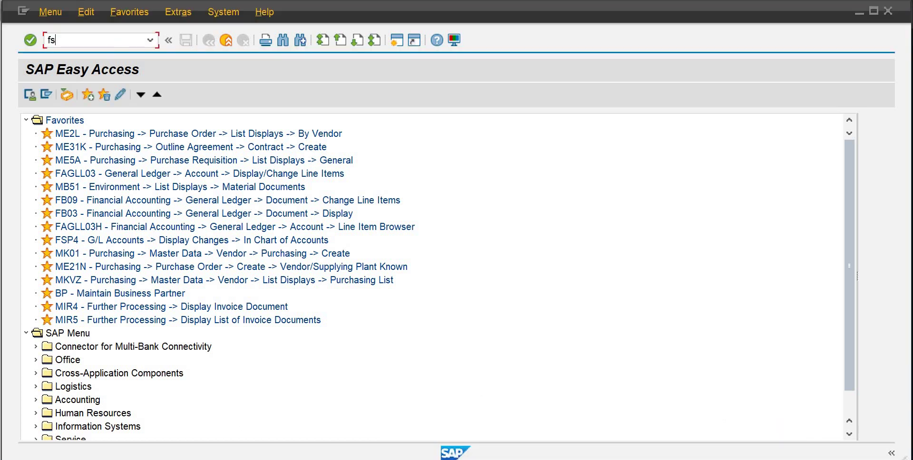
type("fs00")
key("Return")
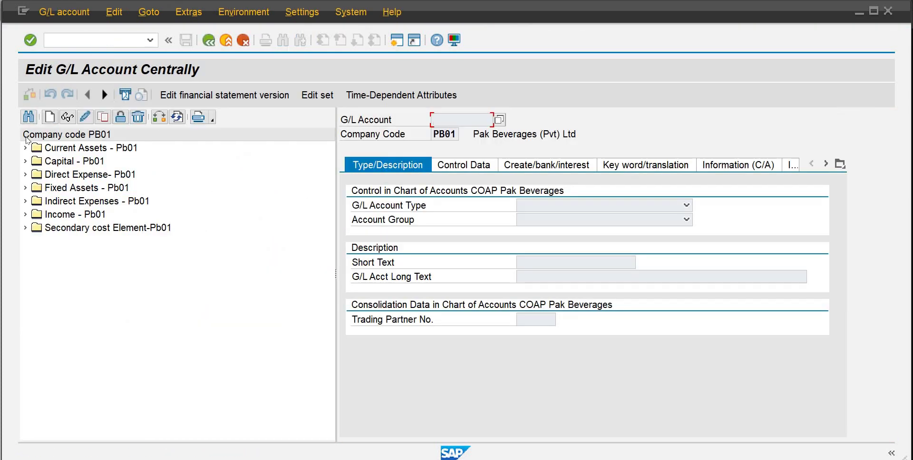
Set the reconciliation account type of fixed asset account 002 Building Factory to Assets and save the account
left_click(25, 148)
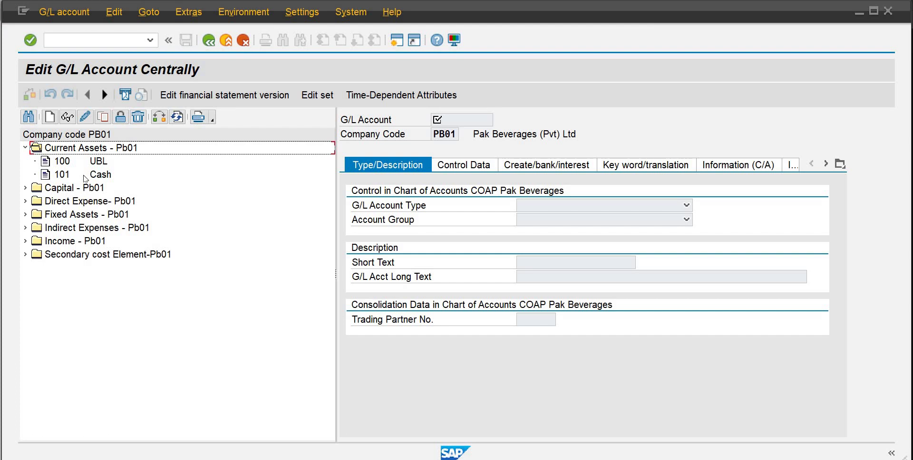
left_click(26, 215)
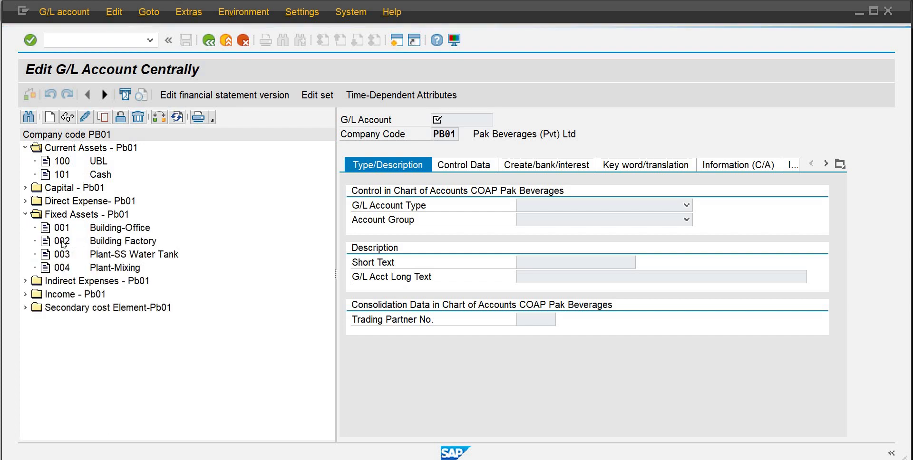
left_click(86, 243)
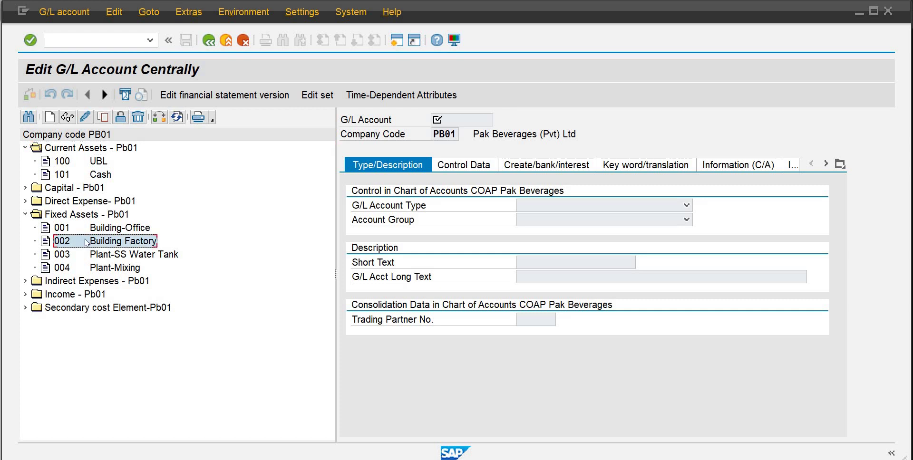
left_click(83, 117)
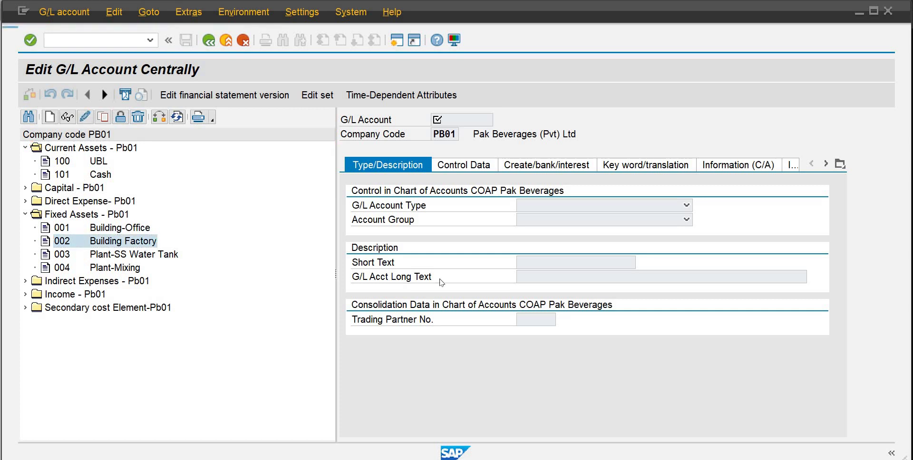
left_click(477, 166)
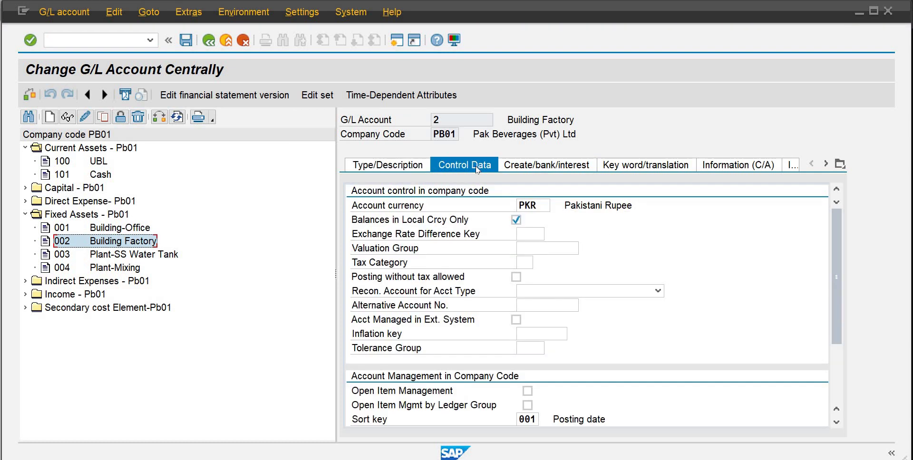
left_click(657, 291)
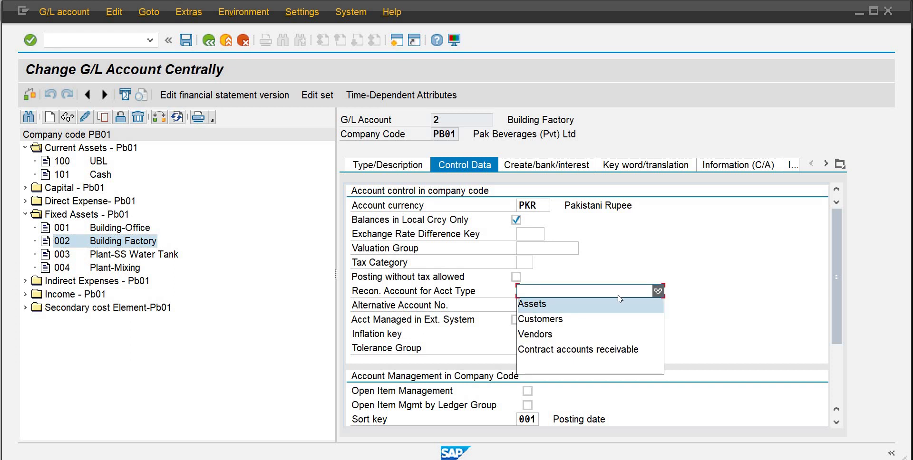
left_click(562, 306)
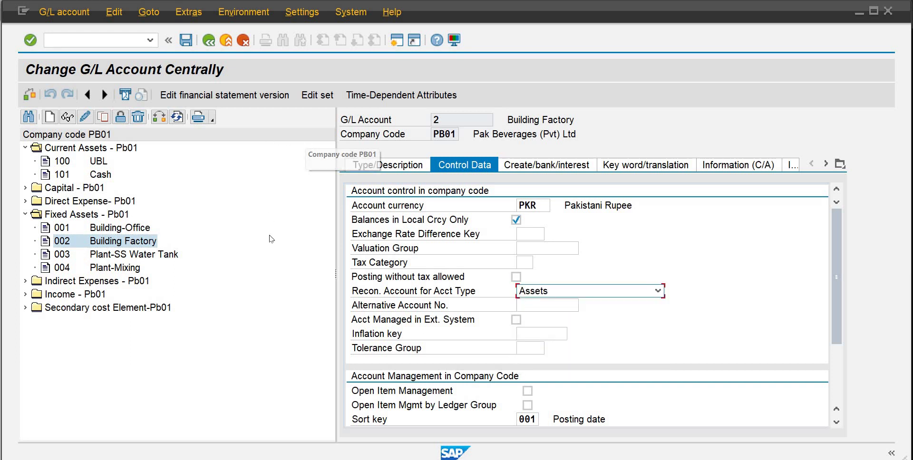
left_click(186, 41)
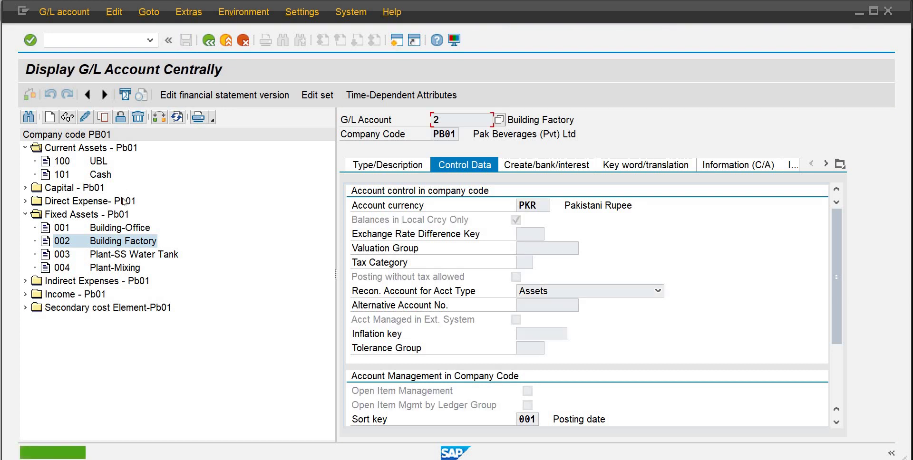
Set the reconciliation account type of fixed asset account 001 Building-Office to Assets and save the account
left_click(103, 230)
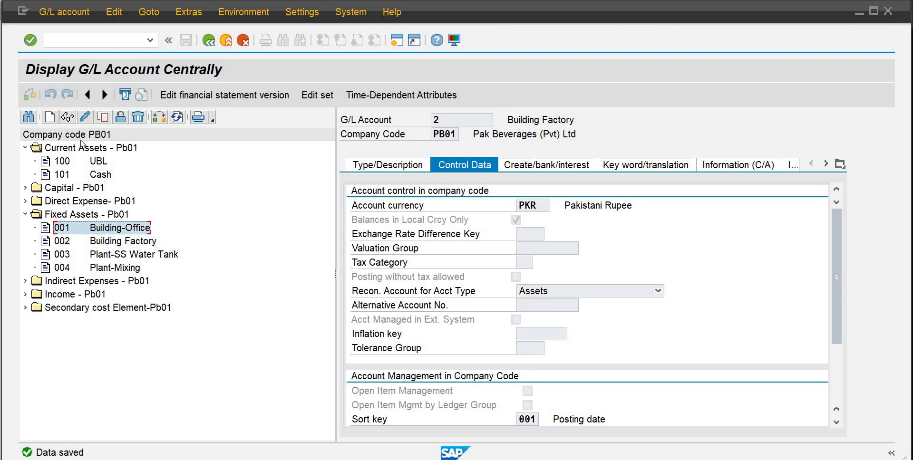
left_click(84, 117)
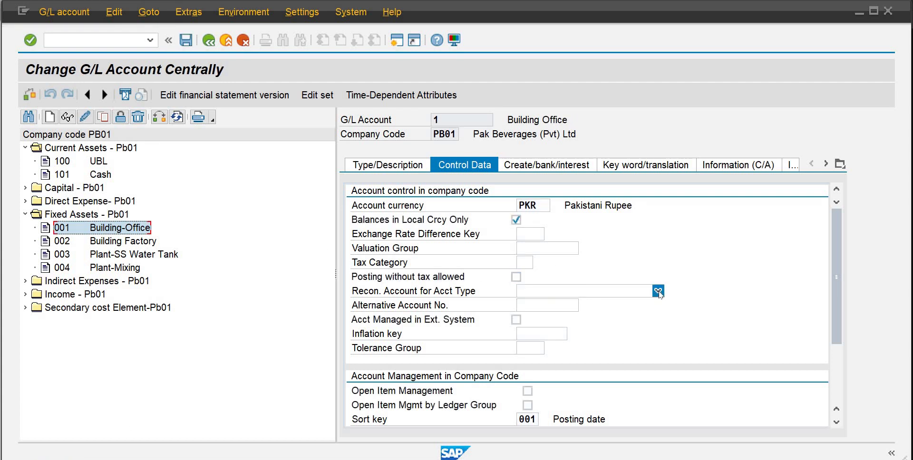
left_click(639, 299)
left_click(584, 306)
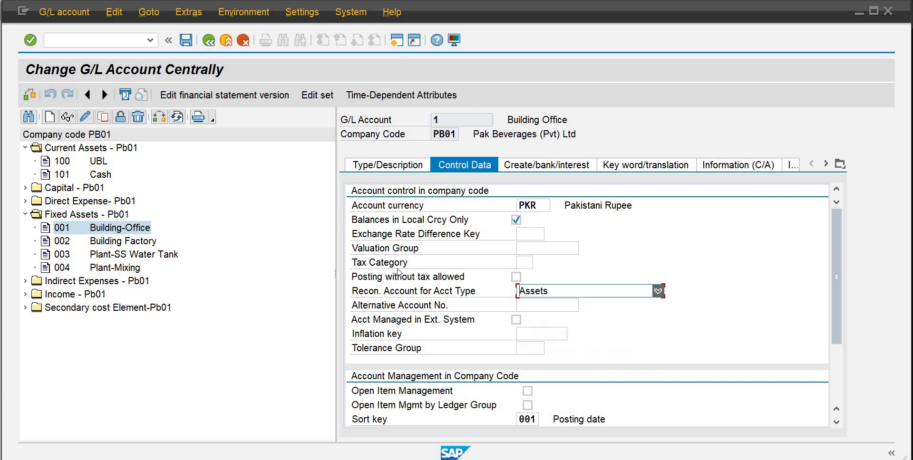
left_click(189, 41)
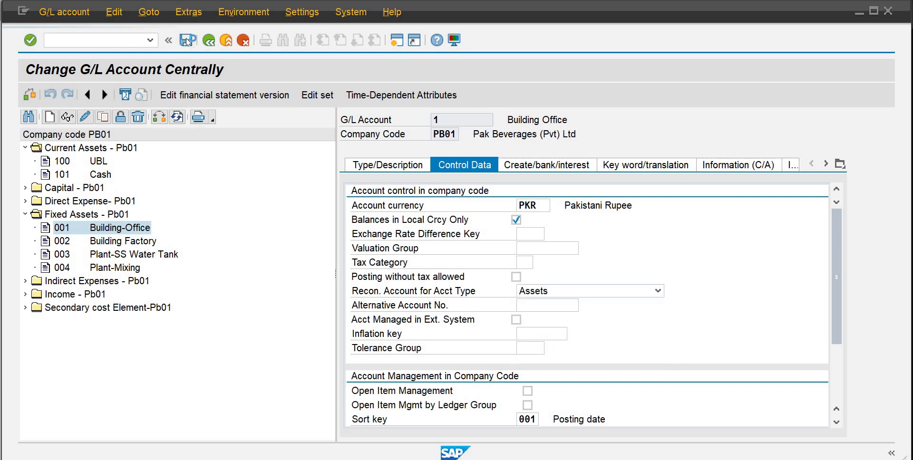
Set the reconciliation account type of fixed asset account 003 Plant-SS Water Tank to Assets and save the account
left_click(162, 254)
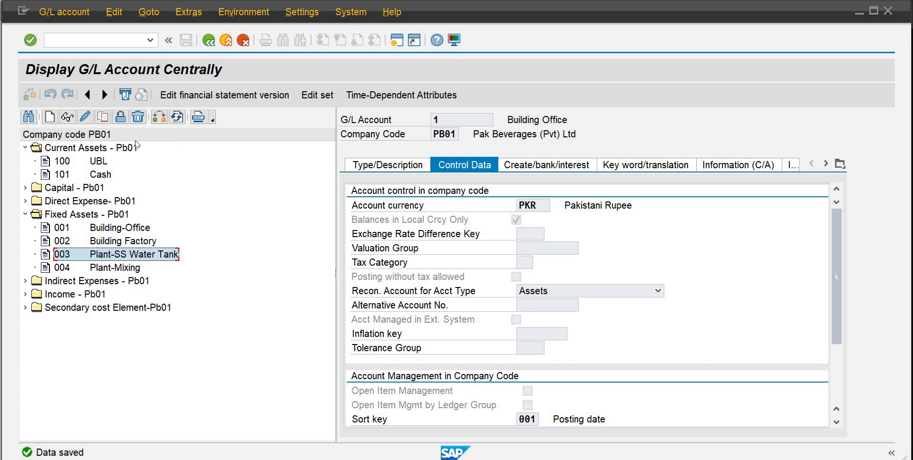
left_click(87, 116)
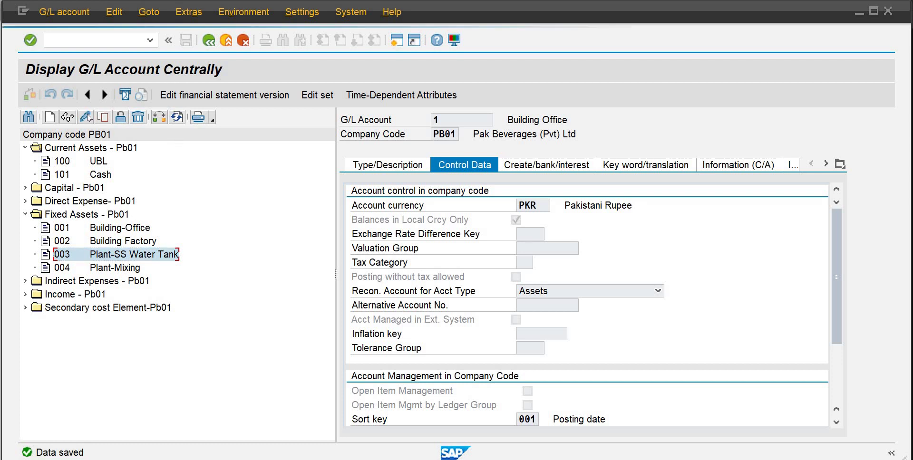
left_click(658, 291)
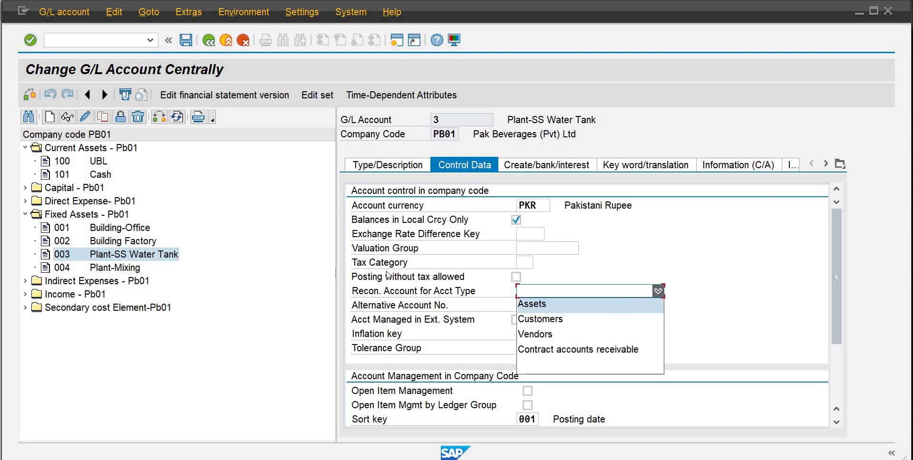
key("Return")
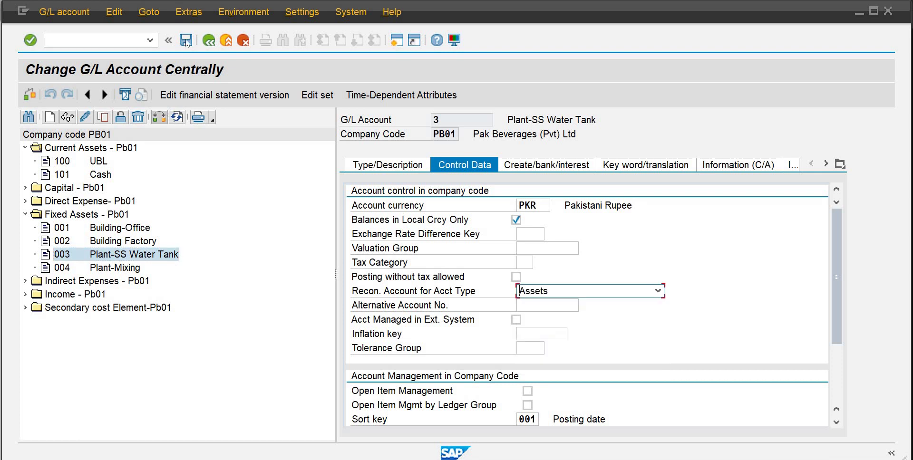
left_click(186, 41)
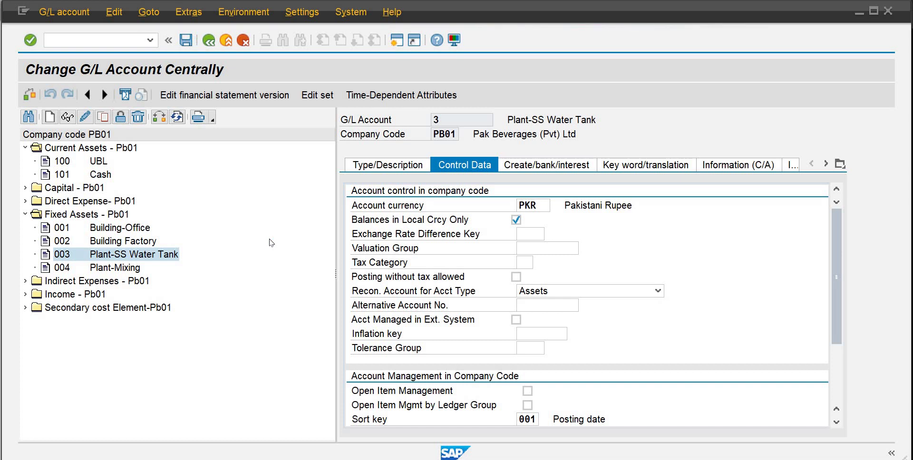
Set the reconciliation account type of fixed asset account 004 Plant-Mixing to Assets and save the account
left_click(140, 269)
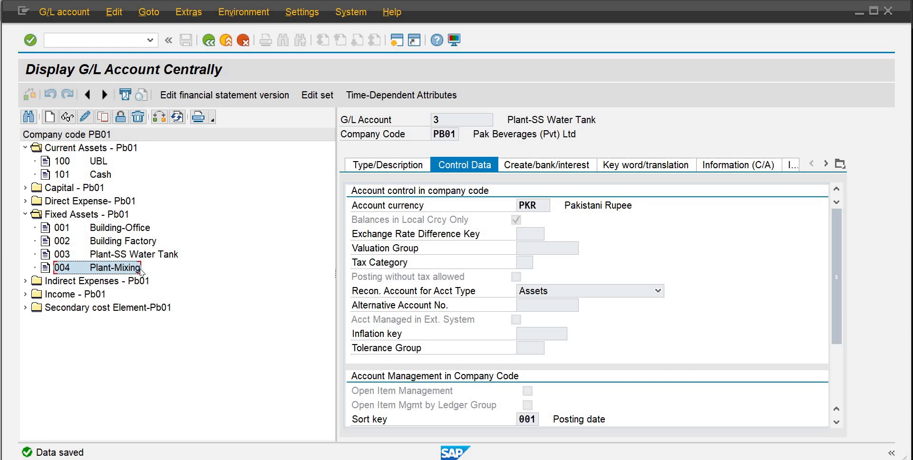
left_click(88, 119)
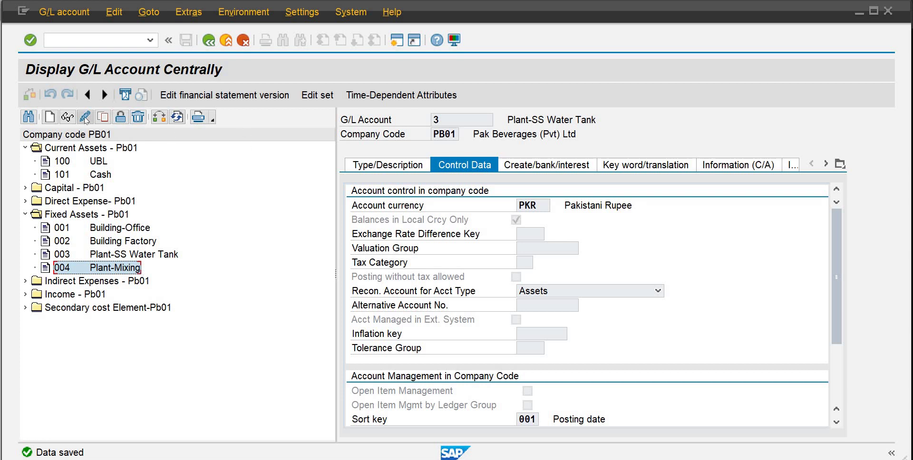
left_click(659, 291)
left_click(599, 312)
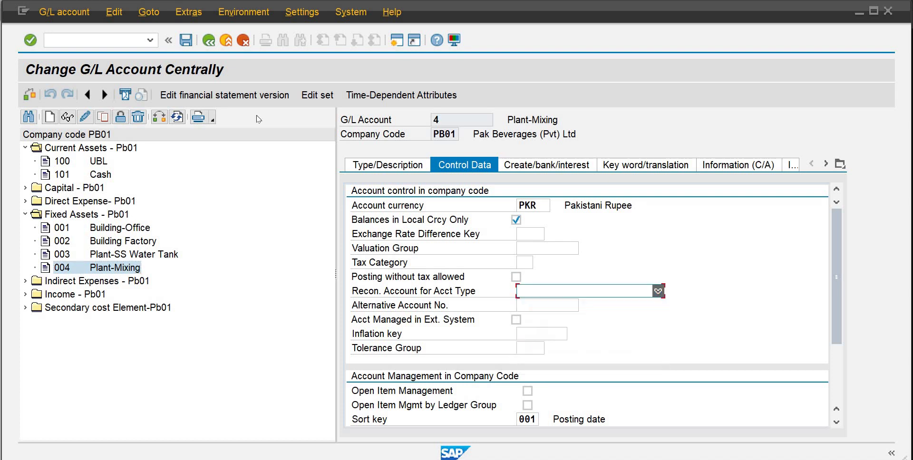
left_click(188, 46)
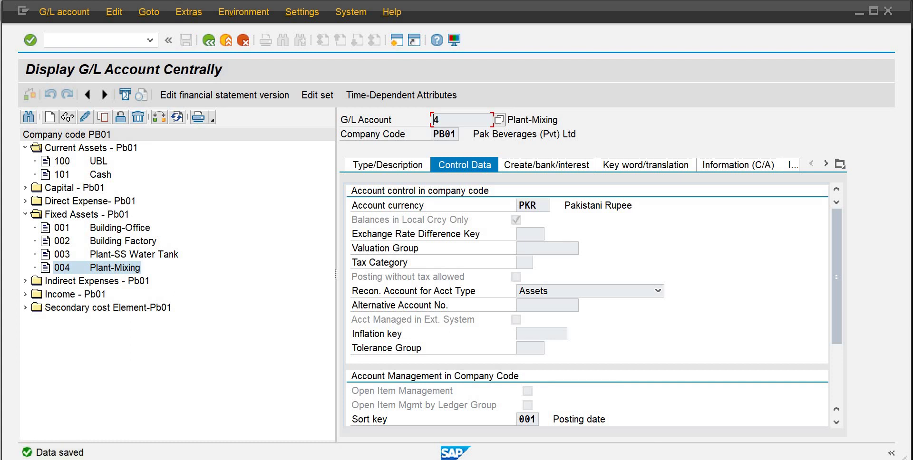
In the account determination session, dismiss the message log and save AADP1's balance sheet accounts under customizing request MAHK906699
mouse_move(601, 459)
left_click(546, 378)
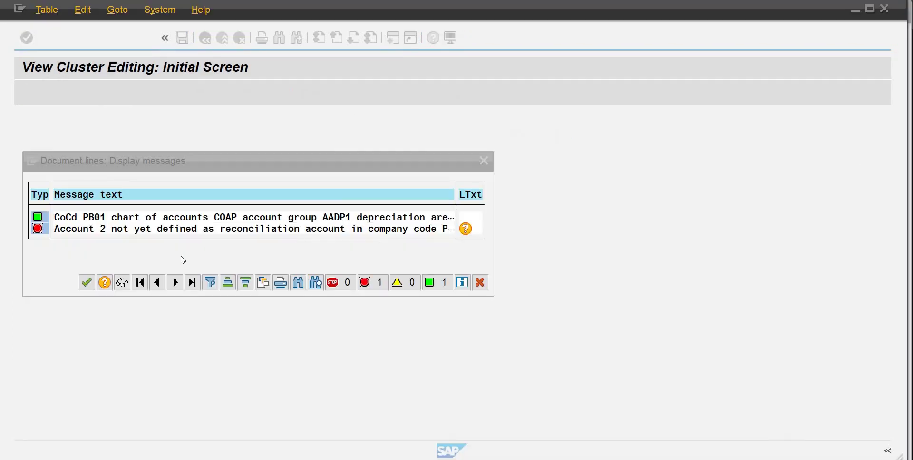
left_click(92, 285)
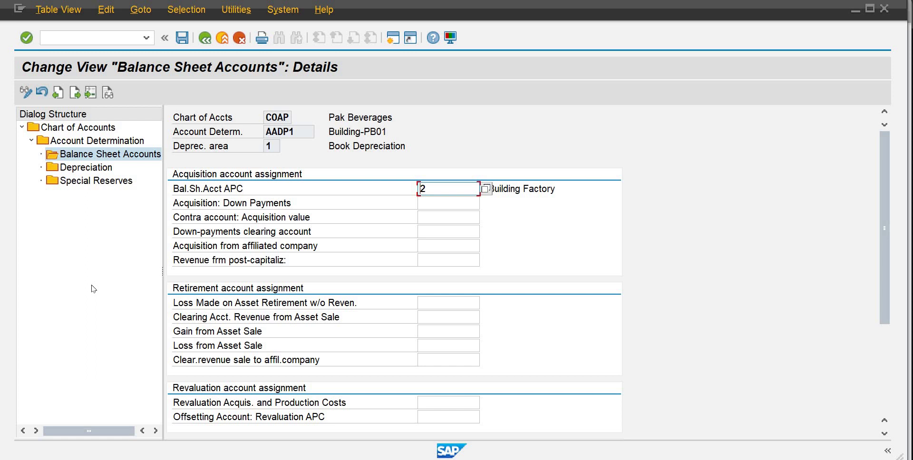
left_click(183, 42)
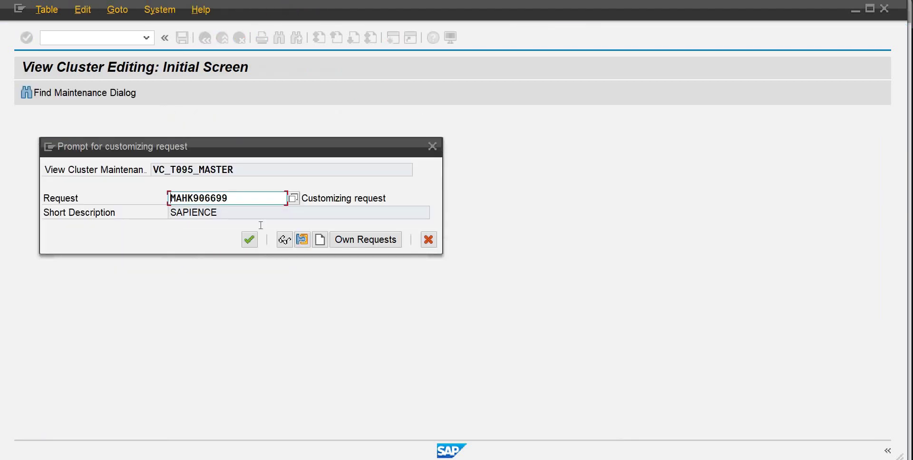
left_click(250, 240)
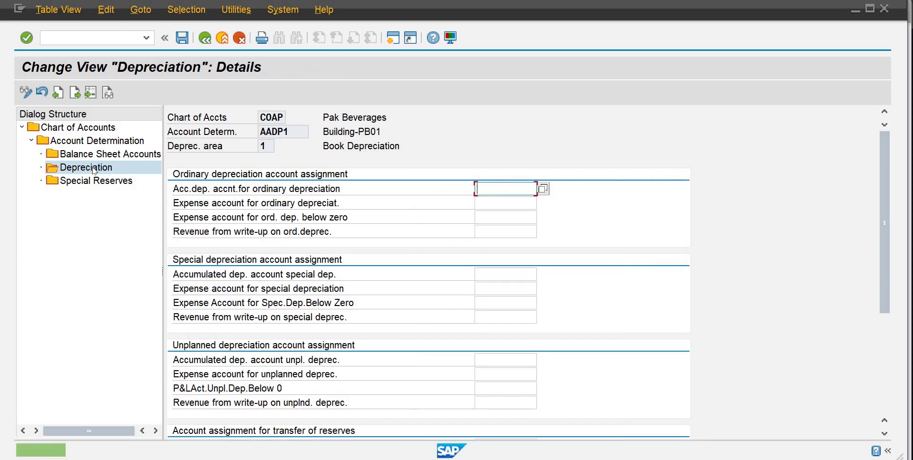
In the depreciation accounts of AADP1, assign account 1 Building Office as the accumulated depreciation account for ordinary depreciation
left_click(120, 168)
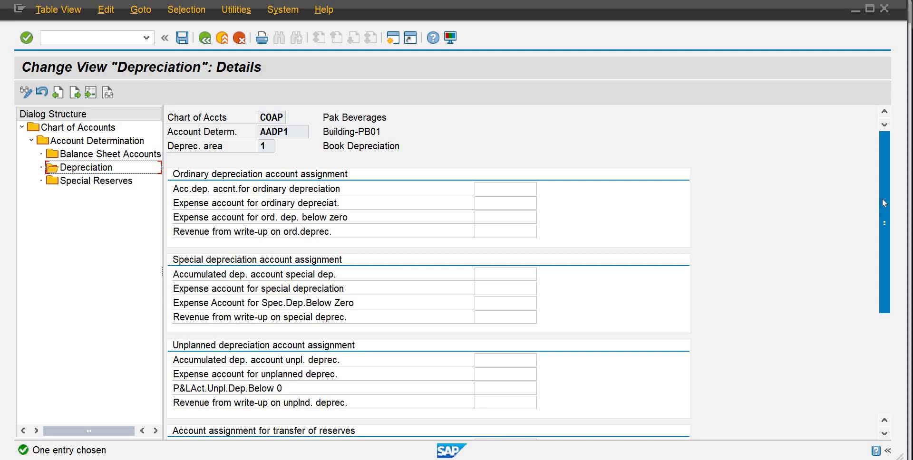
left_click(485, 189)
left_click(544, 187)
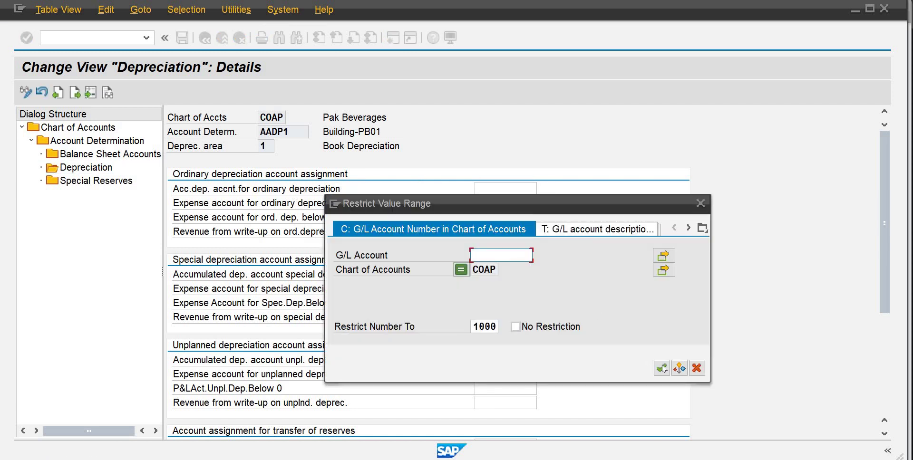
left_click(662, 368)
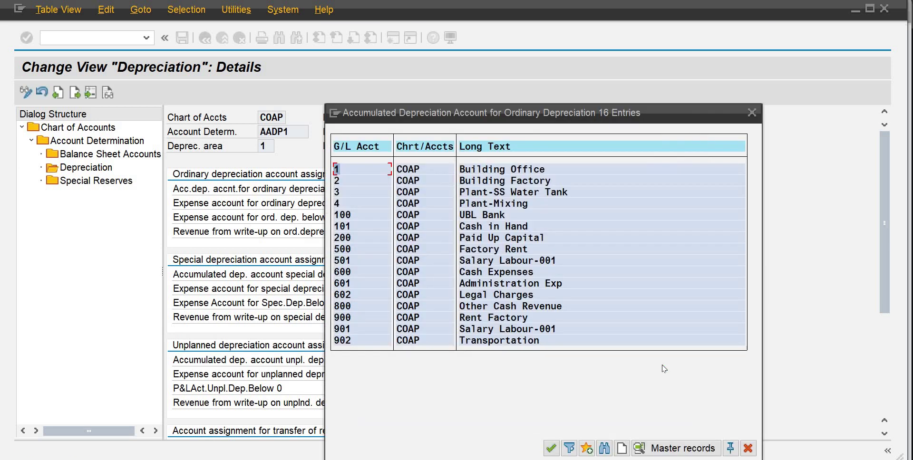
left_click(550, 451)
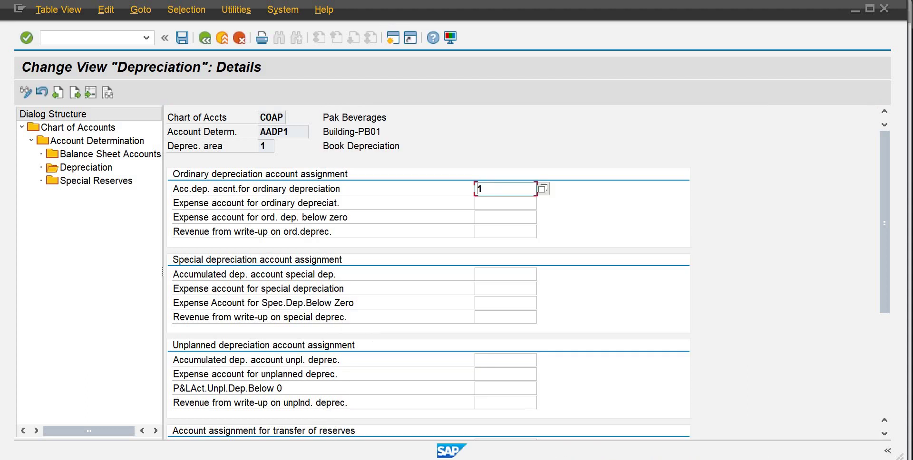
Return to the G/L account maintenance session, expand the direct and indirect expense groups, and start creating account 700 in company code PB01
mouse_move(600, 451)
left_click(689, 425)
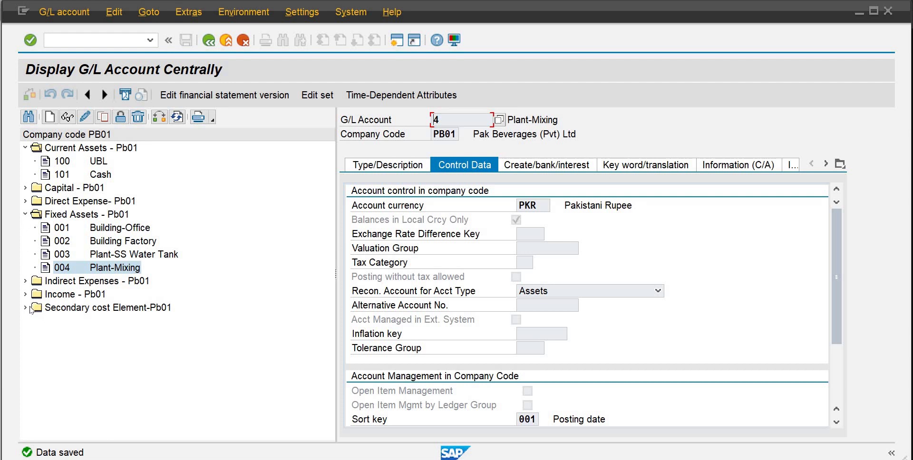
left_click(25, 215)
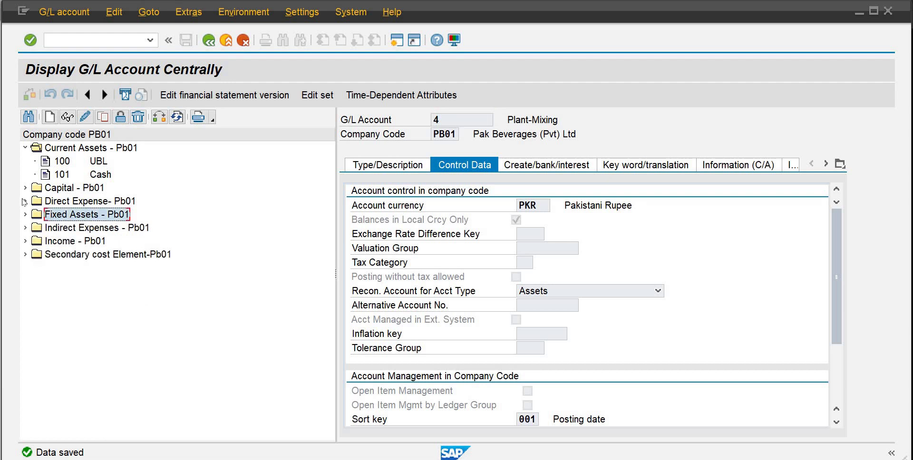
left_click(25, 202)
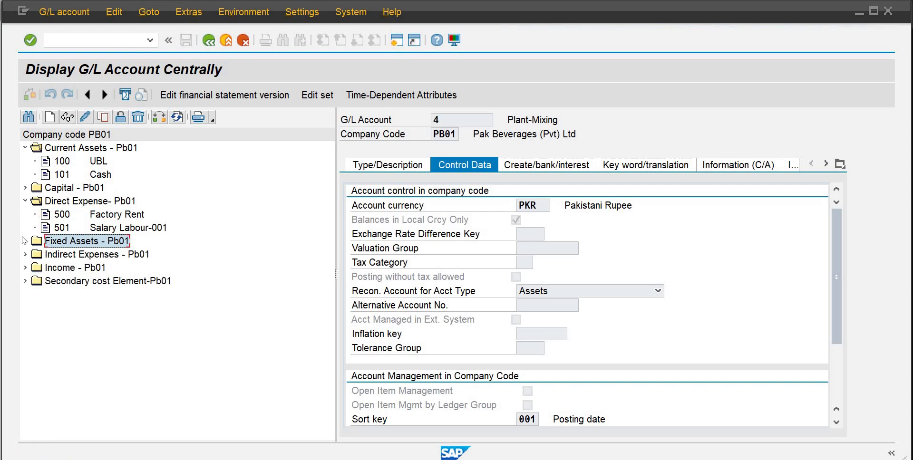
left_click(25, 255)
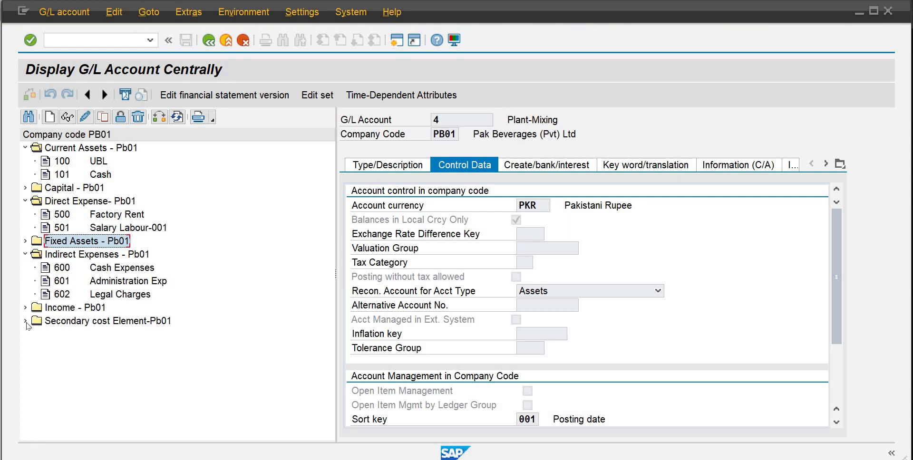
left_click(50, 117)
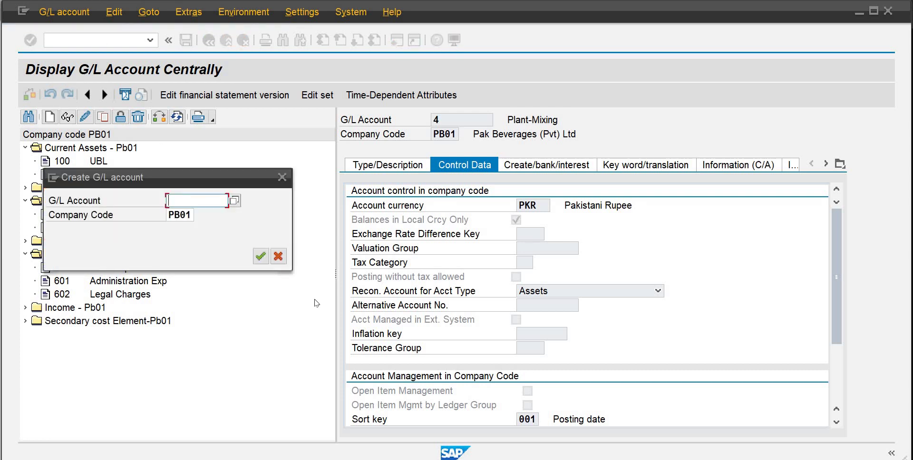
type("700")
key("Return")
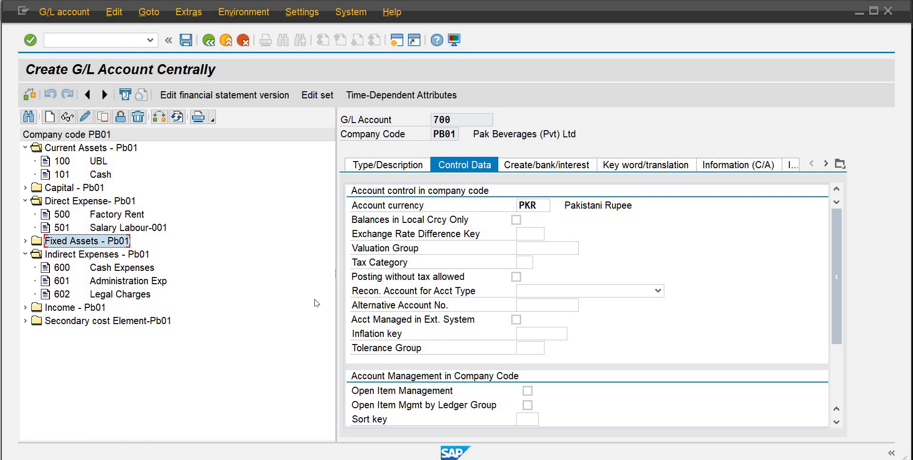
Set account 700's G/L account type to Primary Costs or Revenue and its account group to Operating Expense- pb01
left_click(385, 163)
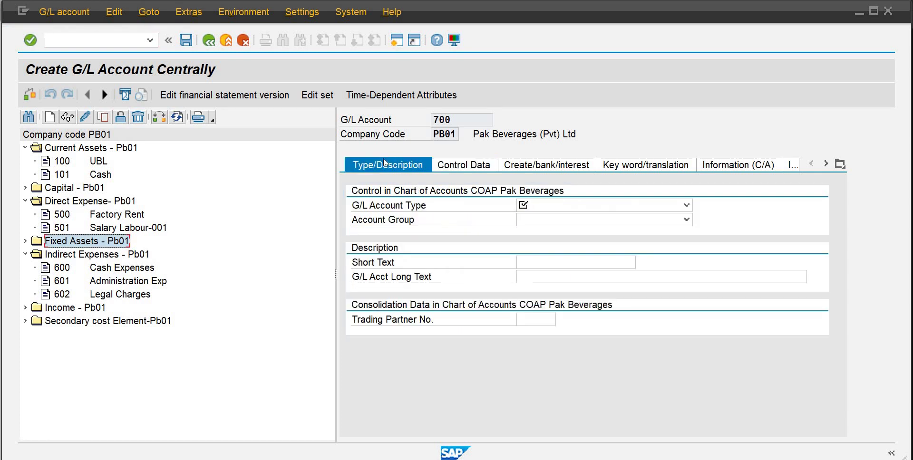
left_click(687, 205)
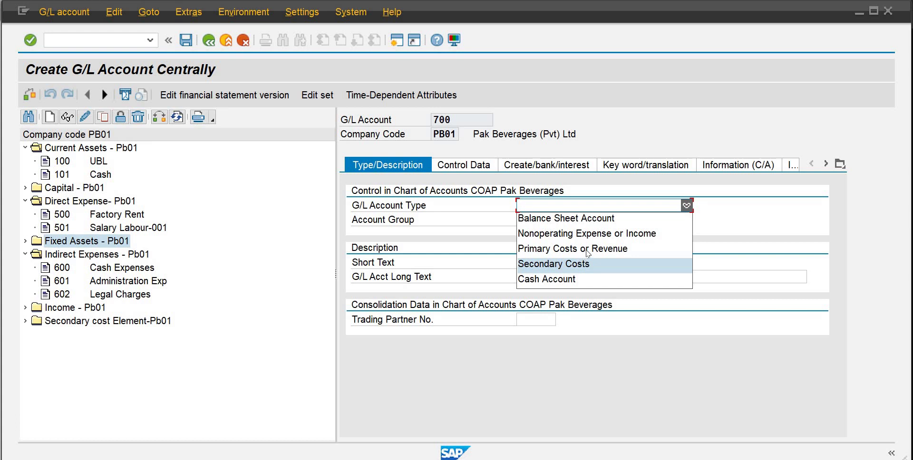
left_click(588, 249)
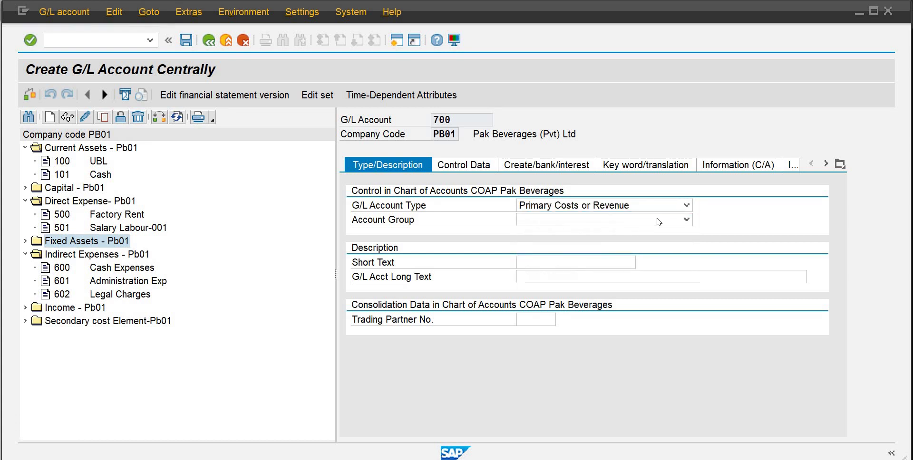
left_click(686, 219)
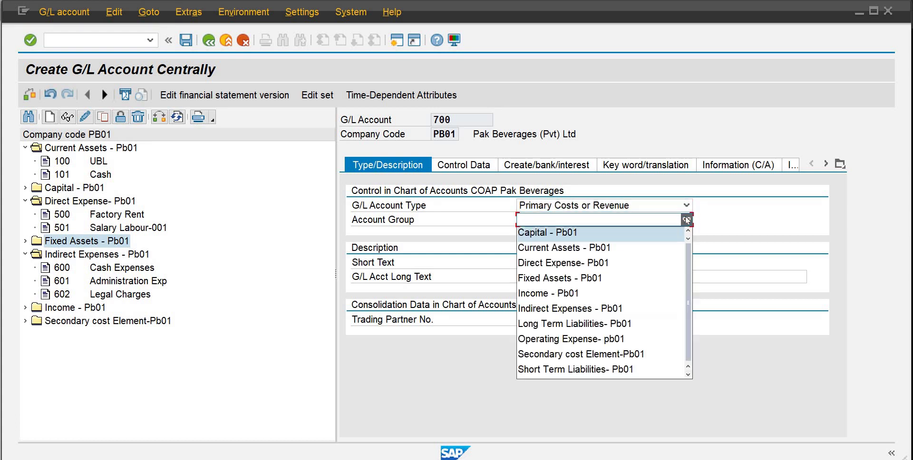
left_click(623, 338)
Enter the short text Depreciation-Plant-1 and the long text Depreciation-Plant-SS Water Tank for account 700
left_click(575, 265)
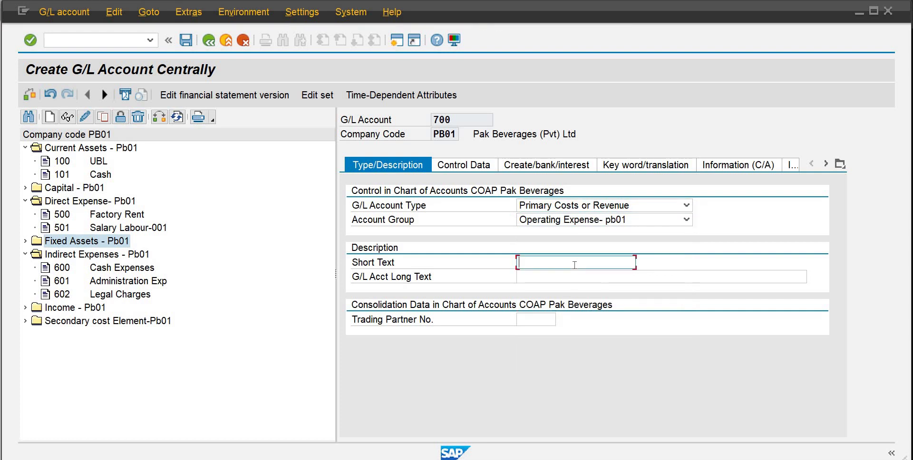
type("Depreciation-Plant-1")
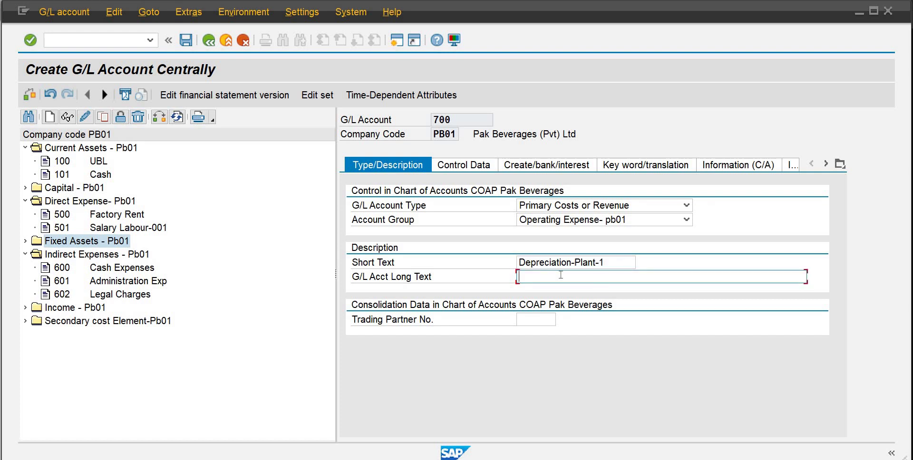
key("shift+Left")
key("shift+Left")
key("shift+Left")
key("shift+Left")
key("shift+Left")
key("shift+Home")
key("ctrl+c")
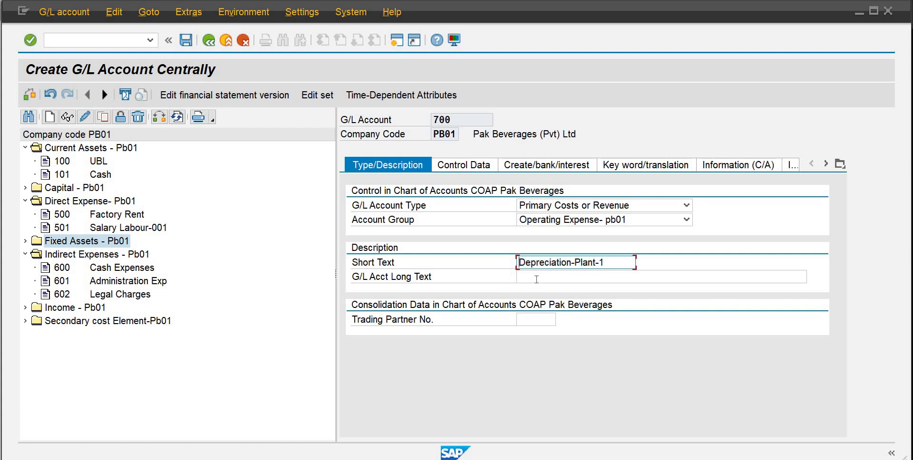
left_click(537, 280)
key("ctrl+v")
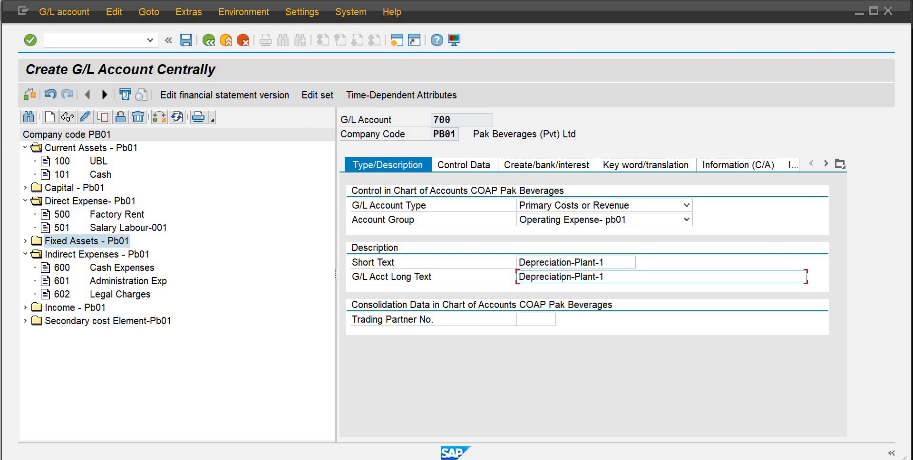
key("BackSpace")
type("SS Water Tank")
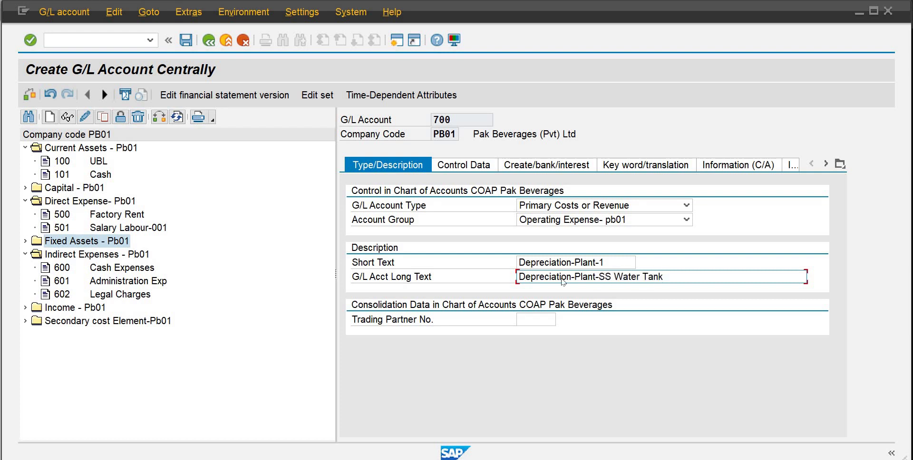
key("Return")
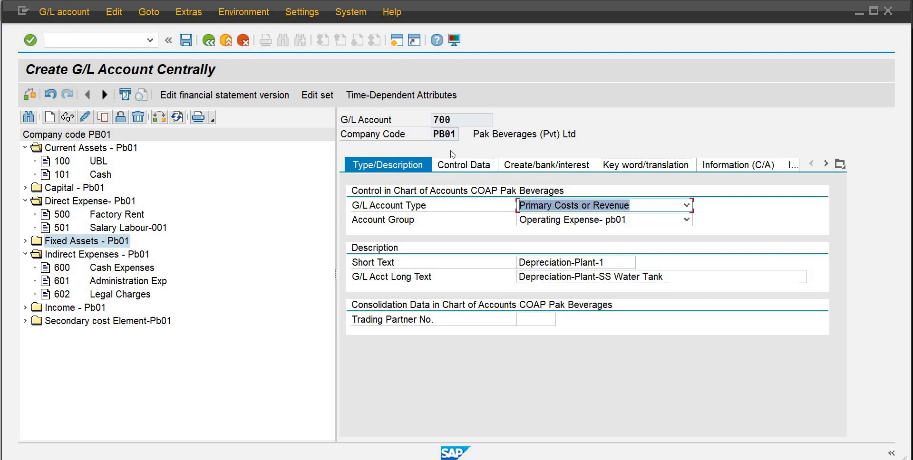
Give account 700 cost element category 01 Primary costs/cost-reducing revenues and sort key 008 Cost center
left_click(469, 163)
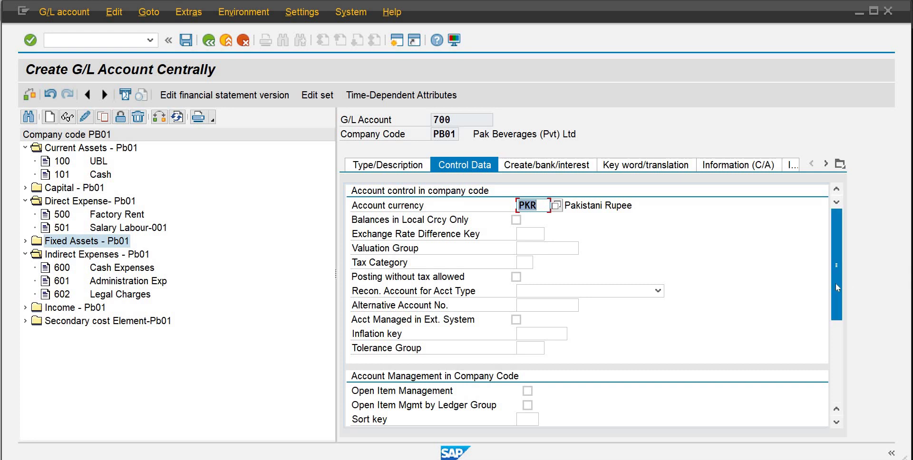
left_click_drag(836, 284, 837, 366)
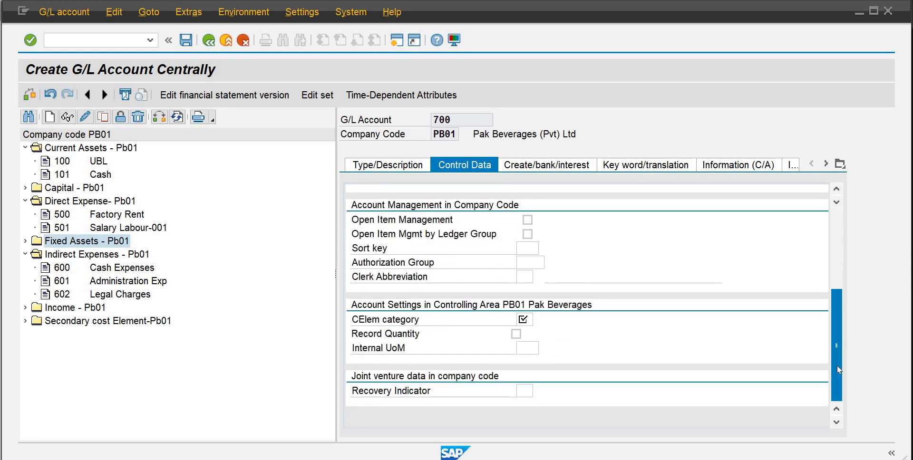
left_click(529, 325)
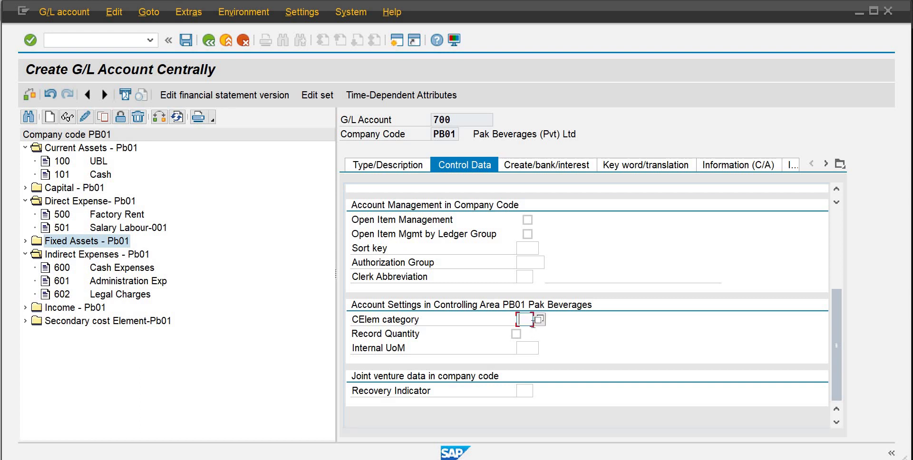
left_click(543, 320)
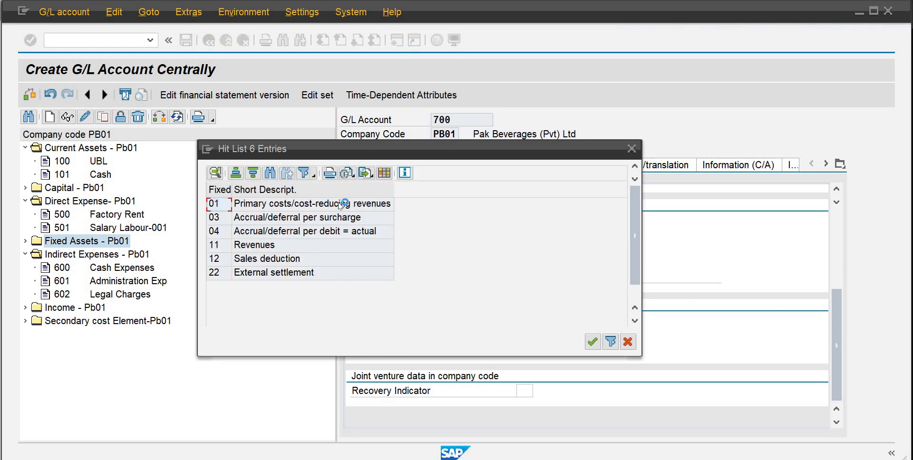
double_click(340, 205)
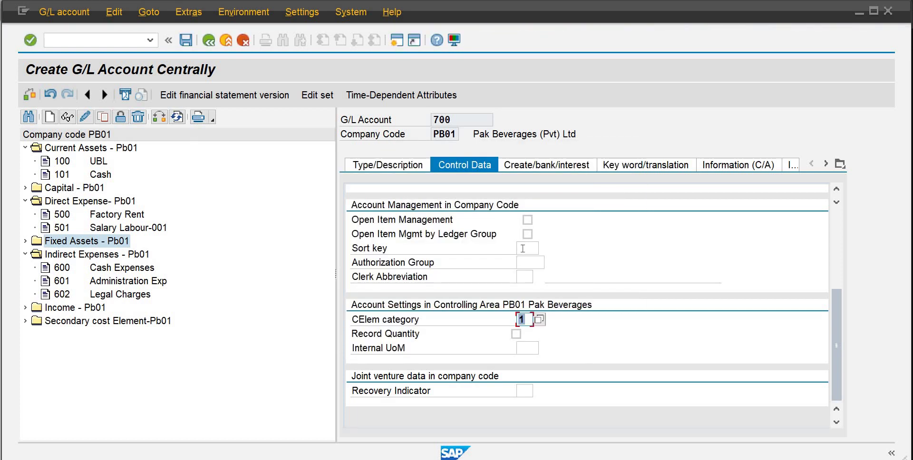
left_click(523, 249)
left_click(546, 248)
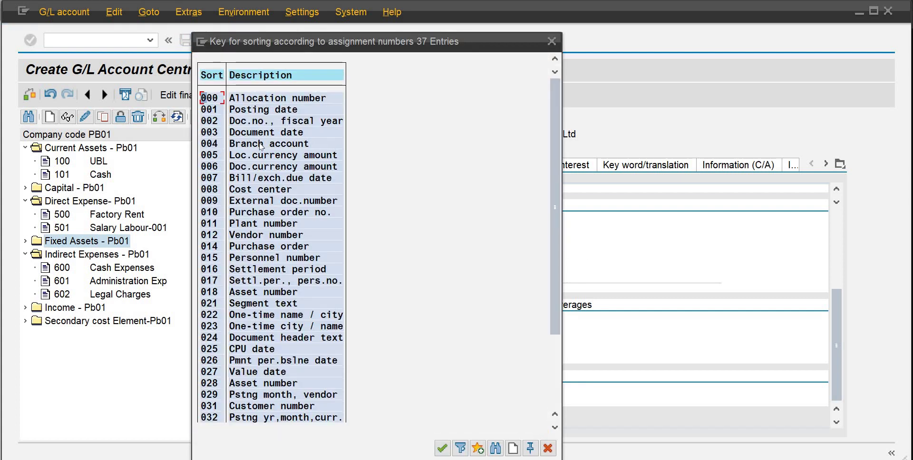
double_click(266, 192)
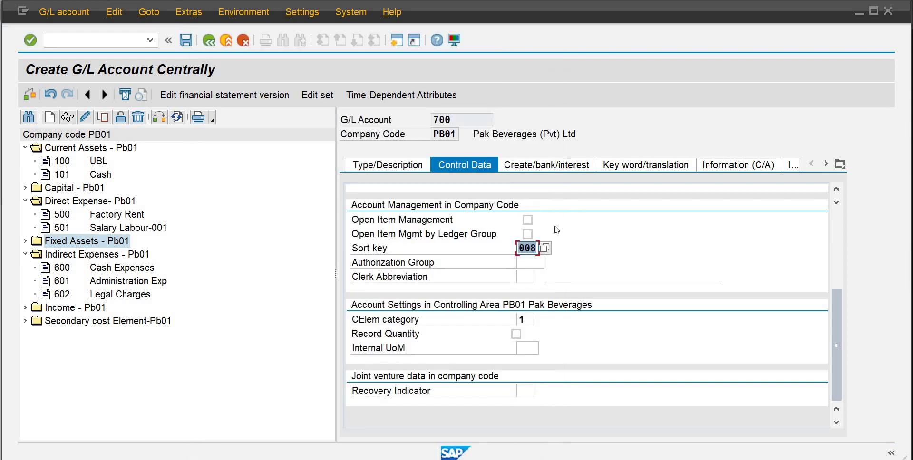
Assign field status group YB07 Asset accts (w/o accumulated depreciatn) to account 700 and save the account
left_click(538, 170)
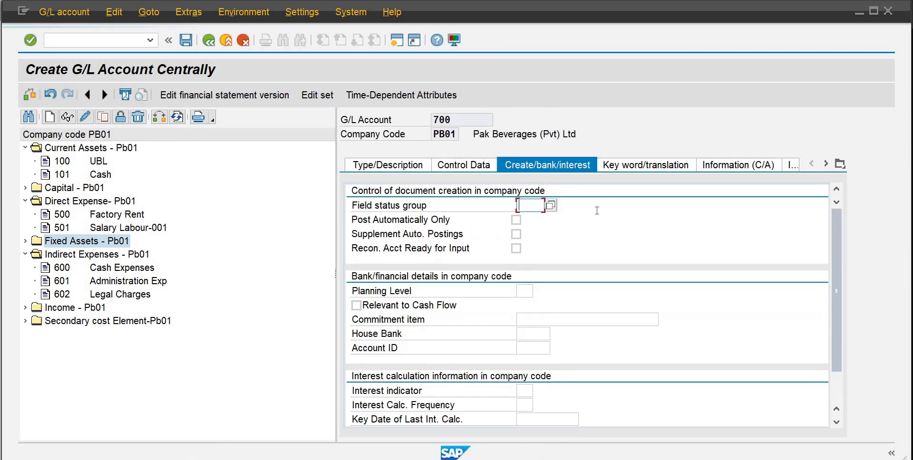
left_click(552, 207)
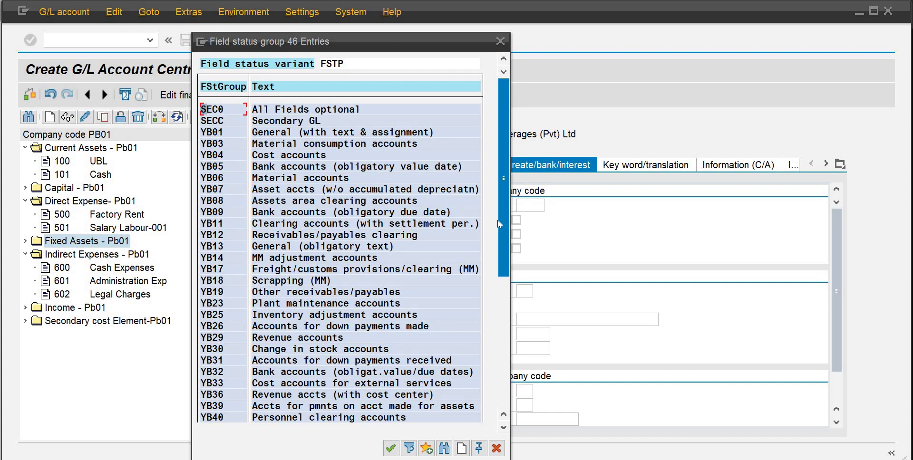
double_click(284, 192)
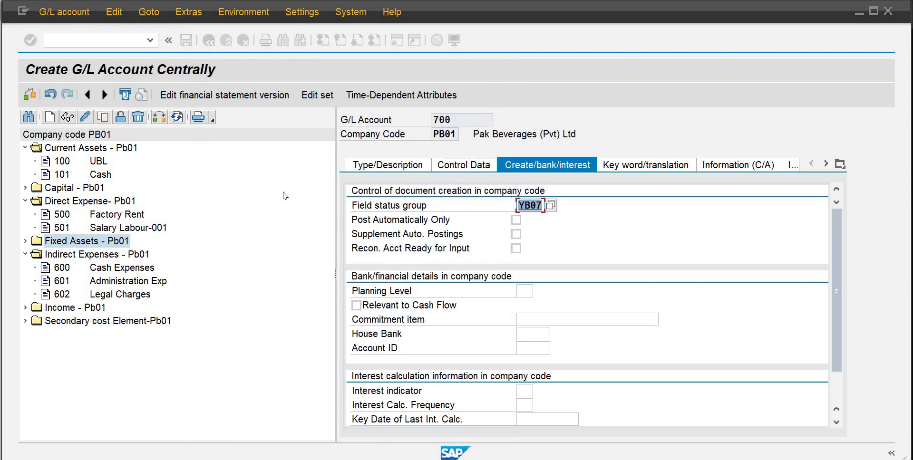
left_click(185, 42)
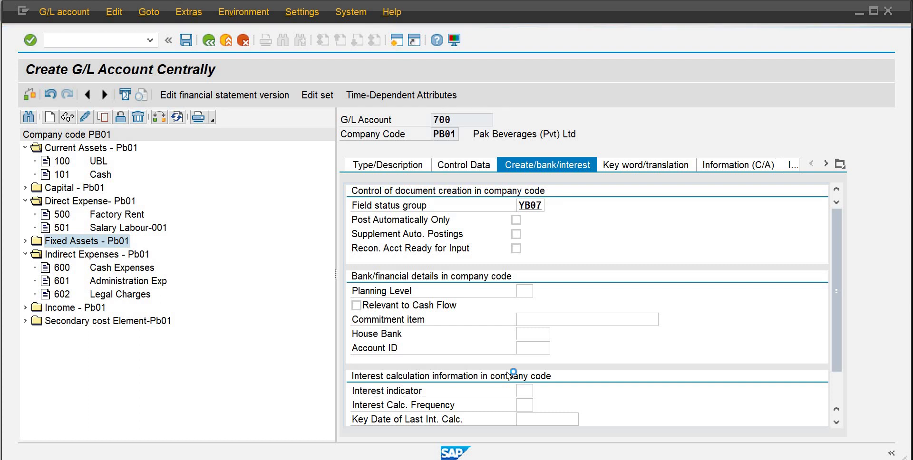
Return to the asset account assignment session, clear AADP1's accumulated depreciation account, open its special reserves, and save
mouse_move(602, 459)
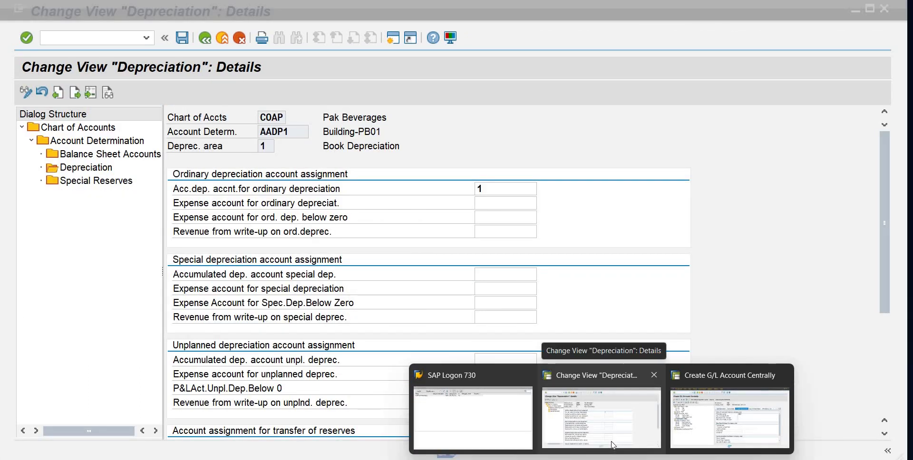
left_click(612, 442)
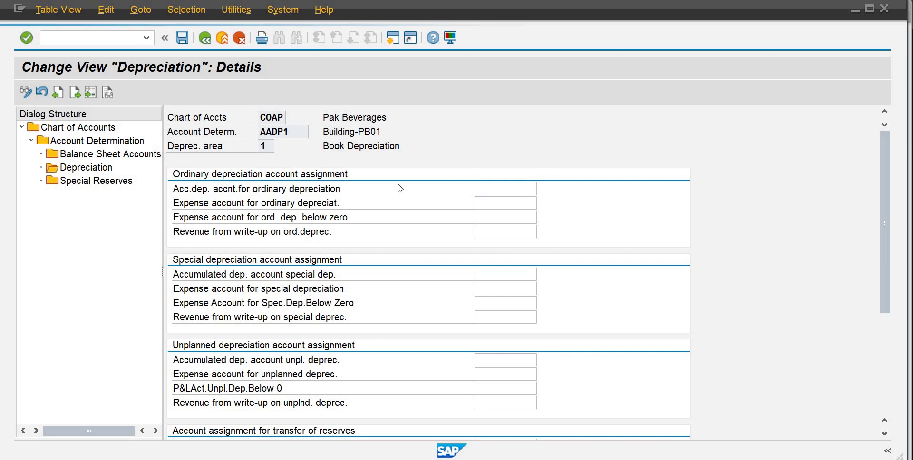
left_click(99, 183)
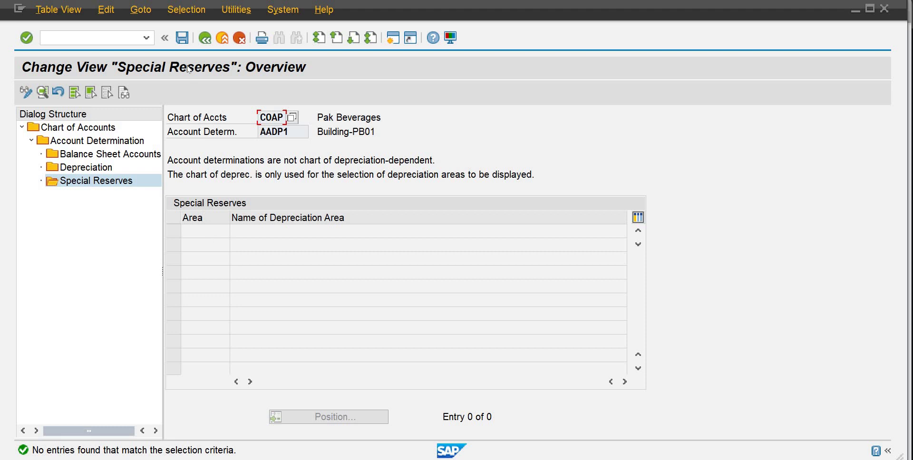
left_click(184, 39)
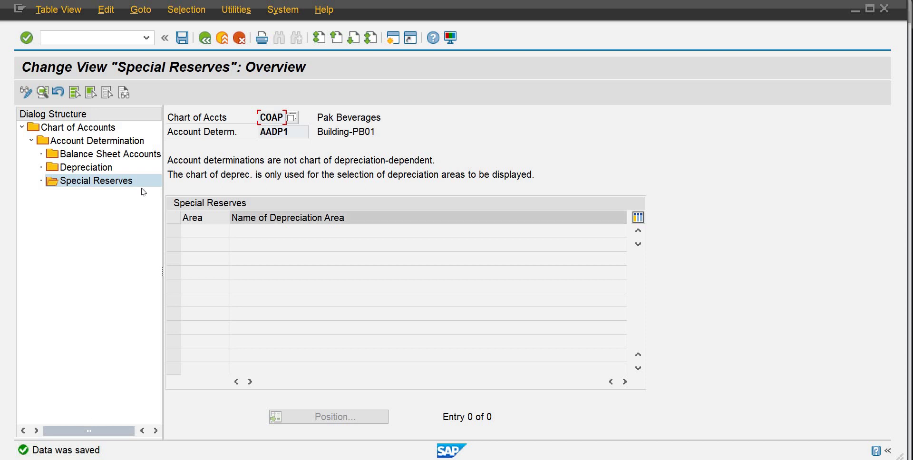
Go back to the chart of accounts overview and open the balance sheet accounts of account determination AADP2 in COAP
left_click(210, 45)
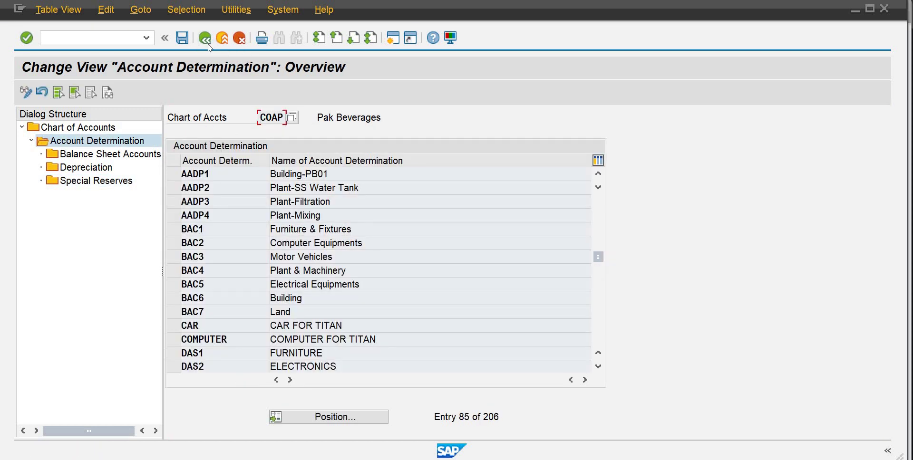
left_click(205, 39)
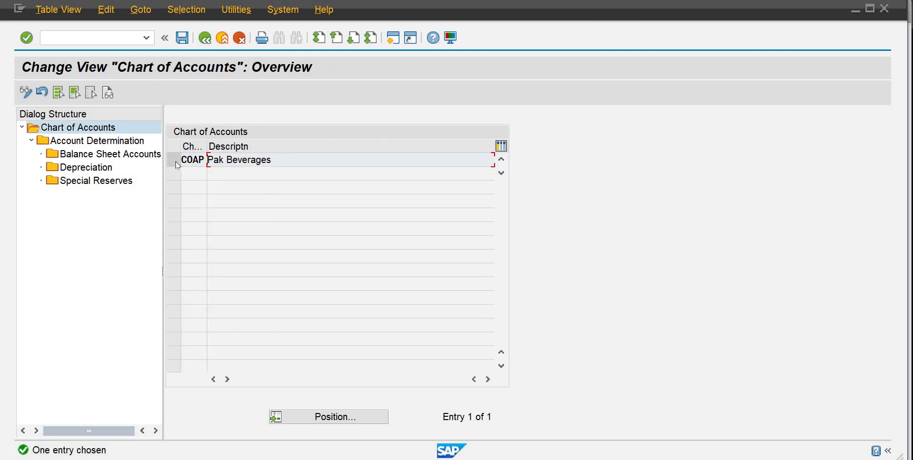
left_click(175, 161)
double_click(114, 140)
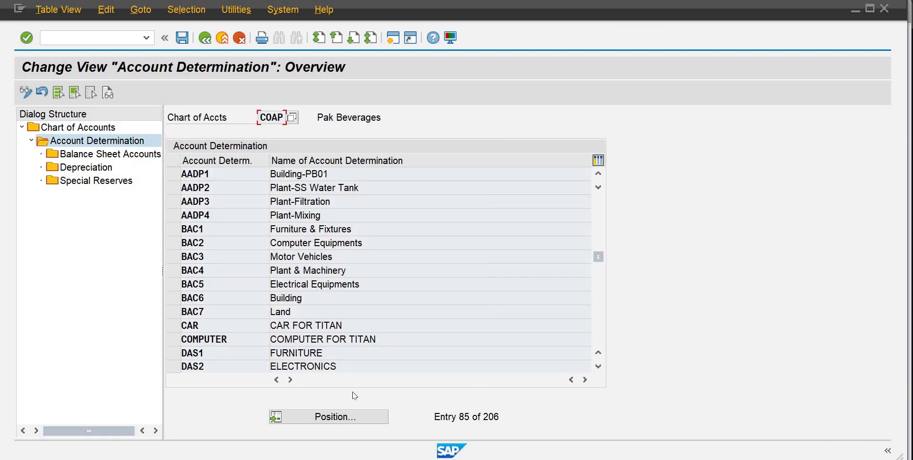
left_click(175, 190)
double_click(109, 157)
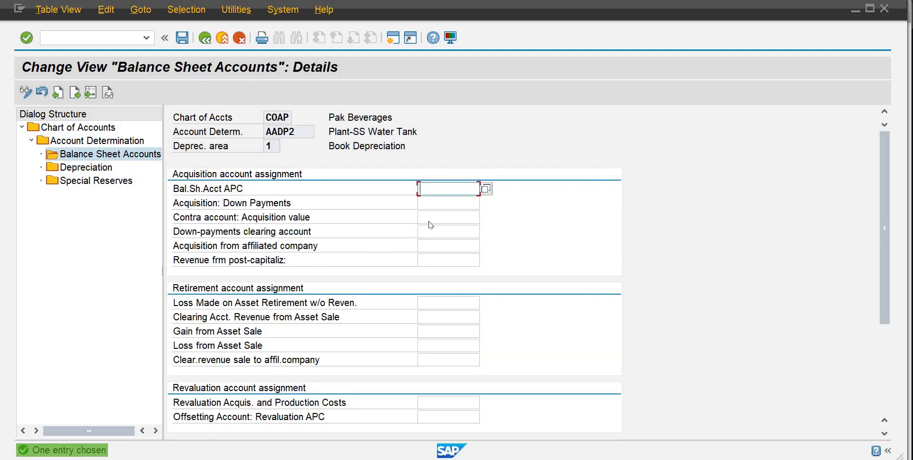
Assign account 3 Plant-SS Water Tank as AADP2's balance sheet APC account and open its depreciation accounts
left_click(485, 189)
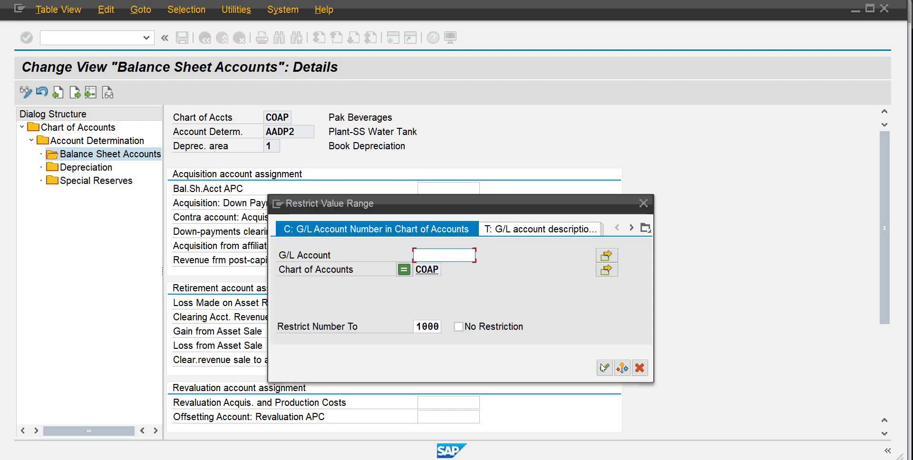
left_click(603, 368)
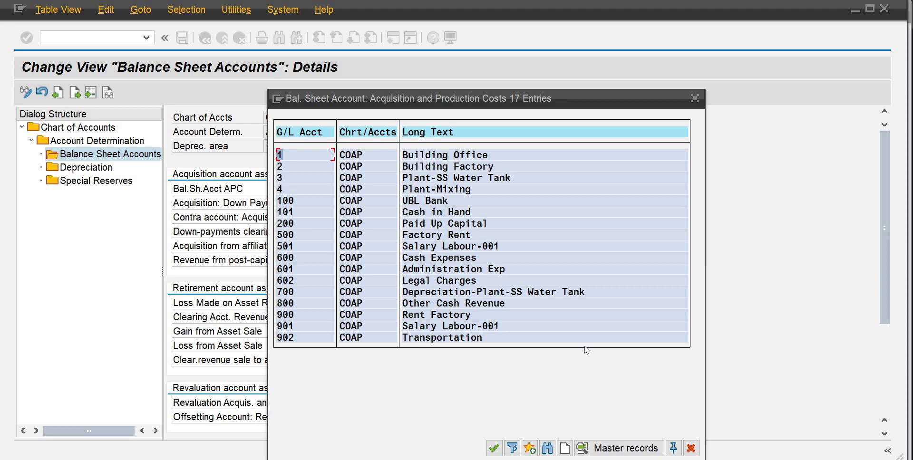
double_click(452, 178)
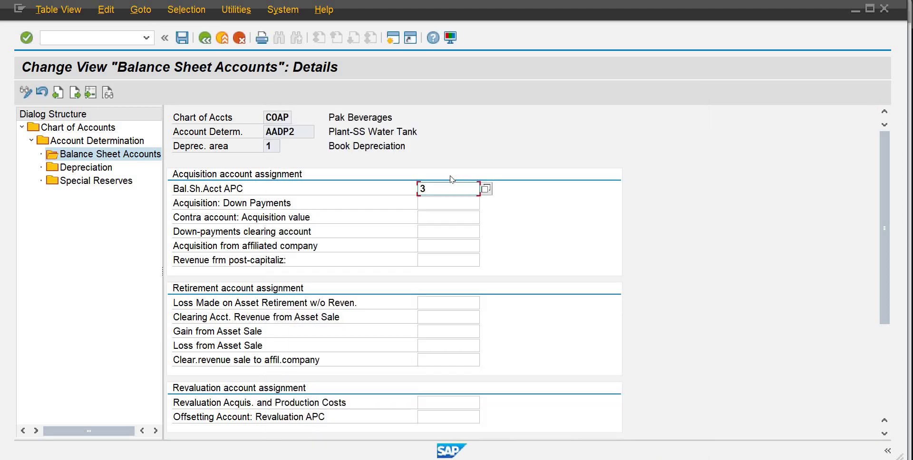
double_click(110, 167)
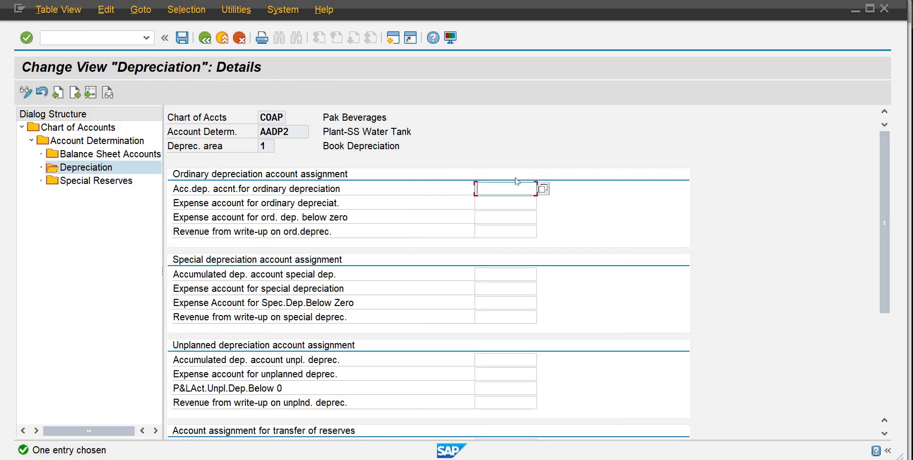
Try to save AADP2 with account 700 Depreciation-Plant-SS Water Tank as the accumulated depreciation account for ordinary depreciation
left_click(543, 189)
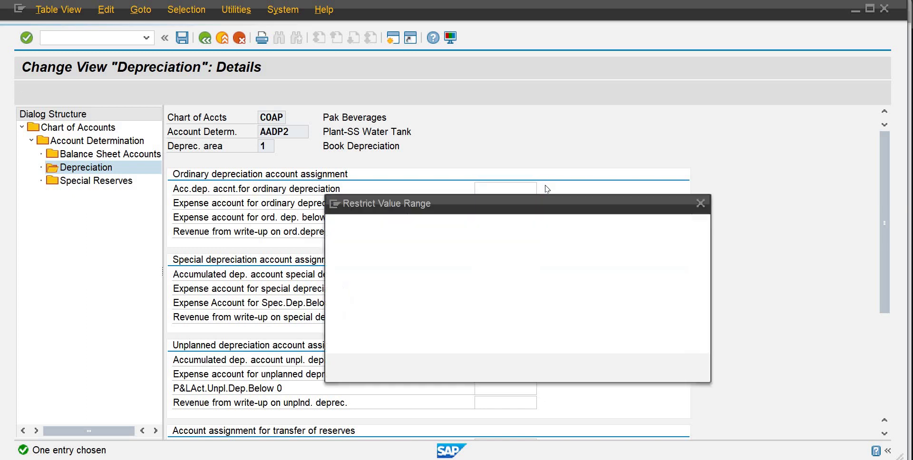
left_click(661, 369)
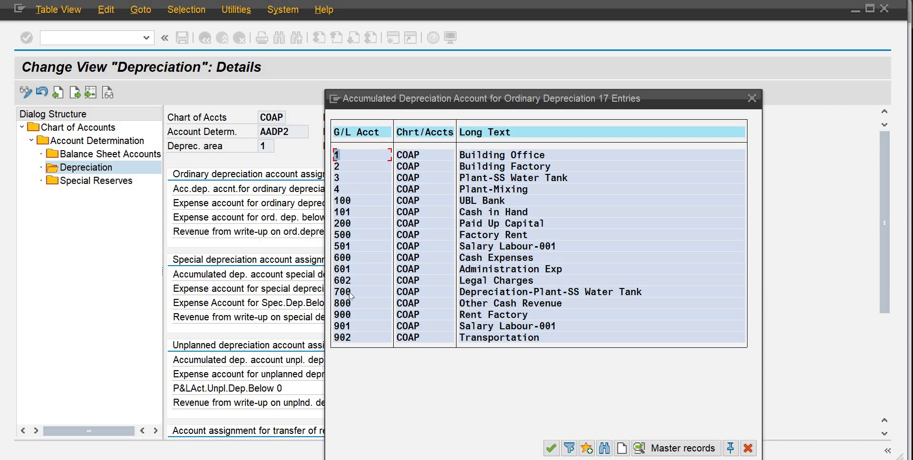
double_click(350, 295)
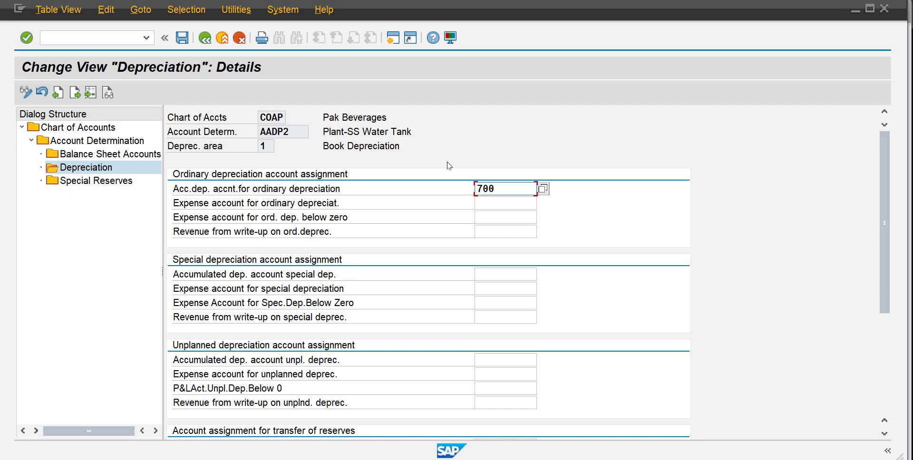
left_click(183, 38)
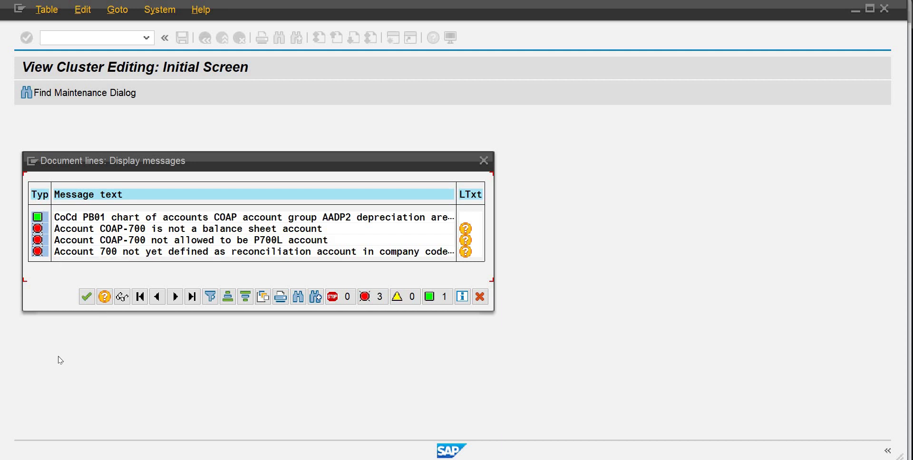
left_click(86, 298)
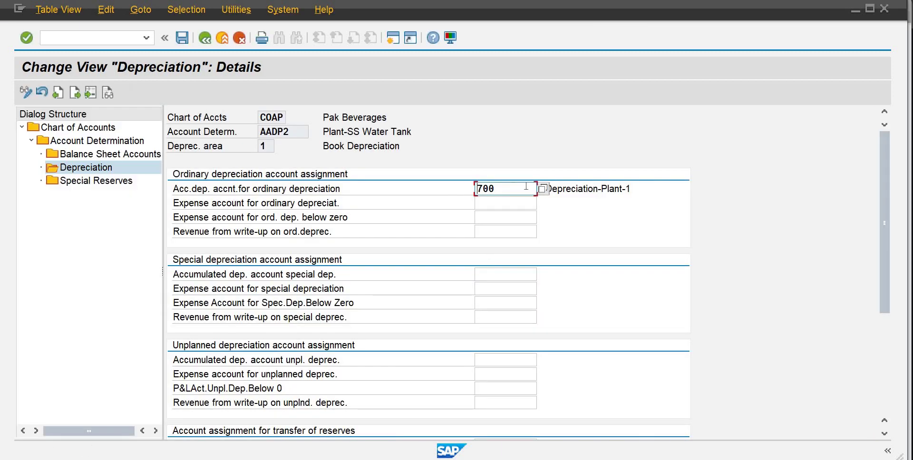
Set AADP2's accumulated depreciation account for ordinary depreciation to account 2 and save
key("BackSpace")
key("BackSpace")
key("BackSpace")
type("002")
key("Return")
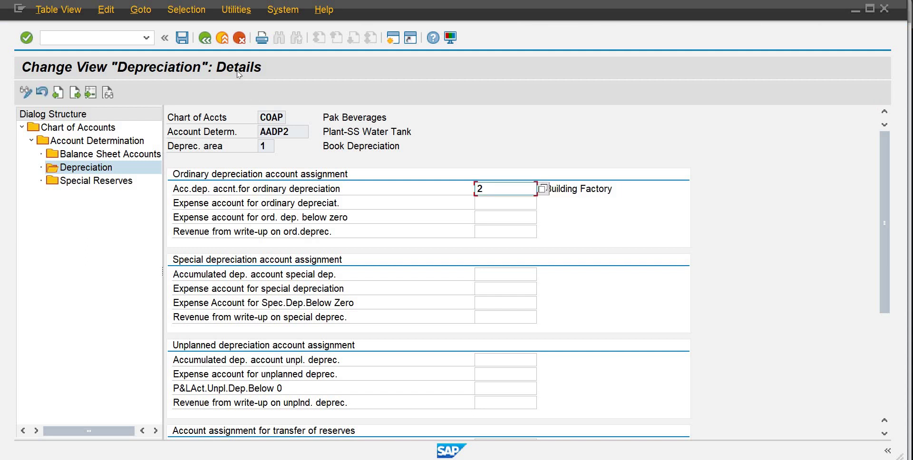
left_click(188, 42)
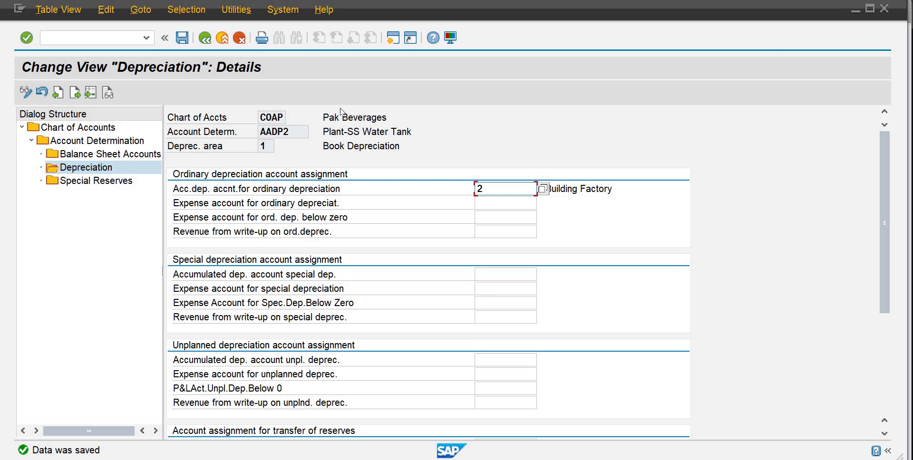
Switch to the G/L account session and look at account 700 Depreciation-Plant-1 under Operating Expense- pb01
mouse_move(602, 459)
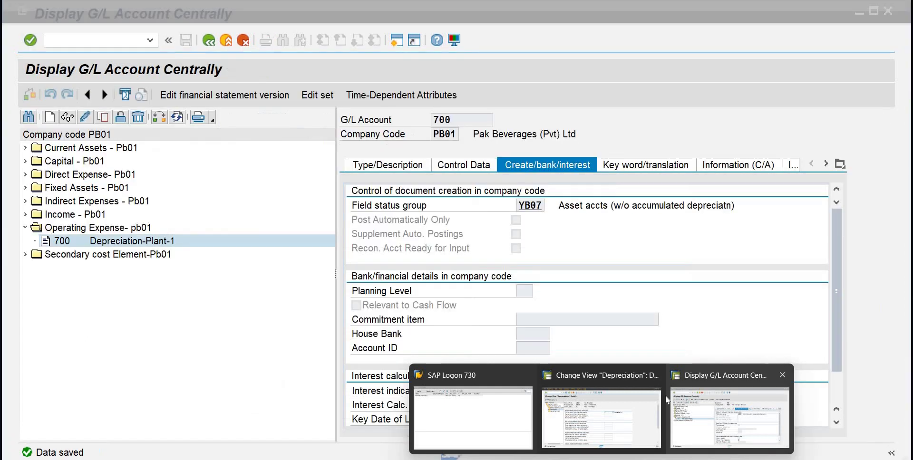
left_click(726, 413)
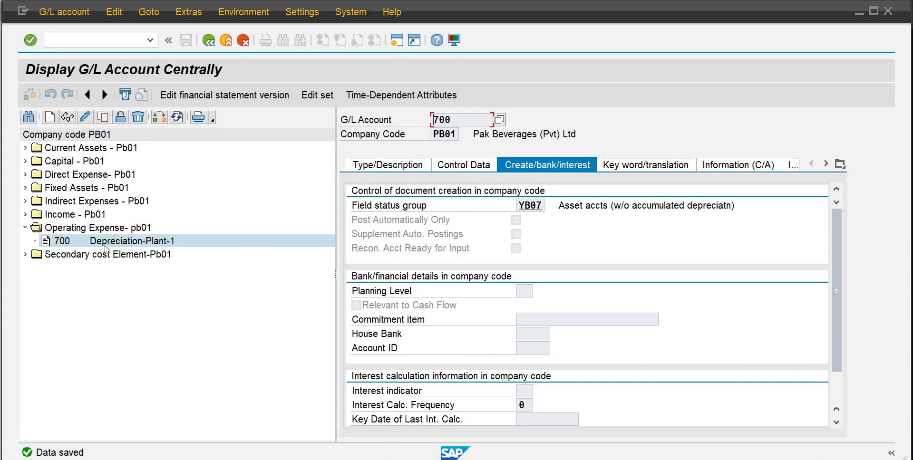
left_click(105, 246)
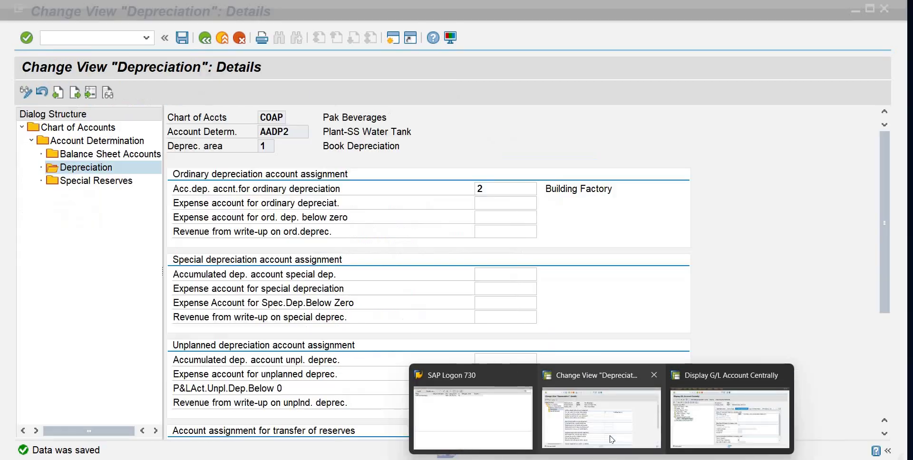
Clear AADP2's accumulated depreciation account for ordinary depreciation and look up the Plant-SS Water Tank account under Fixed Assets - Pb01 in the G/L account session
left_click(612, 440)
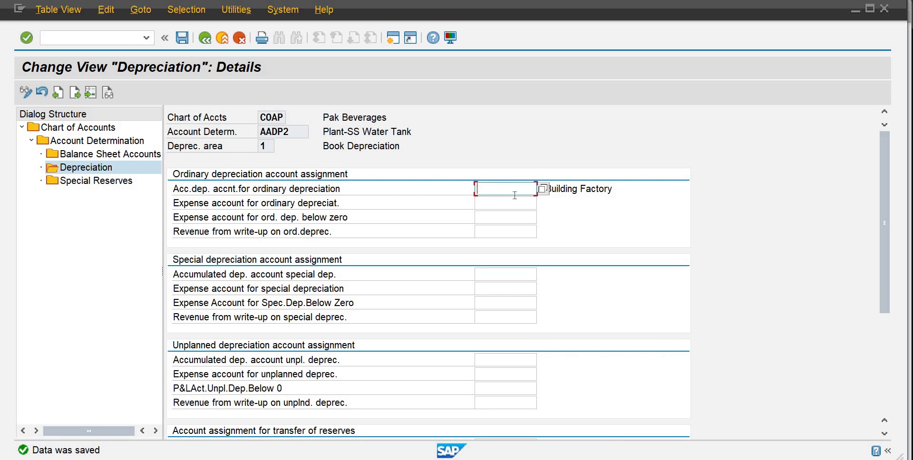
left_click(515, 195)
mouse_move(602, 459)
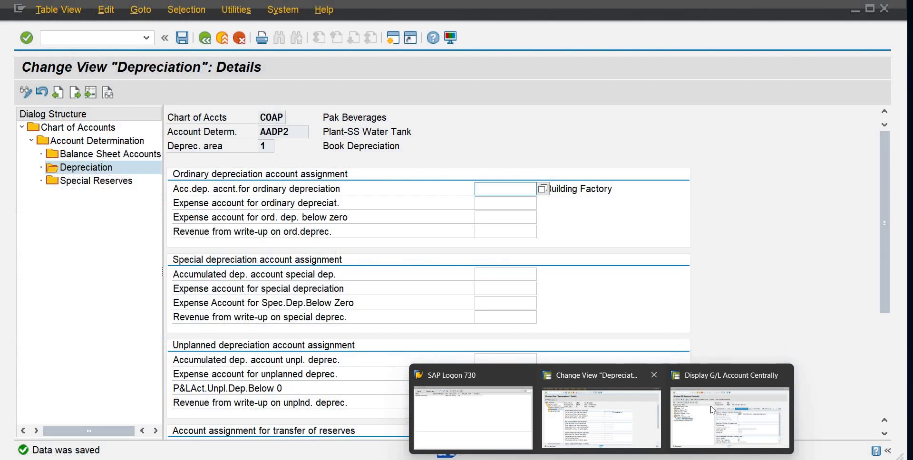
left_click(712, 410)
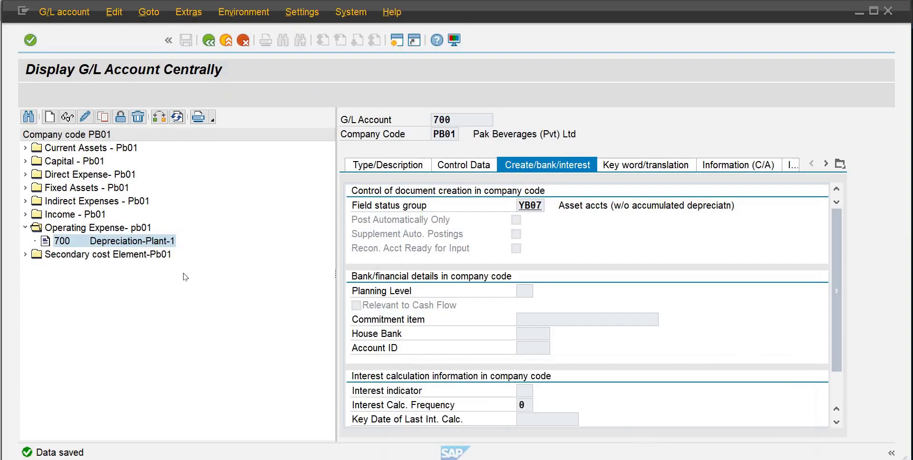
left_click(25, 188)
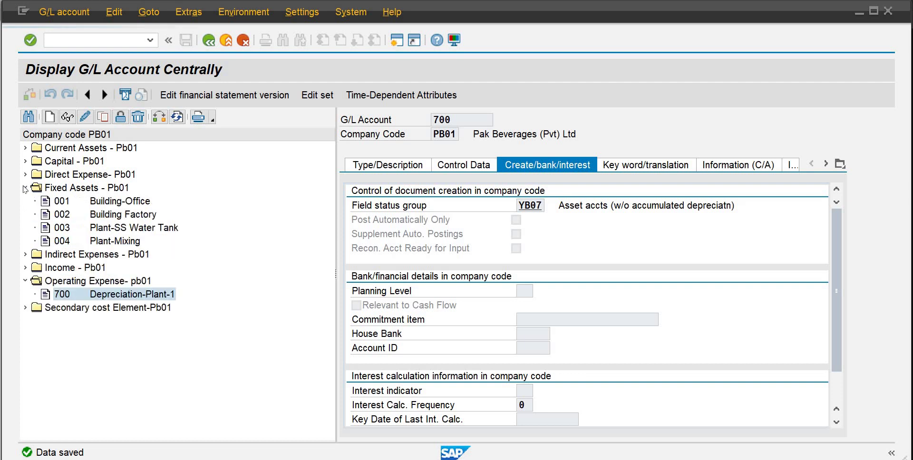
left_click(68, 227)
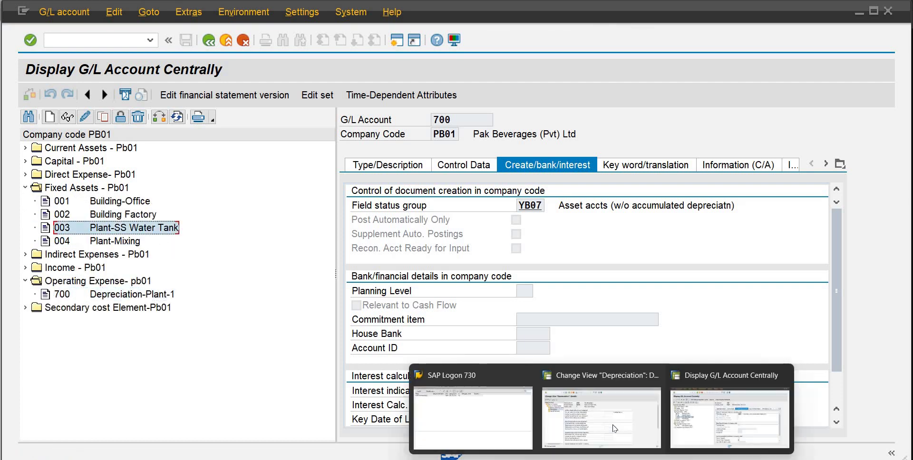
Set AADP2's accumulated depreciation account for ordinary depreciation to 003, save, and return to the implementation guide
left_click(591, 392)
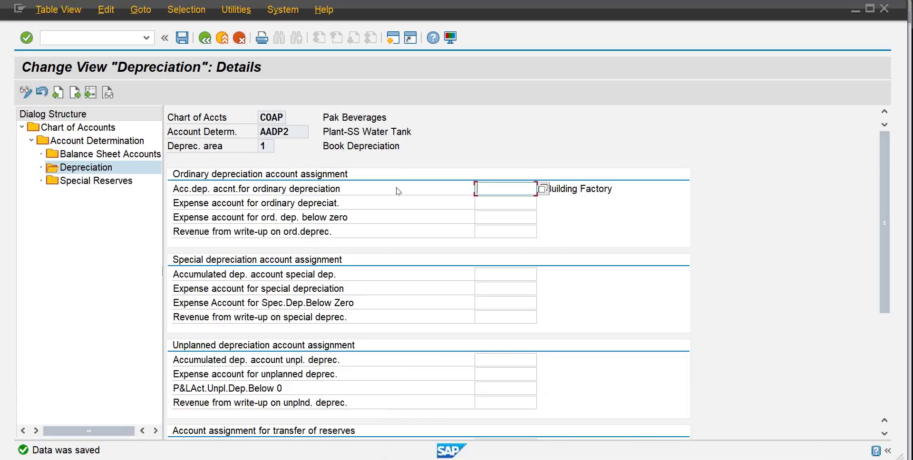
type("003")
key("Return")
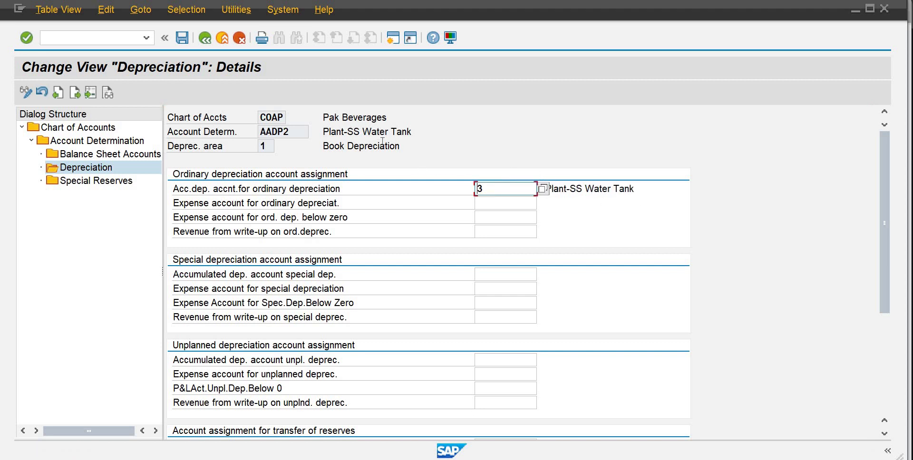
left_click(182, 38)
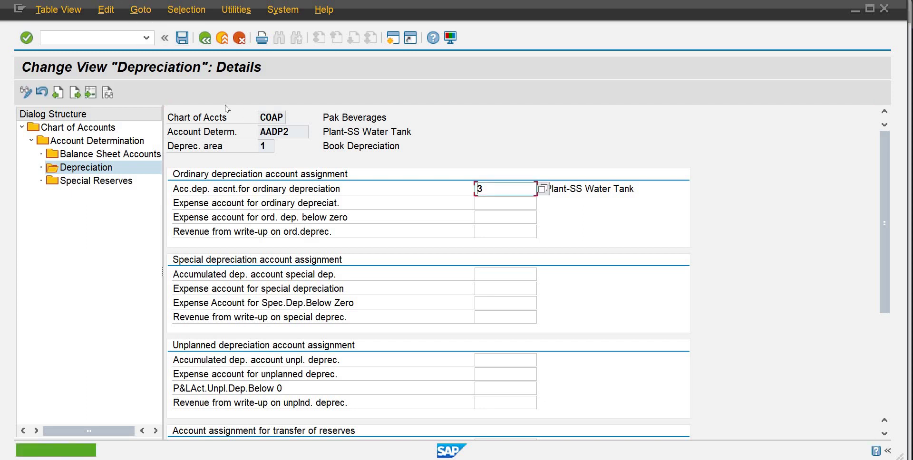
left_click(206, 40)
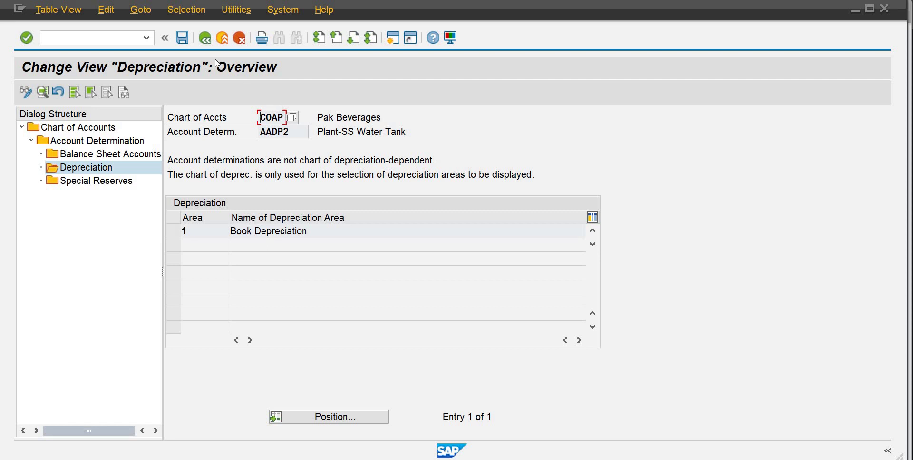
left_click(205, 38)
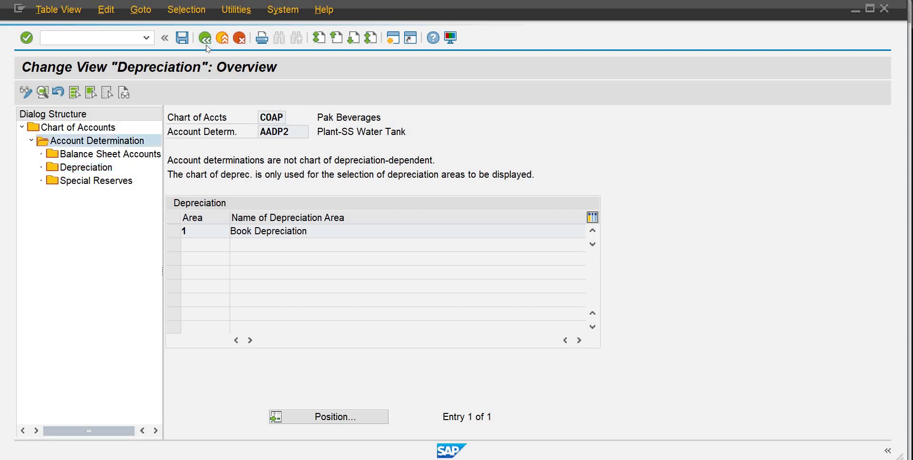
left_click(207, 45)
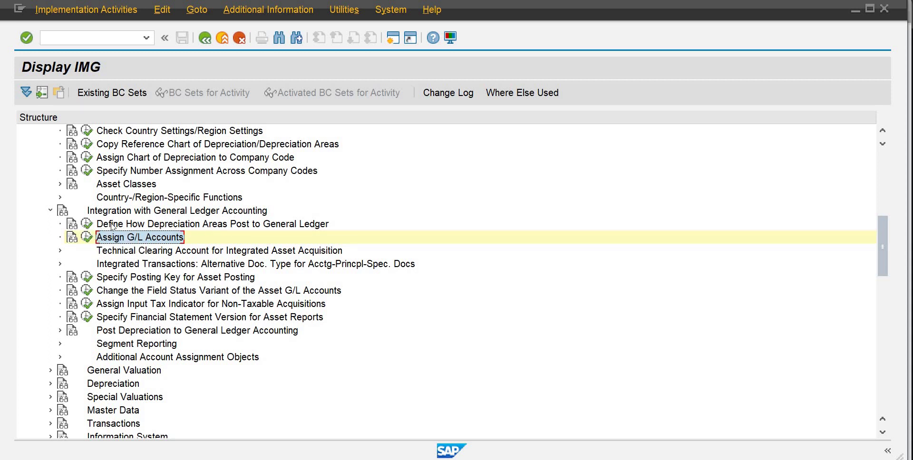
Review how depreciation area 1 Book Depreciation posts under Define How Depreciation Areas Post to General Ledger
left_click(90, 224)
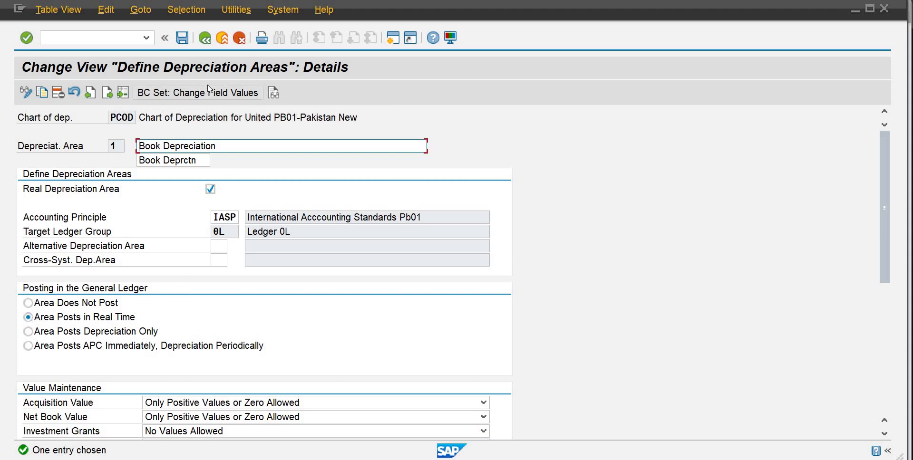
left_click(205, 38)
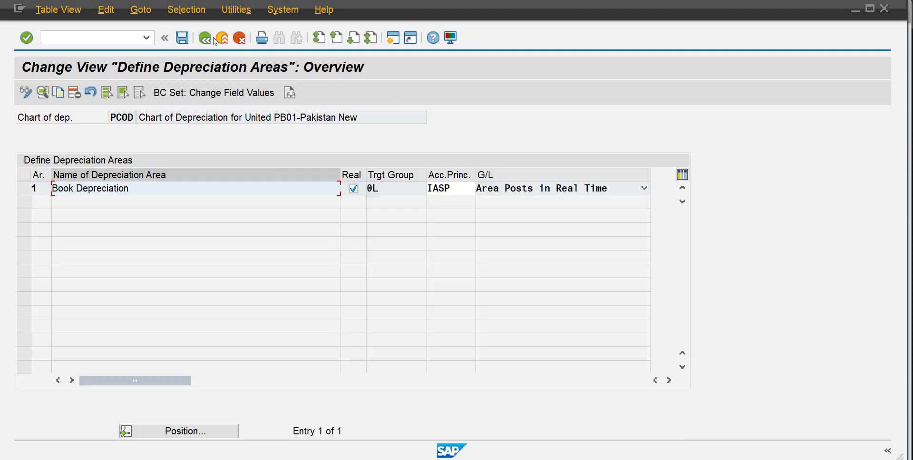
left_click(205, 38)
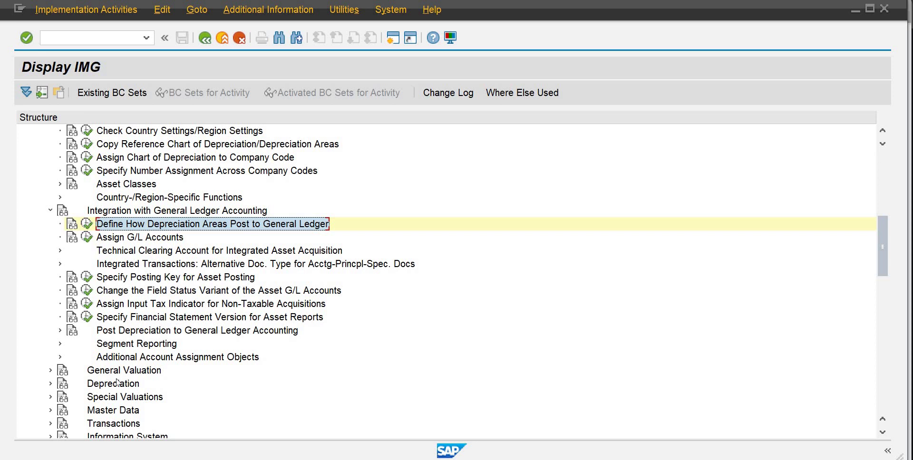
Set the chart of depreciation to PCOD under General Valuation
left_click(50, 211)
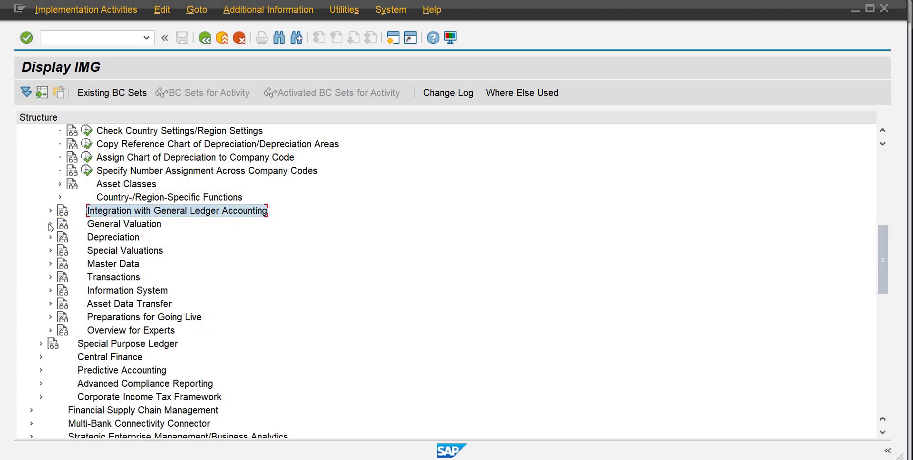
left_click(50, 226)
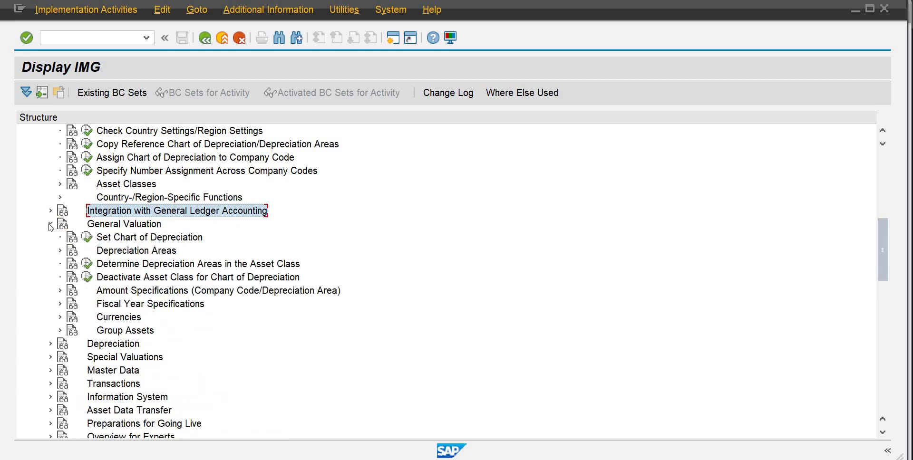
left_click(87, 238)
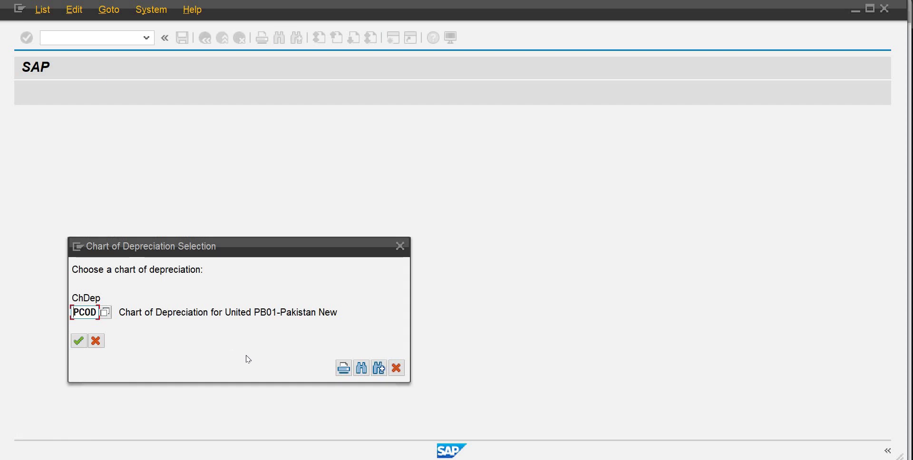
left_click(79, 341)
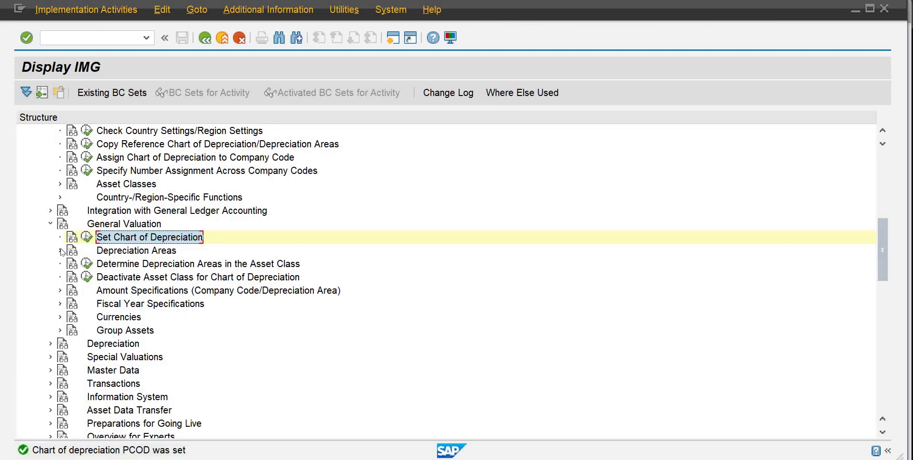
Review the definition of depreciation area 1 Book Depreciation in chart of depreciation PCOD under Define Depreciation Areas
left_click(107, 225)
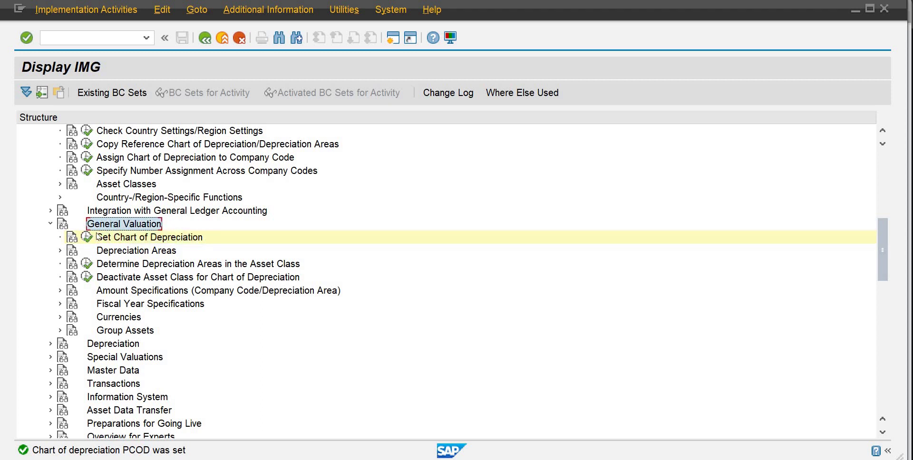
left_click(62, 252)
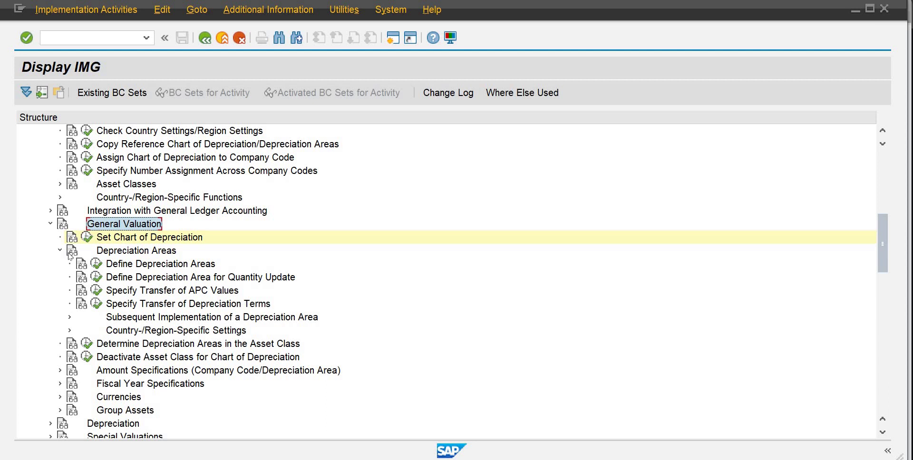
left_click(95, 267)
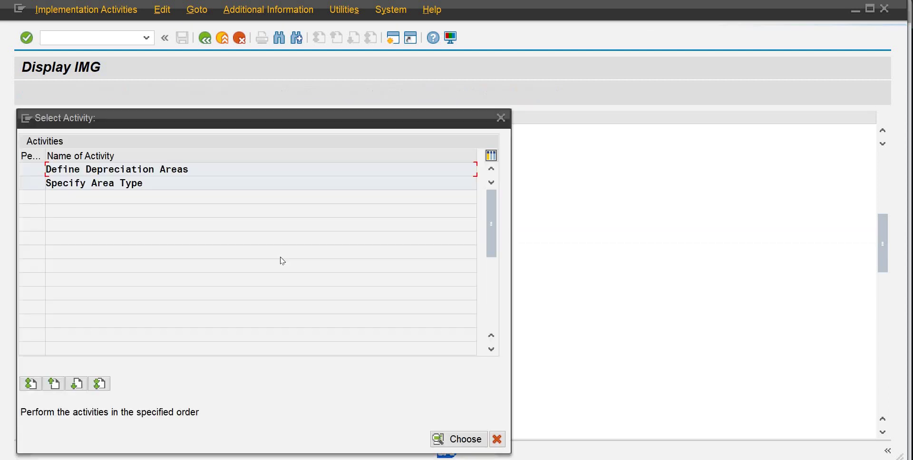
double_click(153, 169)
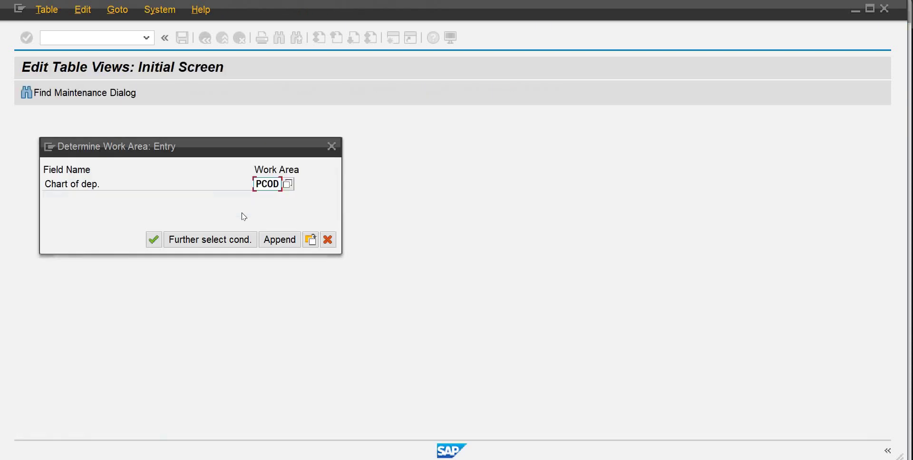
left_click(155, 238)
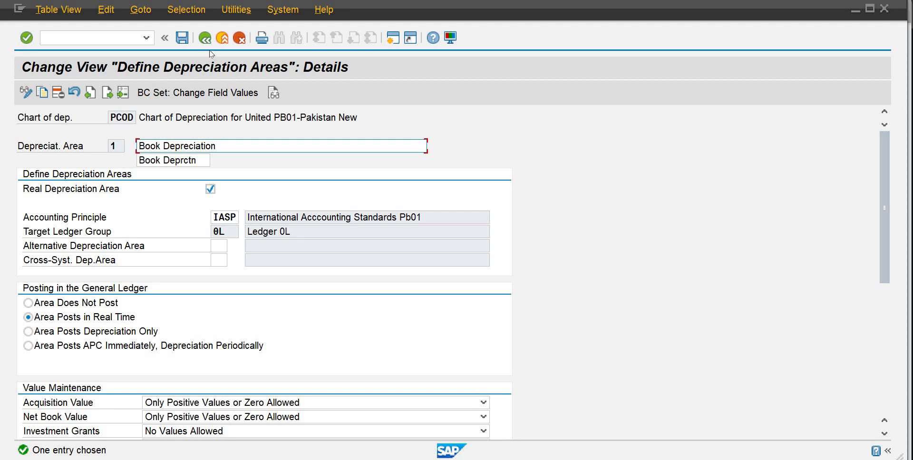
left_click(205, 38)
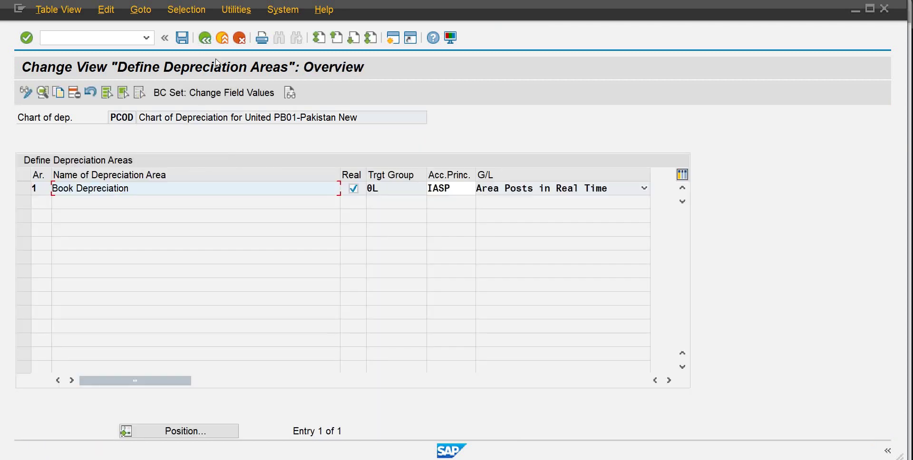
Check the area type assigned to Book Depreciation under Specify Area Type and return to the implementation guide
left_click(207, 38)
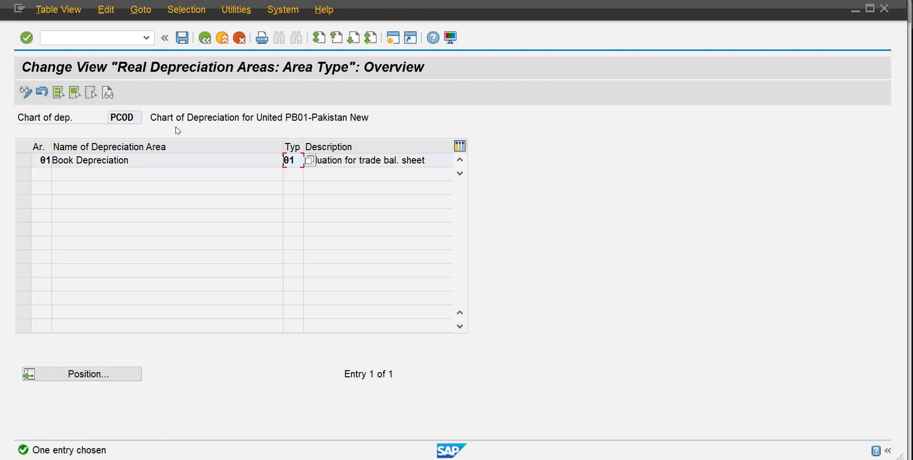
left_click(209, 42)
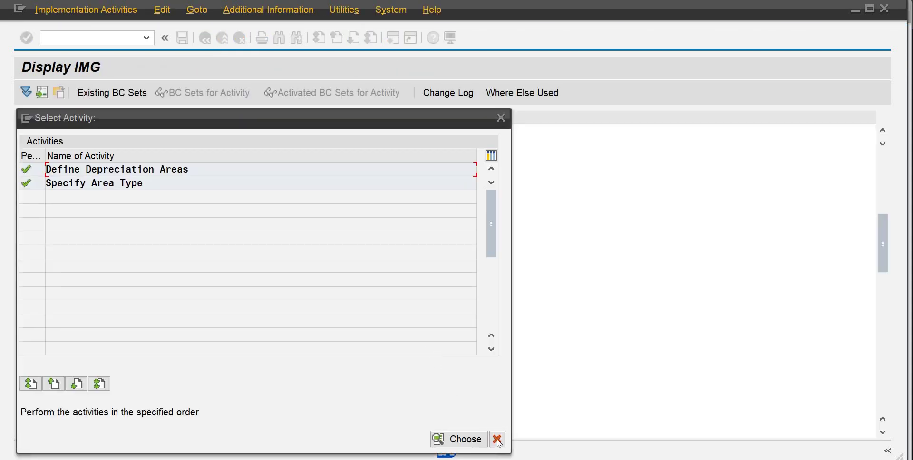
left_click(498, 441)
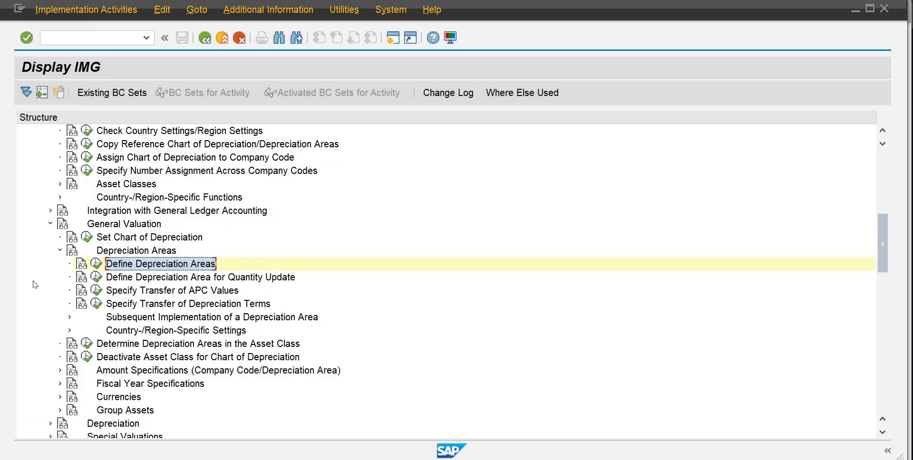
Open Determine Depreciation Areas in the Asset Class and position the list at asset class ACPB001
left_click(88, 347)
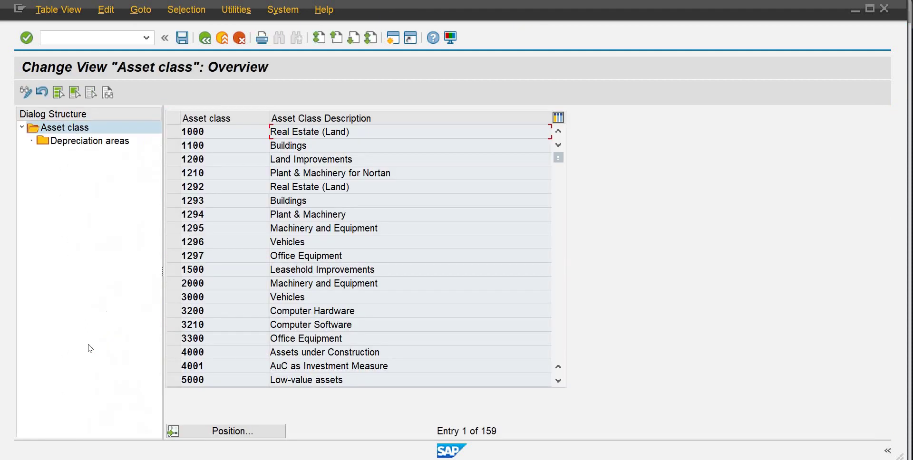
left_click(221, 431)
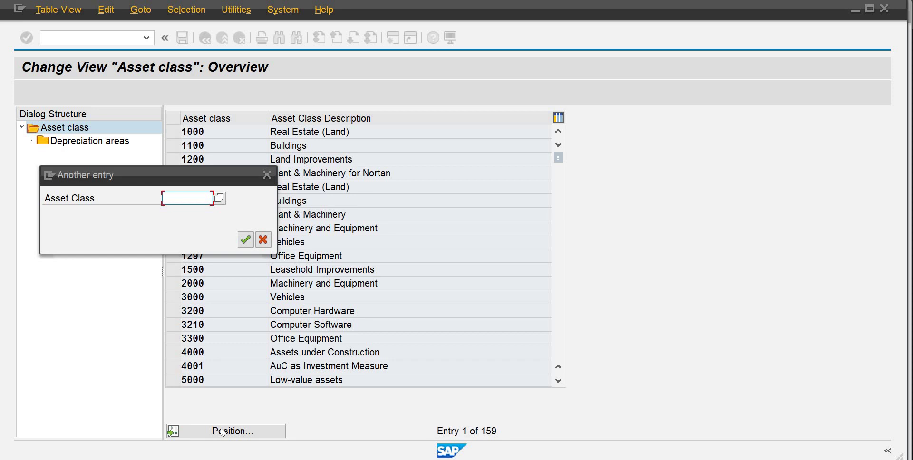
type("a")
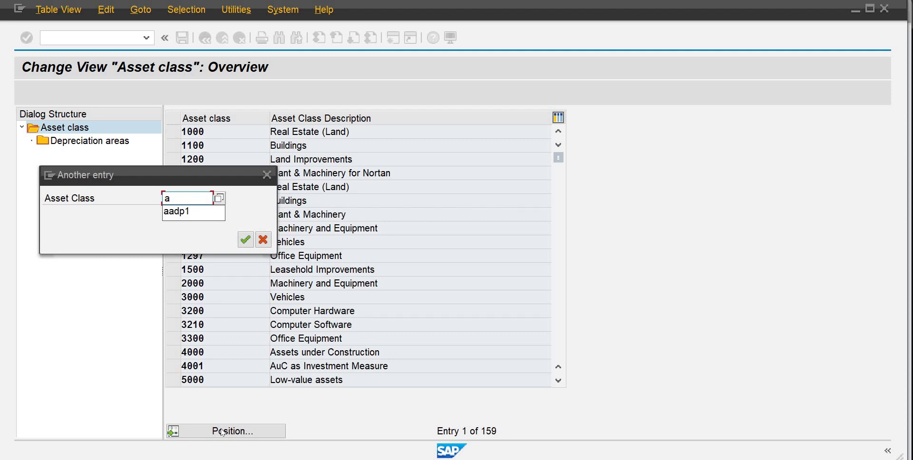
key("Down")
key("Return")
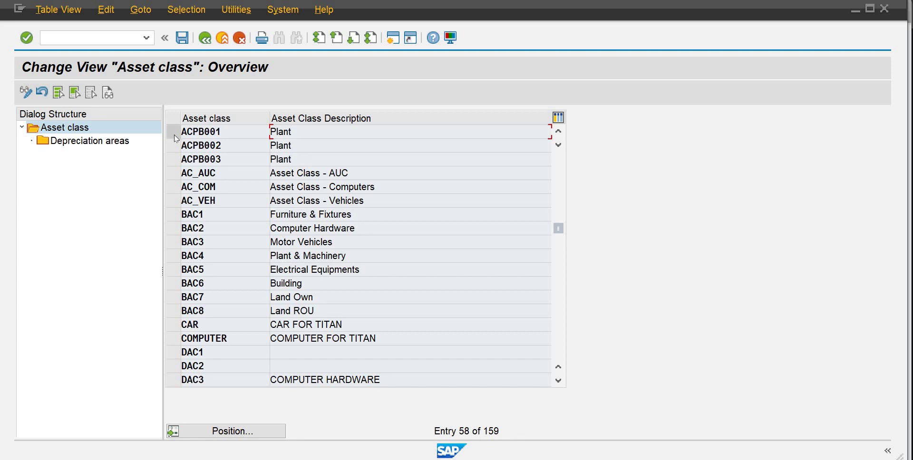
Open the settings of depreciation area 1 for asset class ACPB001 and look through the available screen layouts
left_click(175, 135)
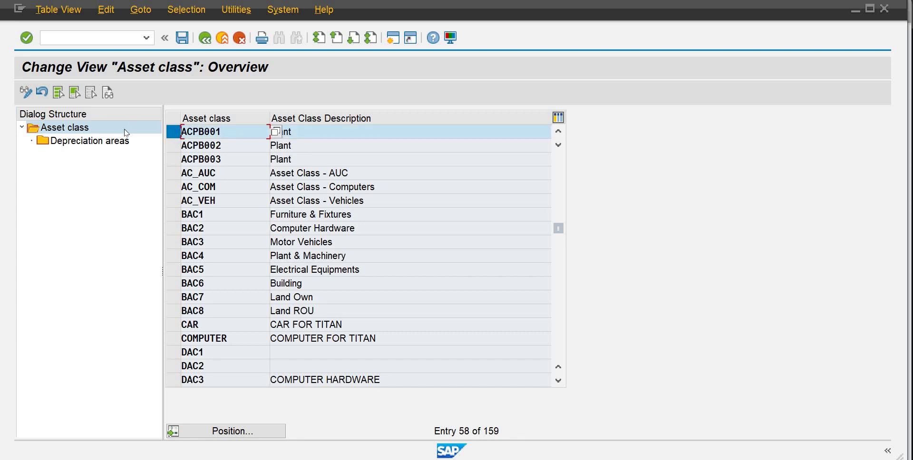
left_click(327, 135)
double_click(126, 144)
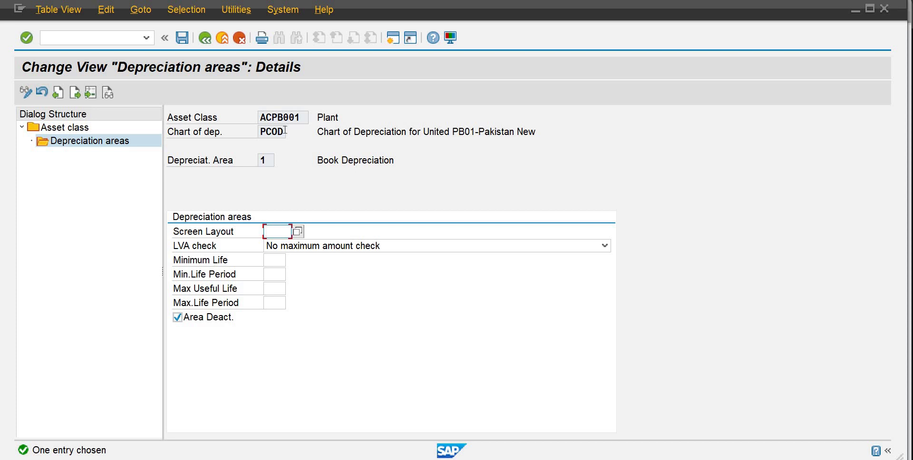
left_click(299, 231)
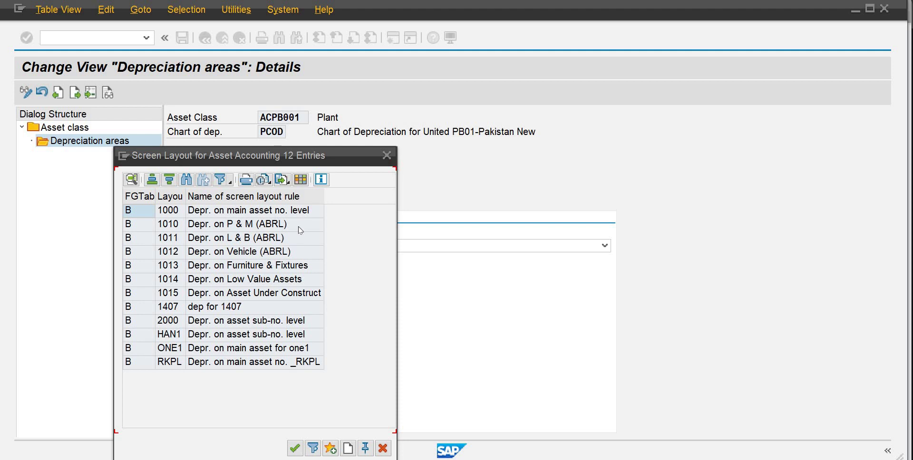
left_click(391, 153)
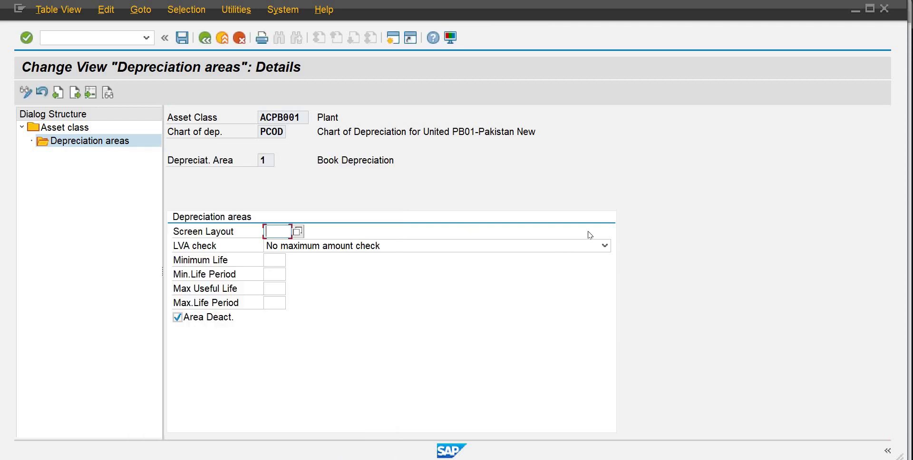
Set the LVA check of depreciation area 1 for asset class ACPB001 to No maximum amount check and save
left_click(605, 246)
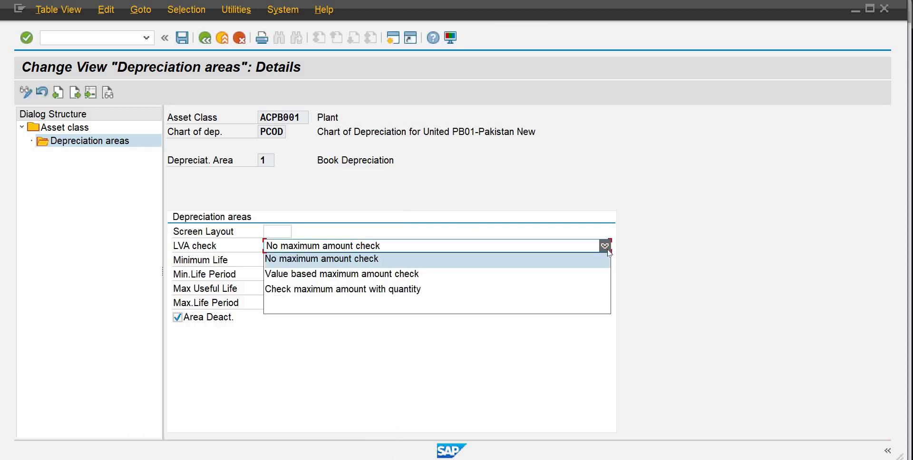
left_click(372, 263)
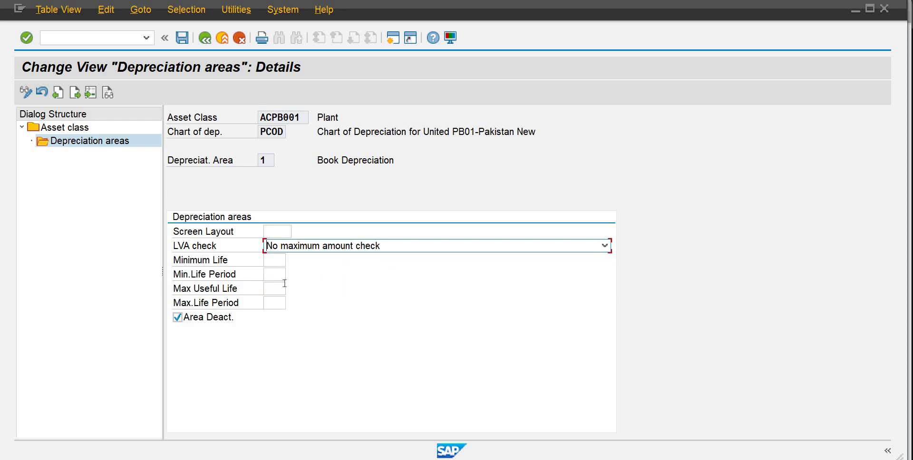
left_click(182, 37)
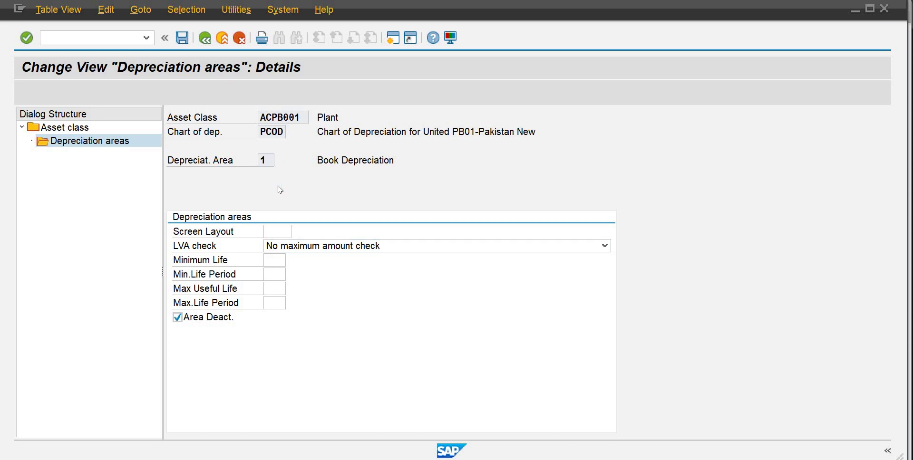
Return to the asset class overview, save the settings under customizing request MAHK906699, and go back to the implementation guide
left_click(207, 38)
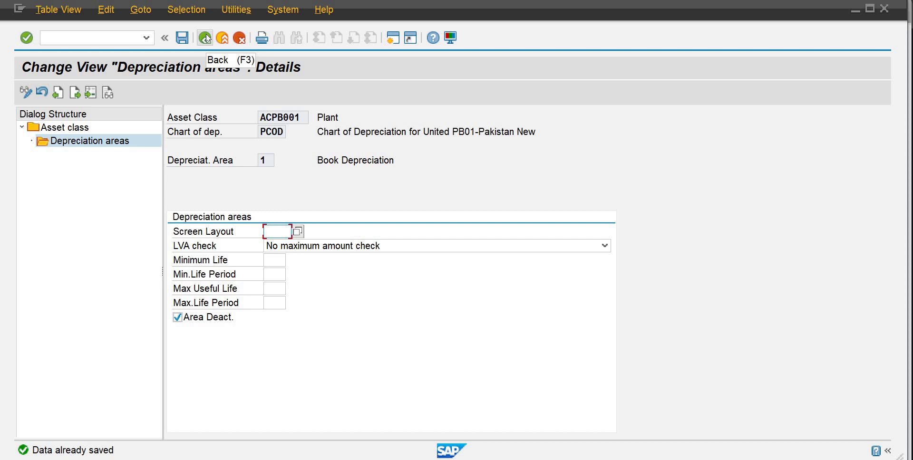
left_click(206, 38)
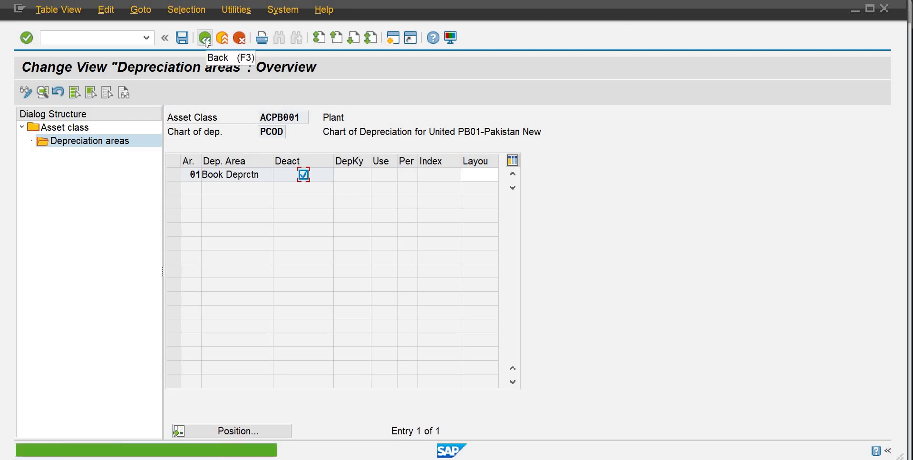
left_click(206, 40)
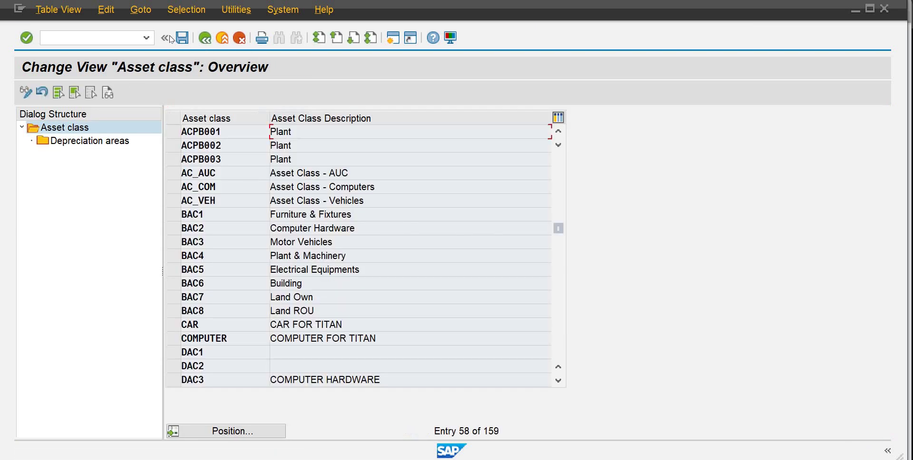
left_click(182, 38)
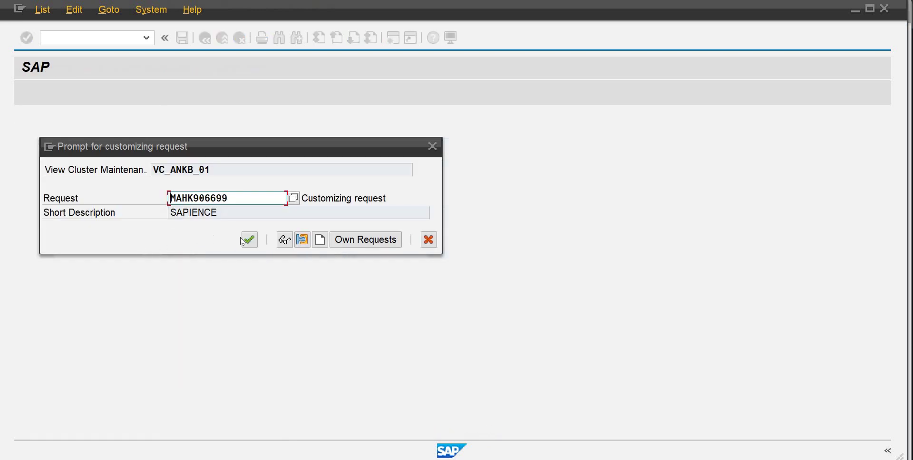
left_click(243, 241)
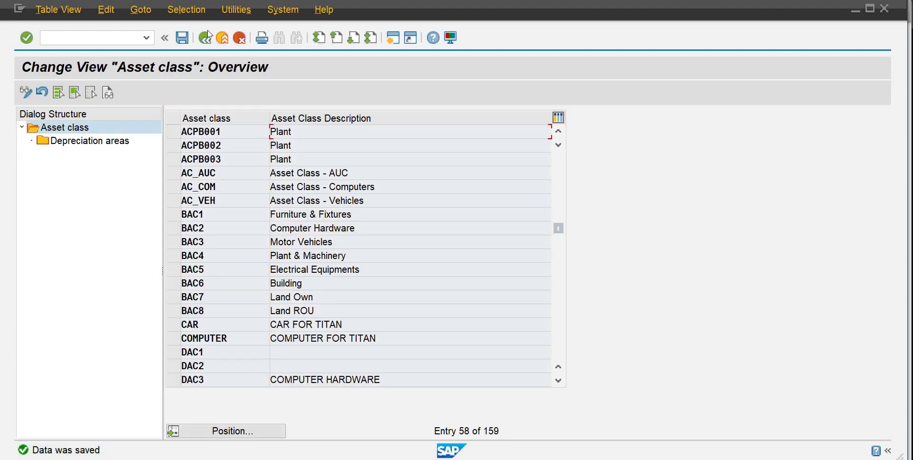
left_click(206, 38)
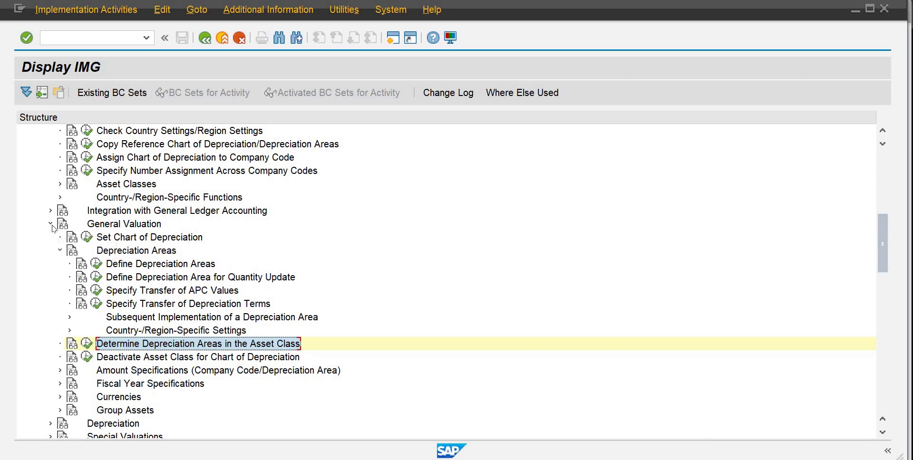
Collapse General Valuation and look over the Depreciation, Transactions and Information System nodes of Asset Accounting
left_click(51, 226)
left_click(103, 235)
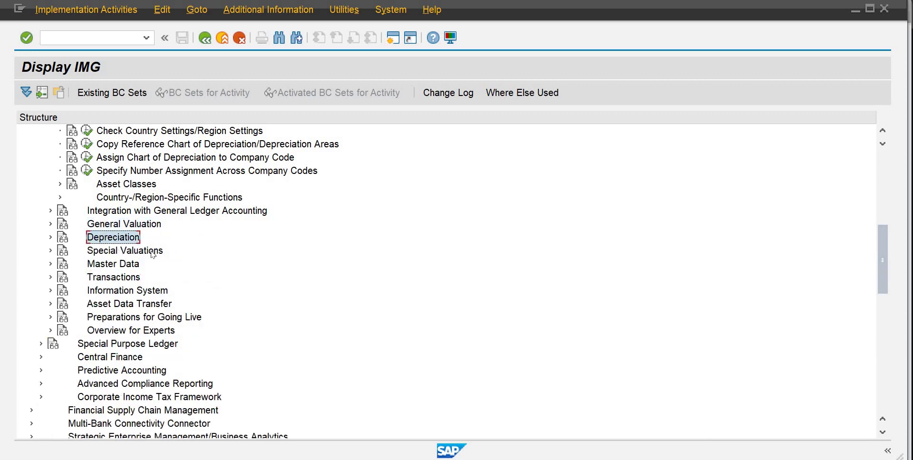
left_click(130, 278)
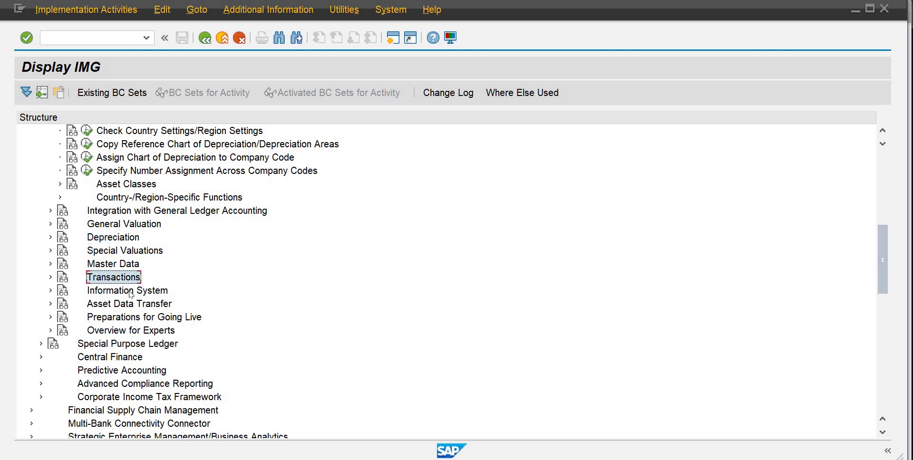
left_click(131, 292)
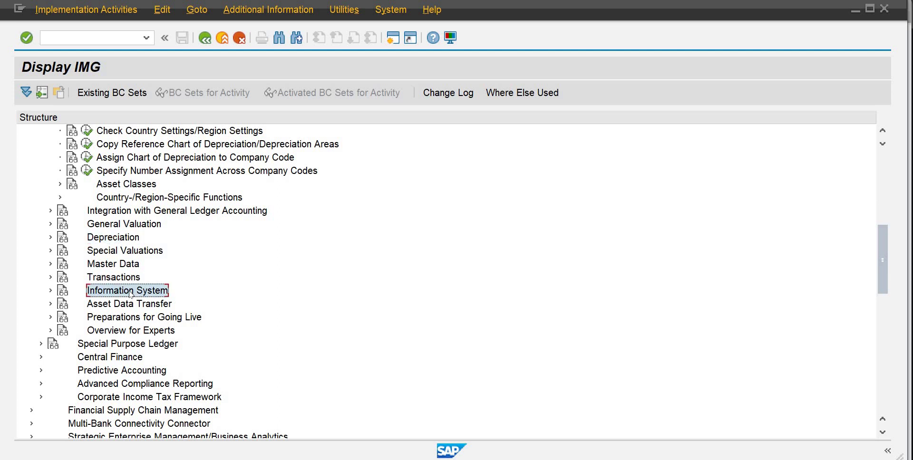